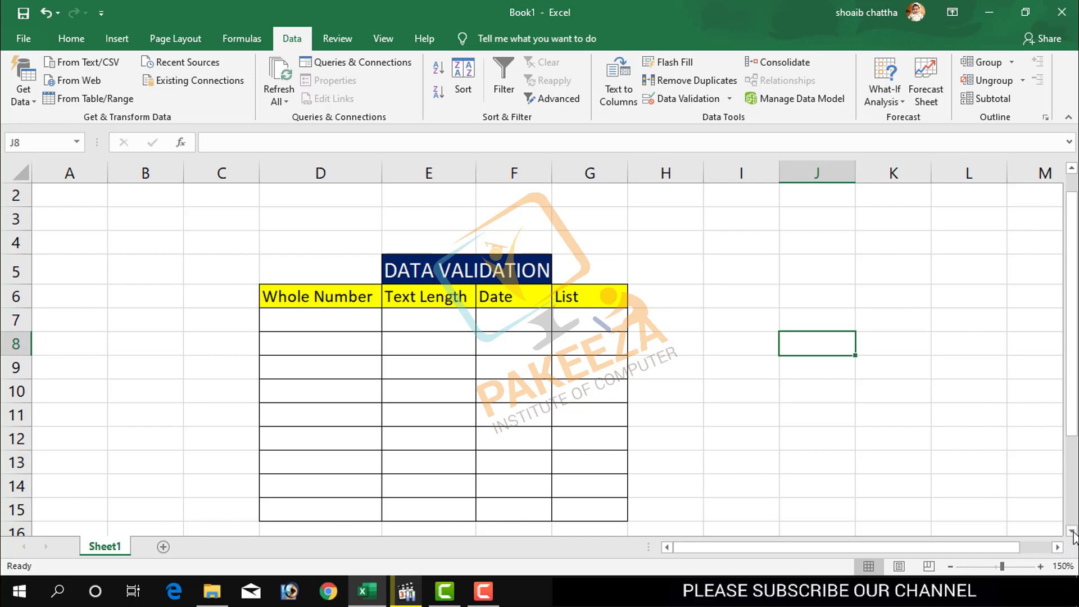
{"action": "left_click", "coordinate": [1071, 530]}
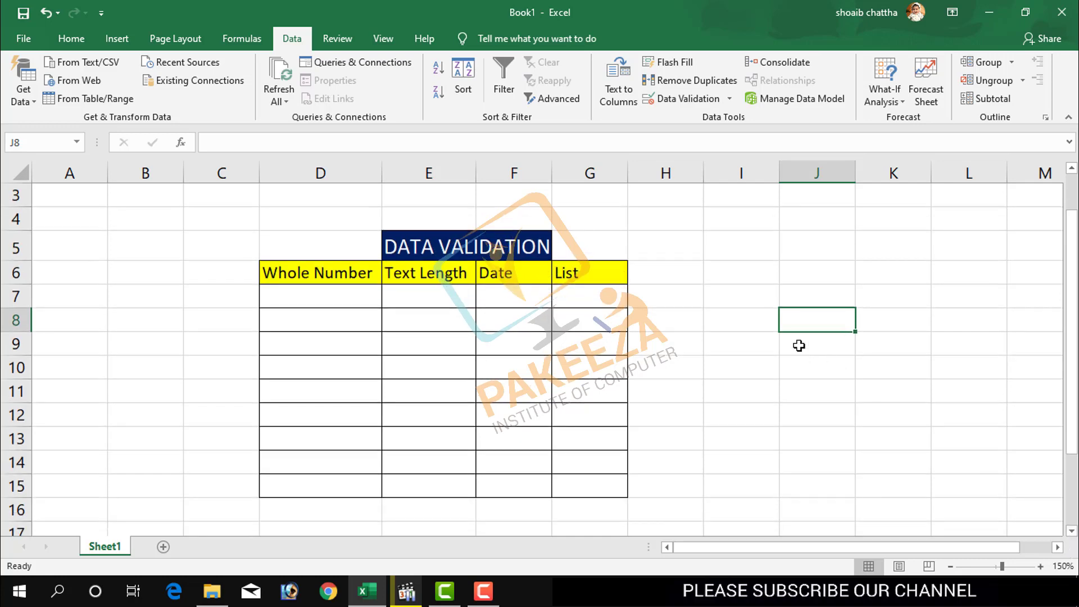
{"action": "left_click", "coordinate": [657, 268]}
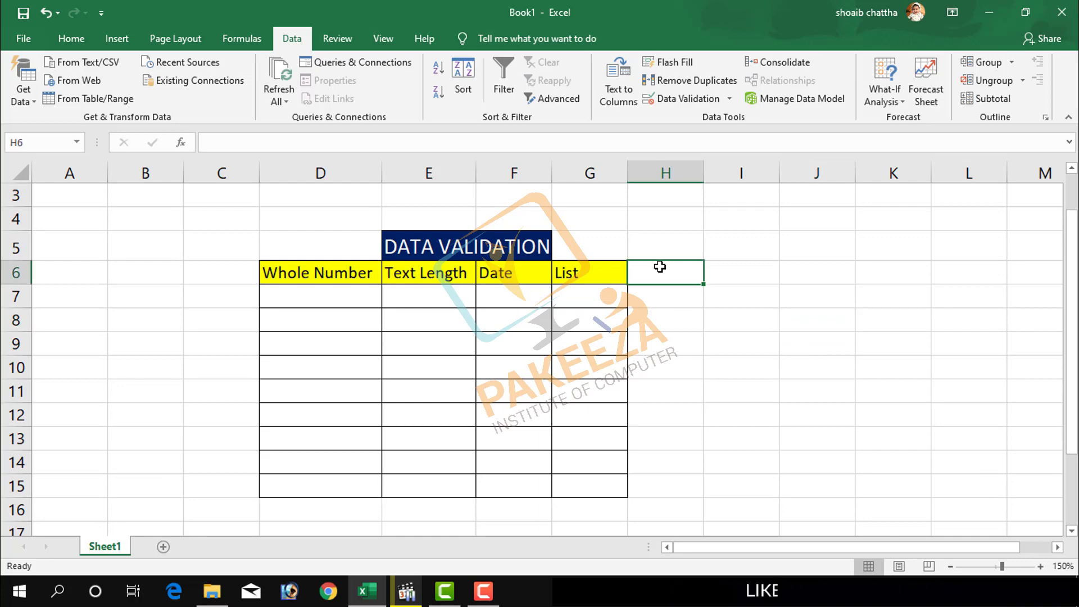
{"action": "left_click", "coordinate": [652, 304]}
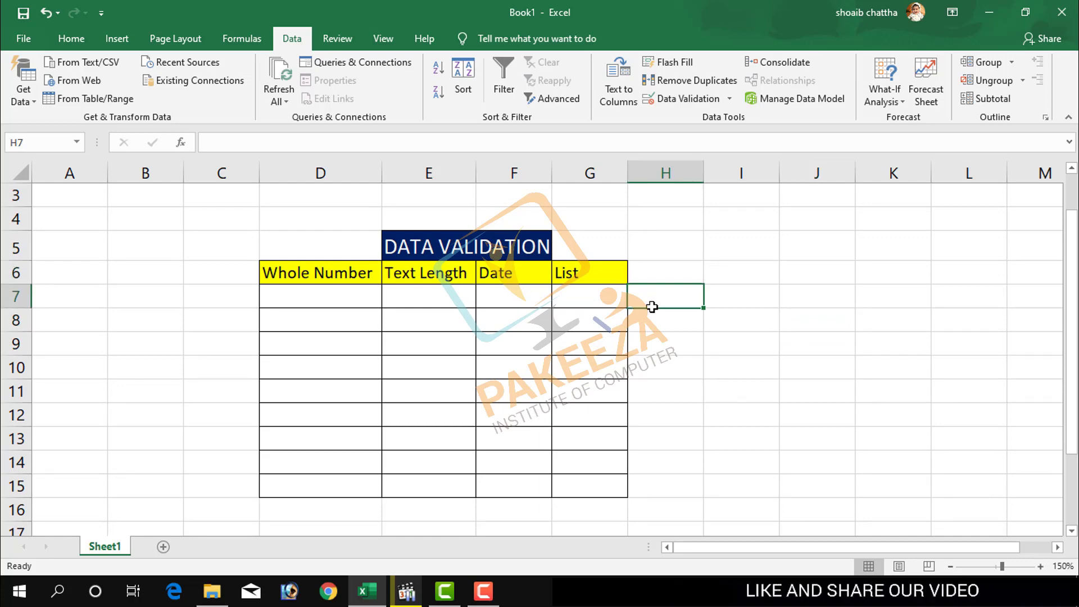
- View the data validation settings of cell G4 and close them without applying anything
{"action": "left_click", "coordinate": [594, 230]}
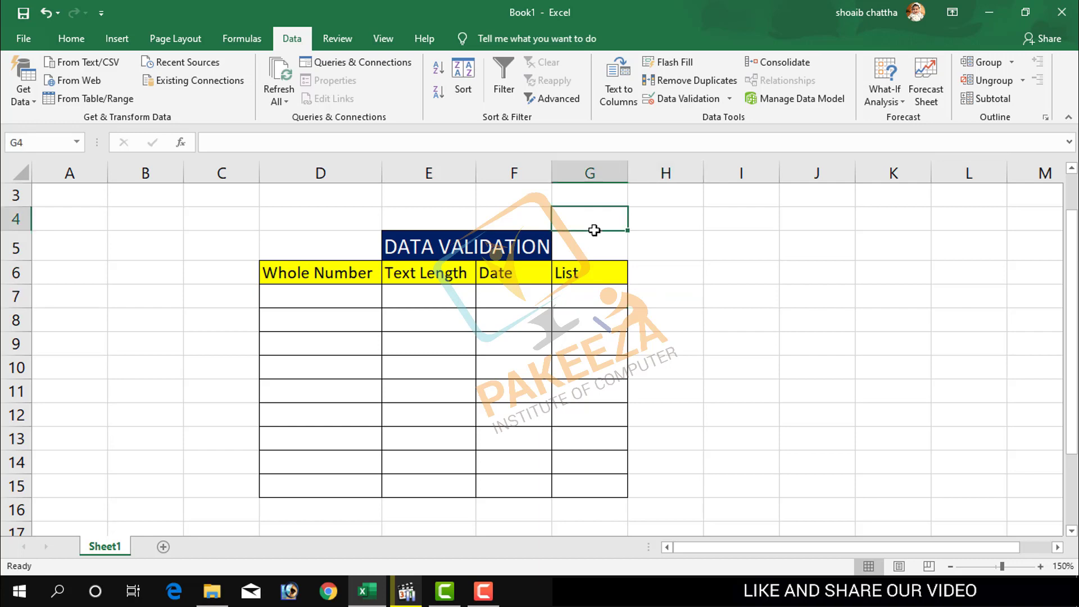
{"action": "left_click", "coordinate": [706, 104]}
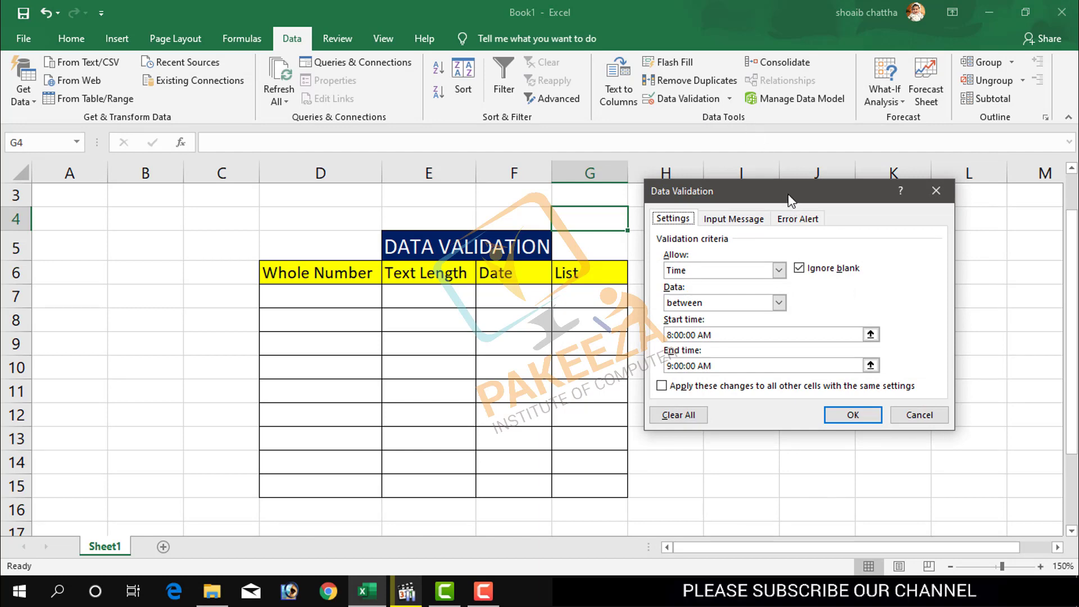
{"action": "left_click_drag", "start_coordinate": [791, 201], "coordinate": [785, 177]}
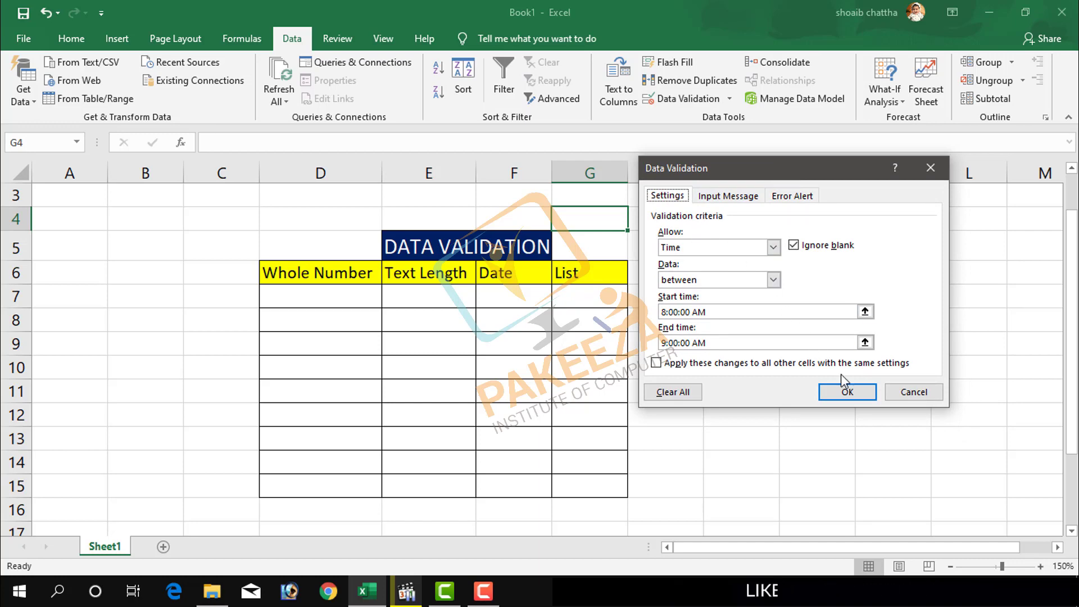
{"action": "left_click", "coordinate": [914, 392]}
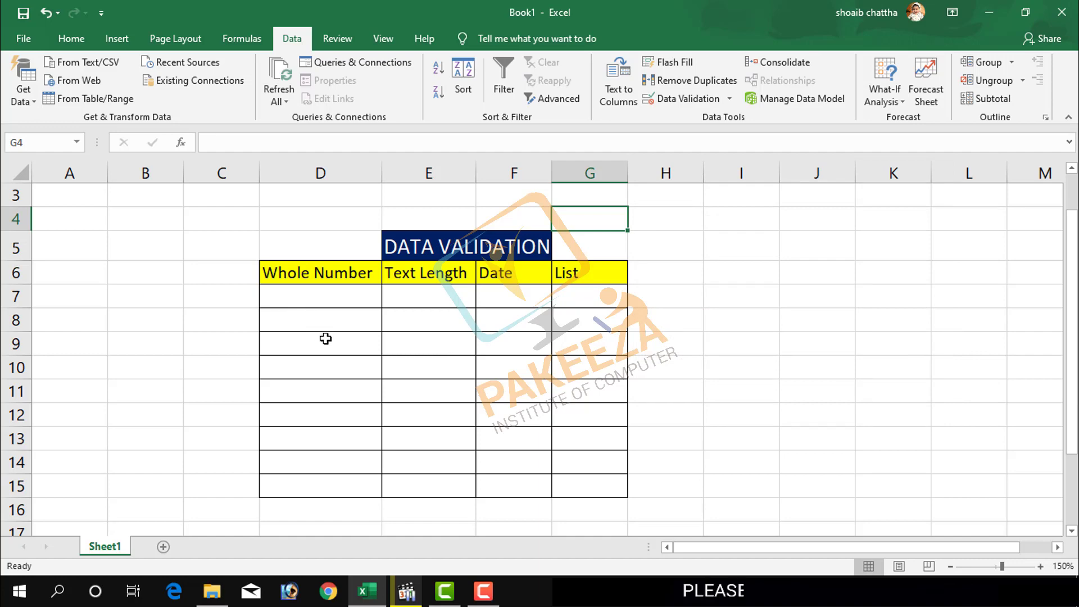
{"action": "left_click", "coordinate": [716, 311]}
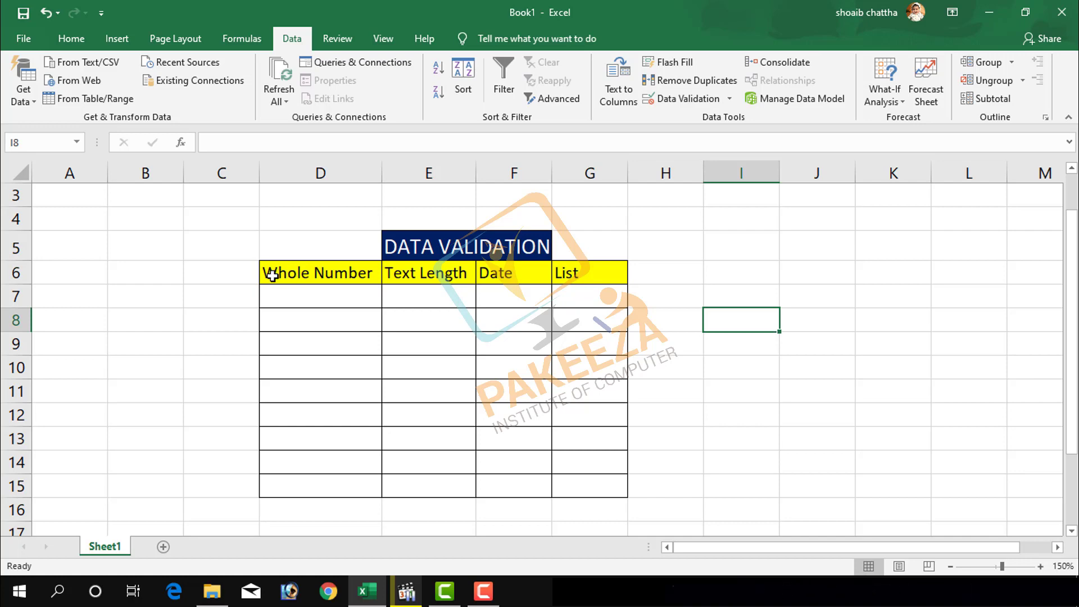
- For cells D6:D15, choose a data validation rule that allows whole numbers with the "between" condition
{"action": "left_click_drag", "start_coordinate": [273, 276], "coordinate": [300, 483]}
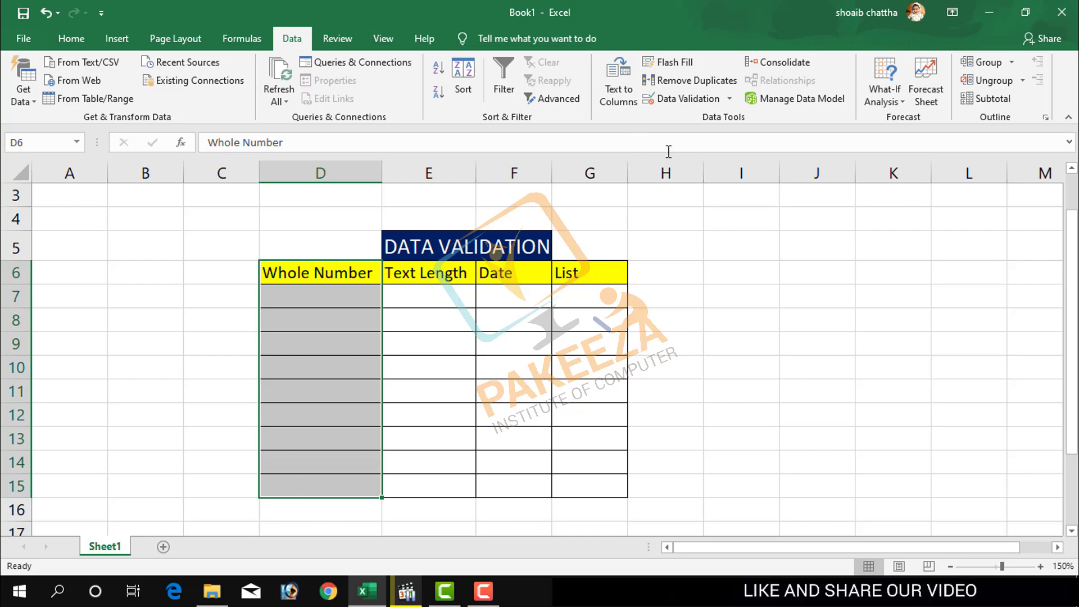
{"action": "left_click", "coordinate": [705, 103]}
{"action": "left_click", "coordinate": [545, 340]}
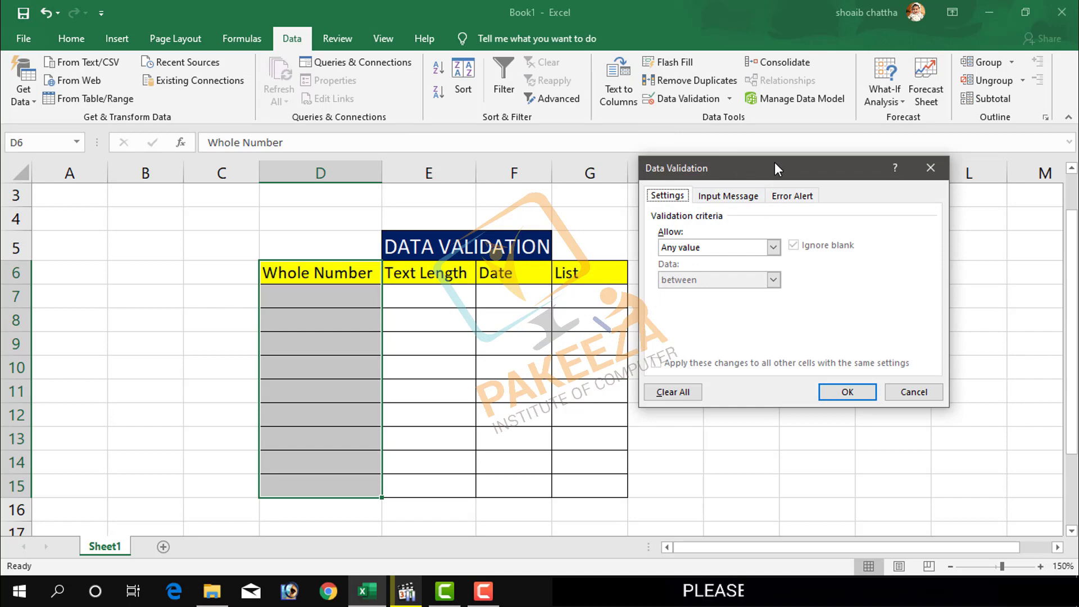
{"action": "left_click_drag", "start_coordinate": [775, 163], "coordinate": [676, 199]}
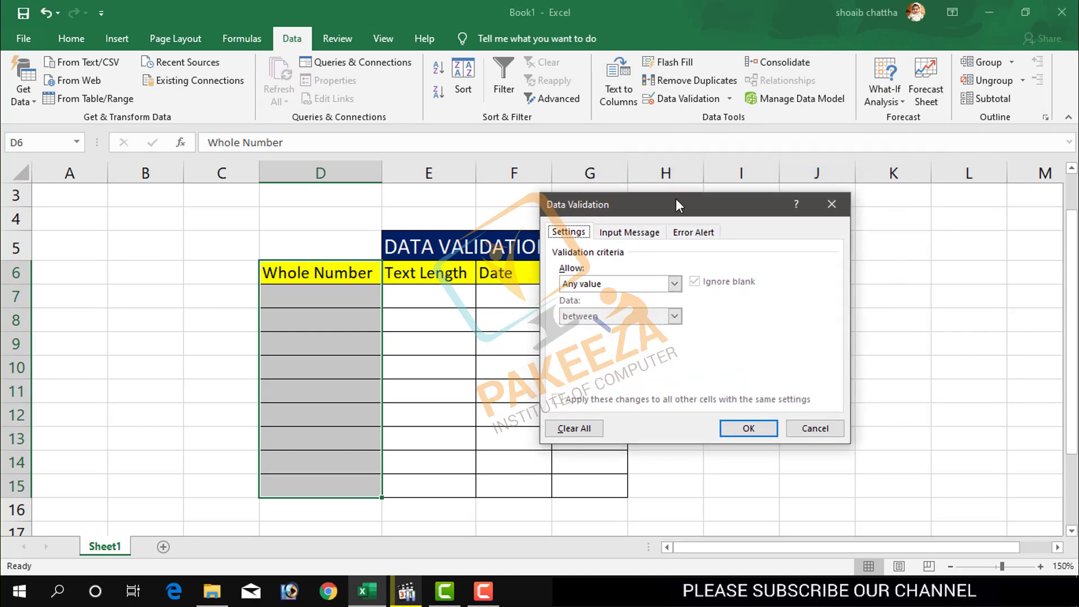
{"action": "left_click", "coordinate": [594, 286]}
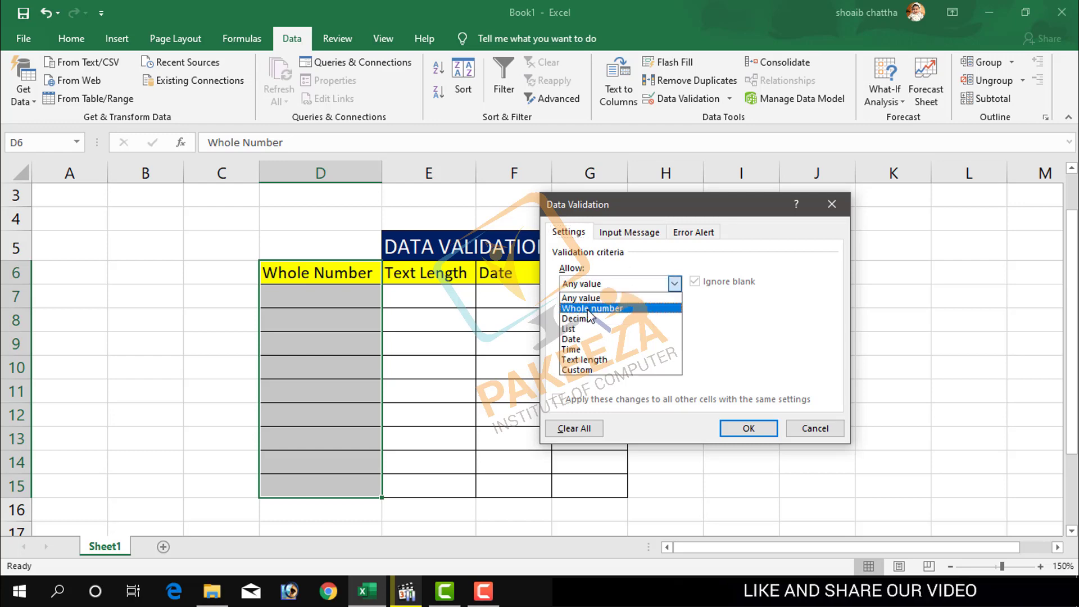
{"action": "left_click", "coordinate": [588, 309]}
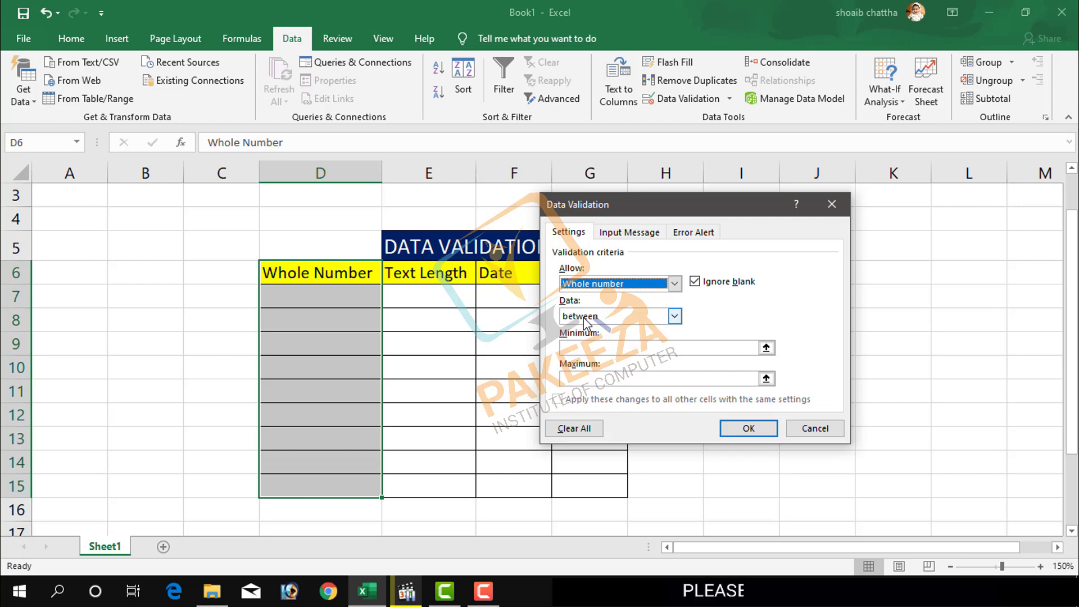
{"action": "left_click", "coordinate": [584, 319]}
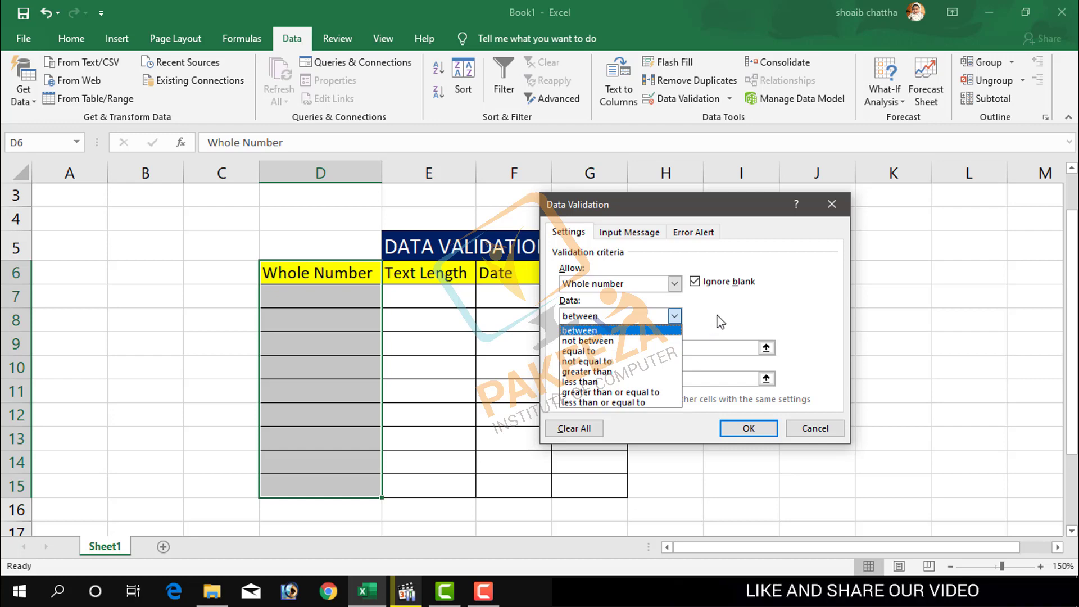
{"action": "left_click", "coordinate": [720, 321]}
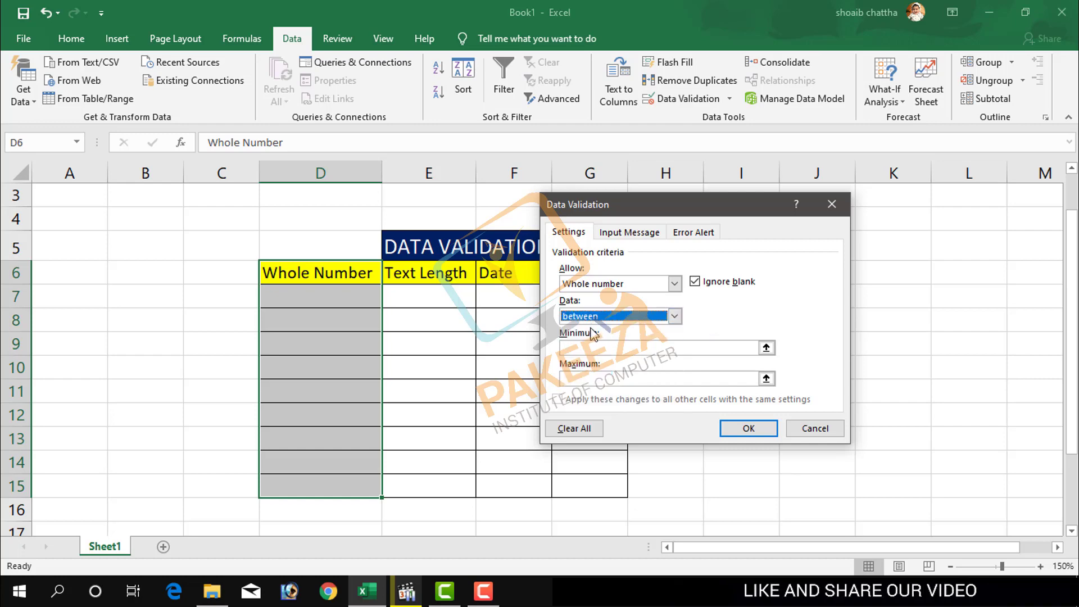
- Set the whole number rule's minimum to 50 and maximum to 100, and apply it
{"action": "left_click_drag", "start_coordinate": [628, 201], "coordinate": [706, 204]}
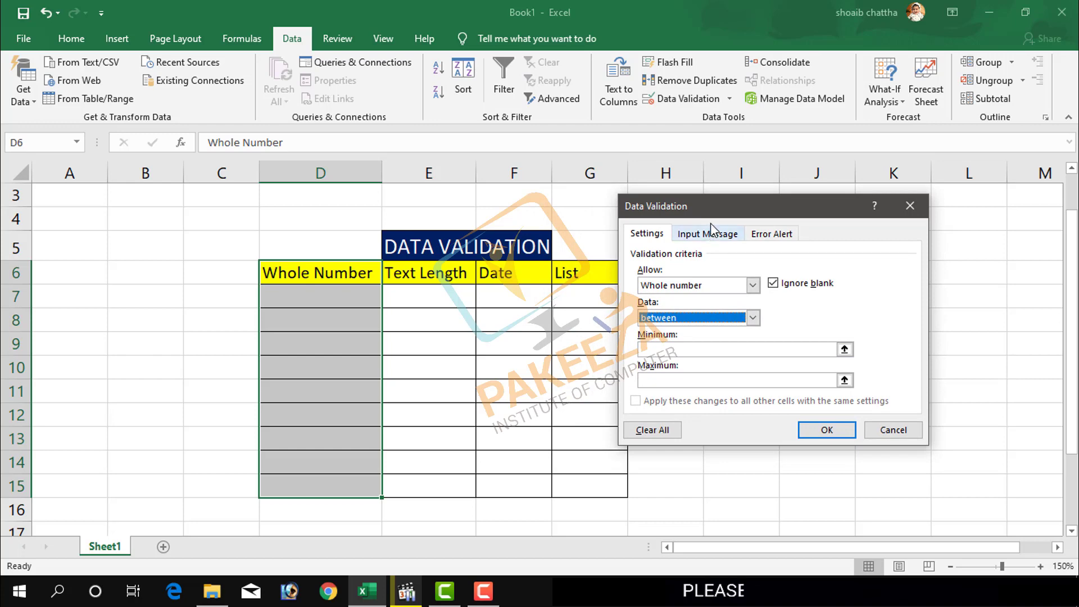
{"action": "left_click_drag", "start_coordinate": [724, 212], "coordinate": [742, 198]}
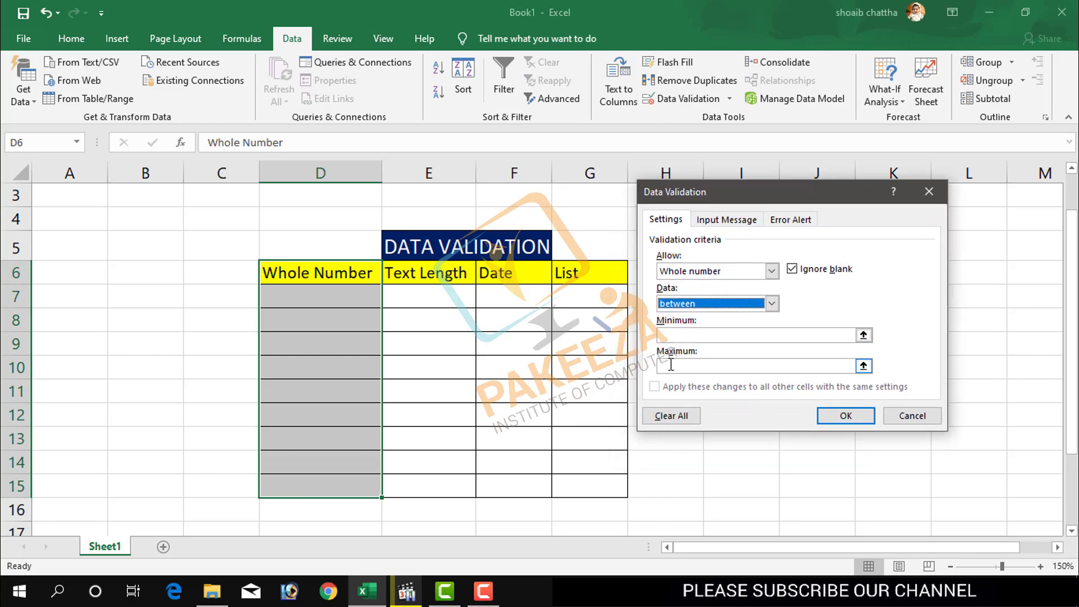
{"action": "left_click", "coordinate": [681, 334]}
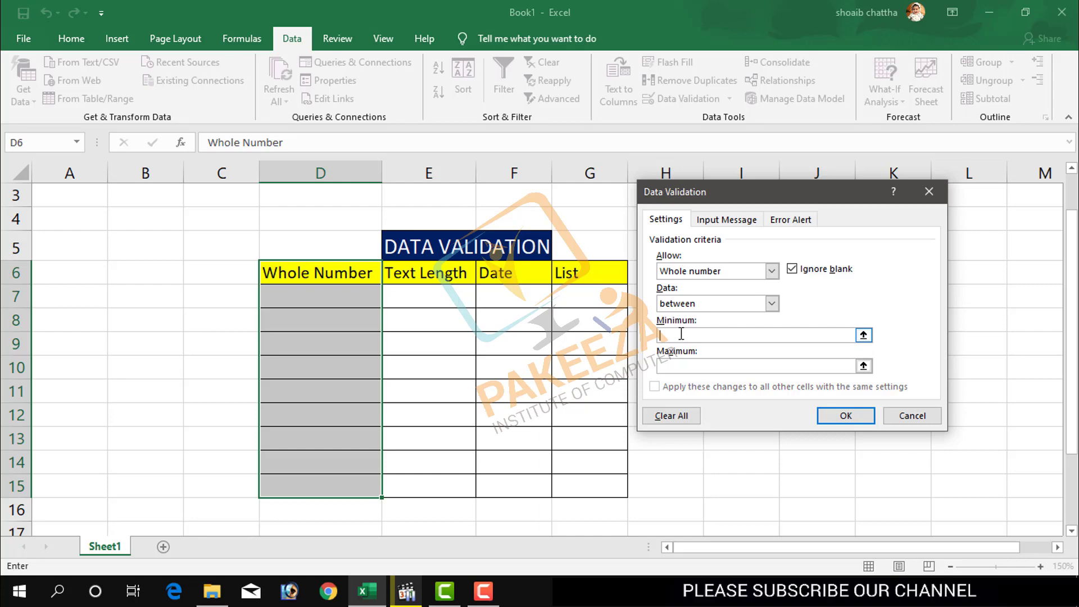
{"action": "type", "text": "50"}
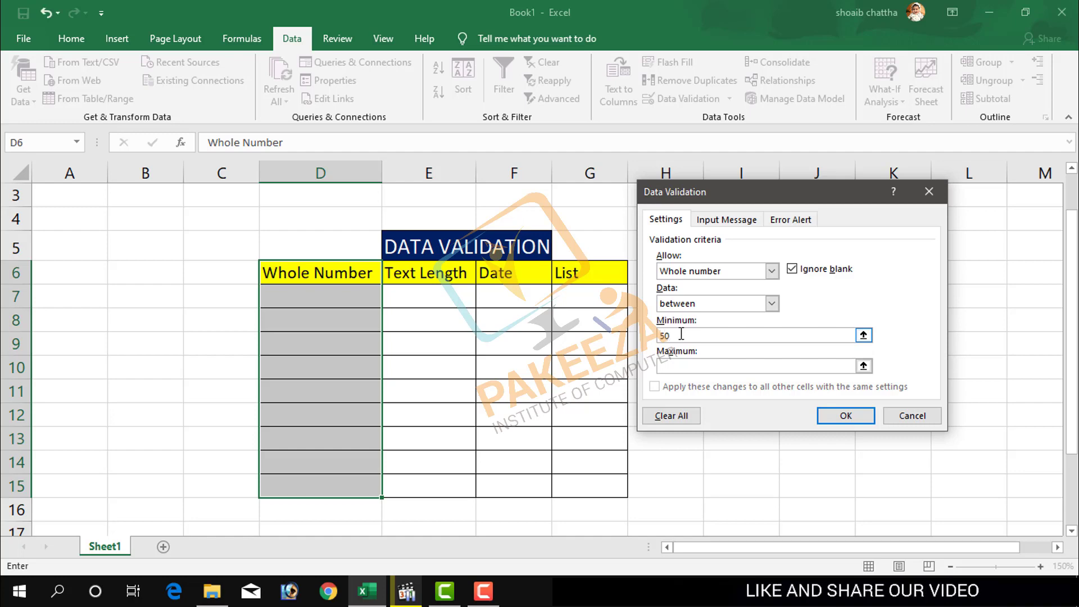
{"action": "left_click", "coordinate": [683, 362]}
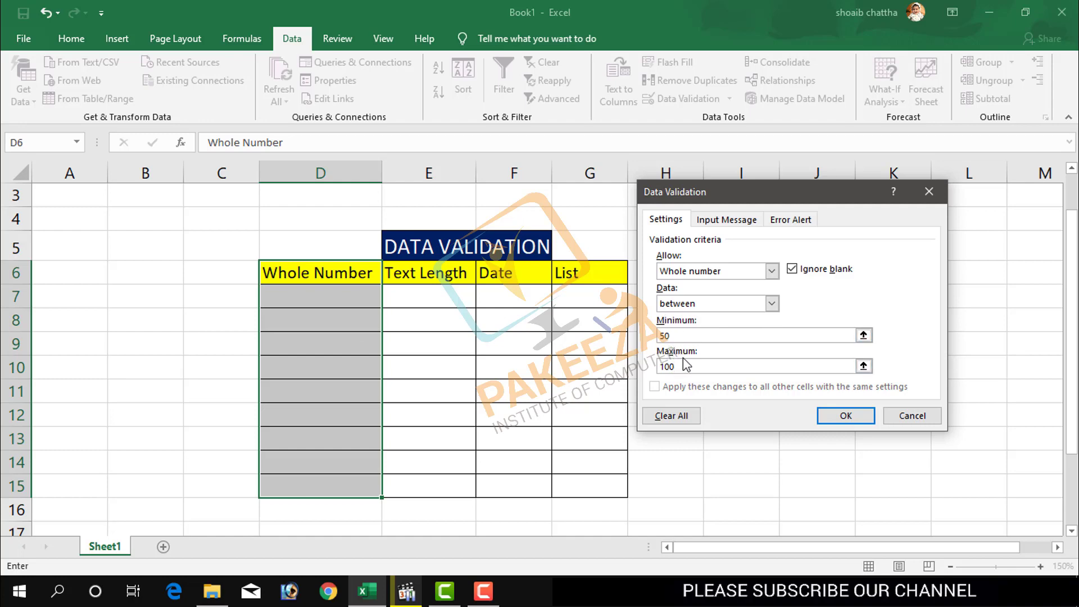
{"action": "left_click", "coordinate": [841, 419]}
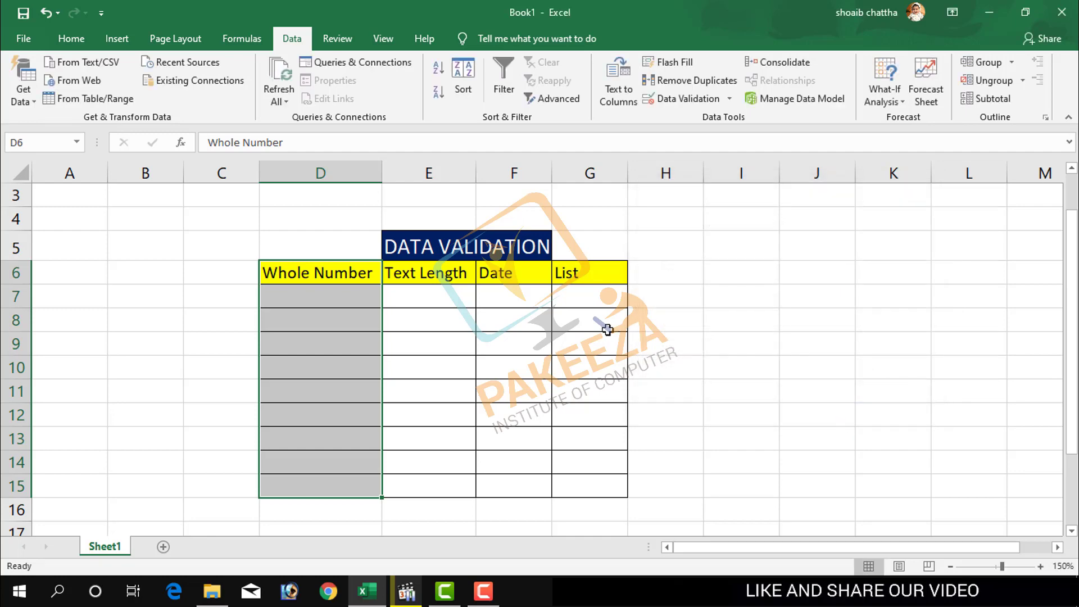
- Enter 51 in cell D7 under the Whole Number heading
{"action": "left_click", "coordinate": [321, 309]}
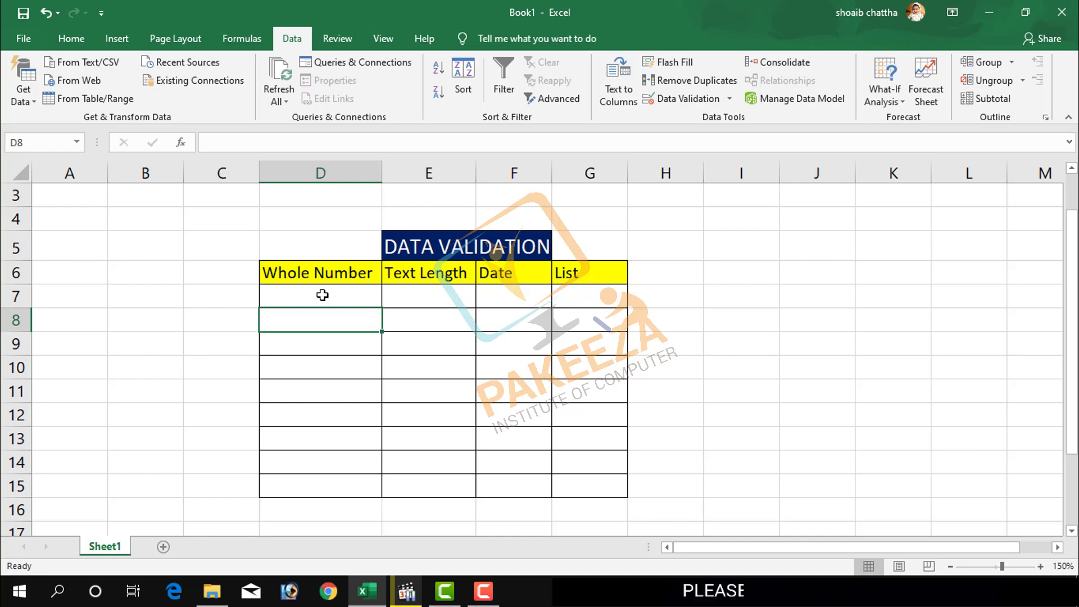
{"action": "left_click", "coordinate": [322, 295]}
{"action": "right_click", "coordinate": [322, 295]}
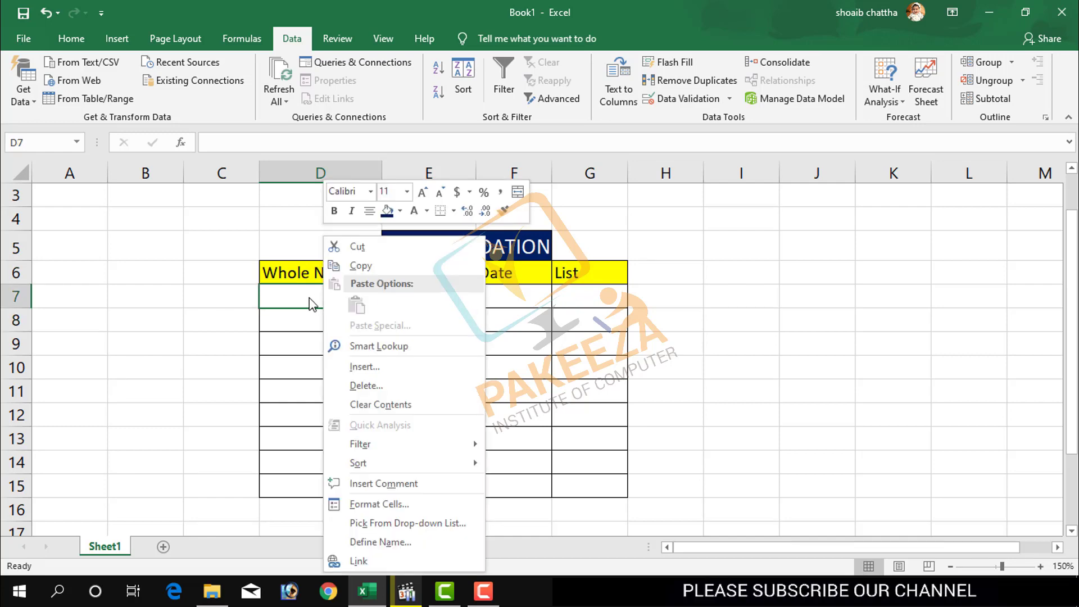
{"action": "left_click", "coordinate": [300, 290]}
{"action": "type", "text": "1"}
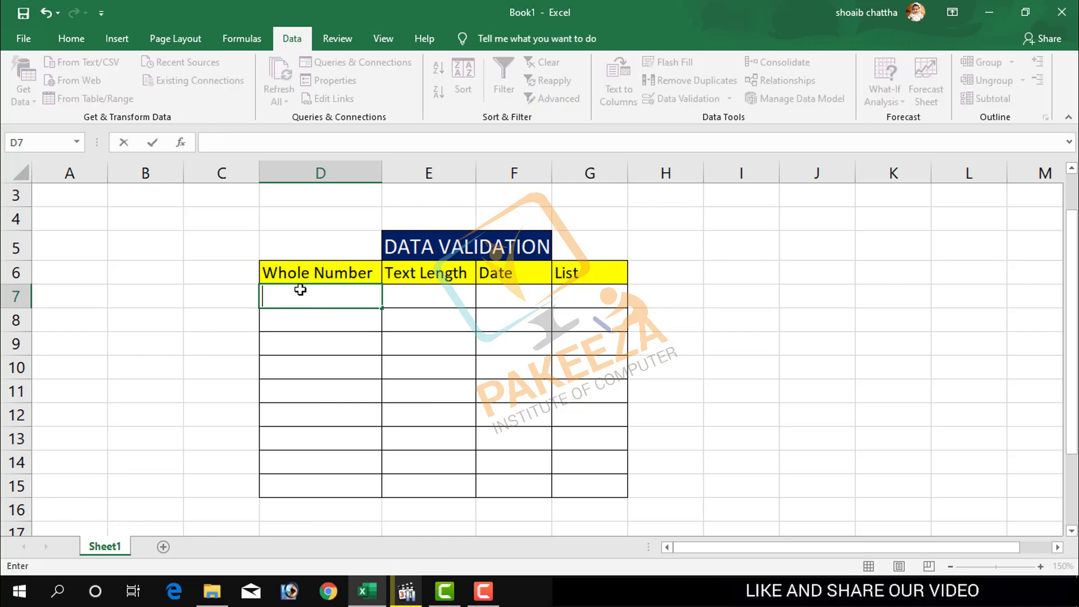
{"action": "type", "text": "51"}
{"action": "key", "text": "Return"}
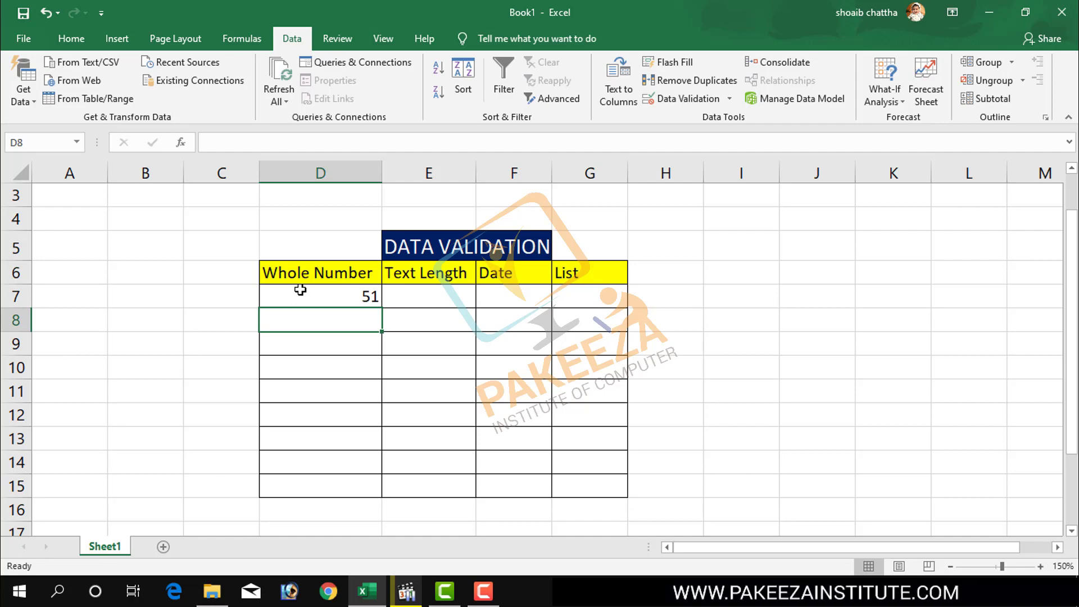
- Test the validation rule's lower limit by trying to enter 49 in cell D8, and cancel the entry
{"action": "type", "text": "49"}
{"action": "key", "text": "Return"}
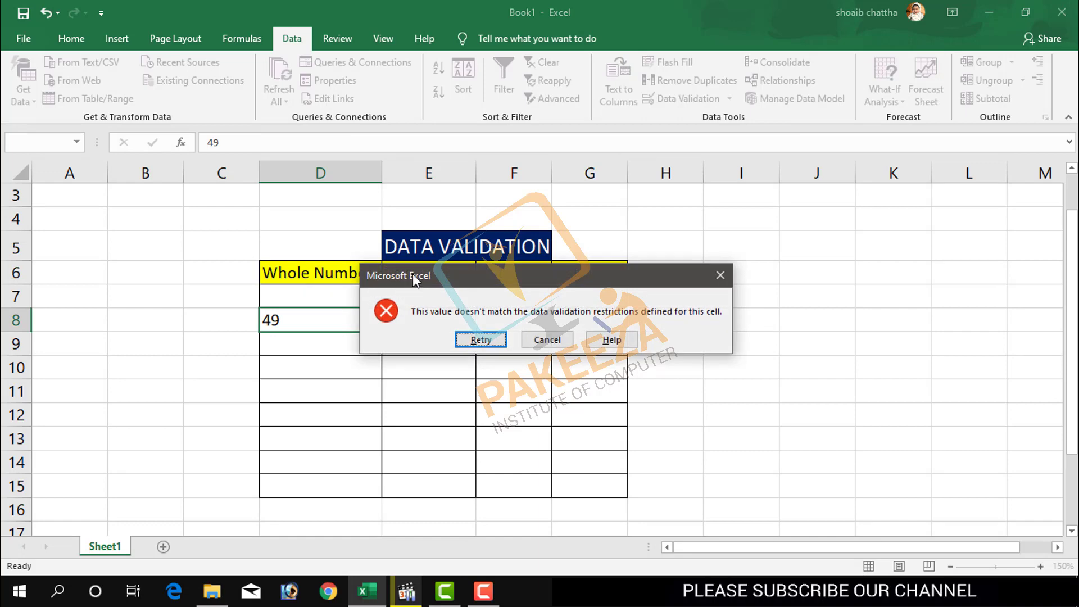
{"action": "left_click_drag", "start_coordinate": [412, 274], "coordinate": [541, 295]}
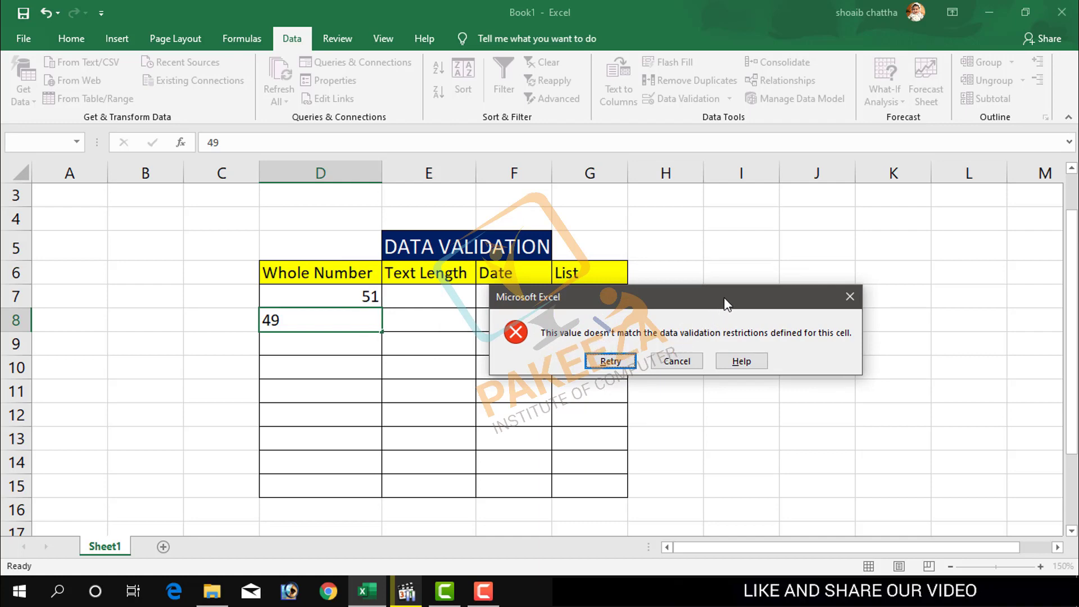
{"action": "left_click", "coordinate": [686, 361]}
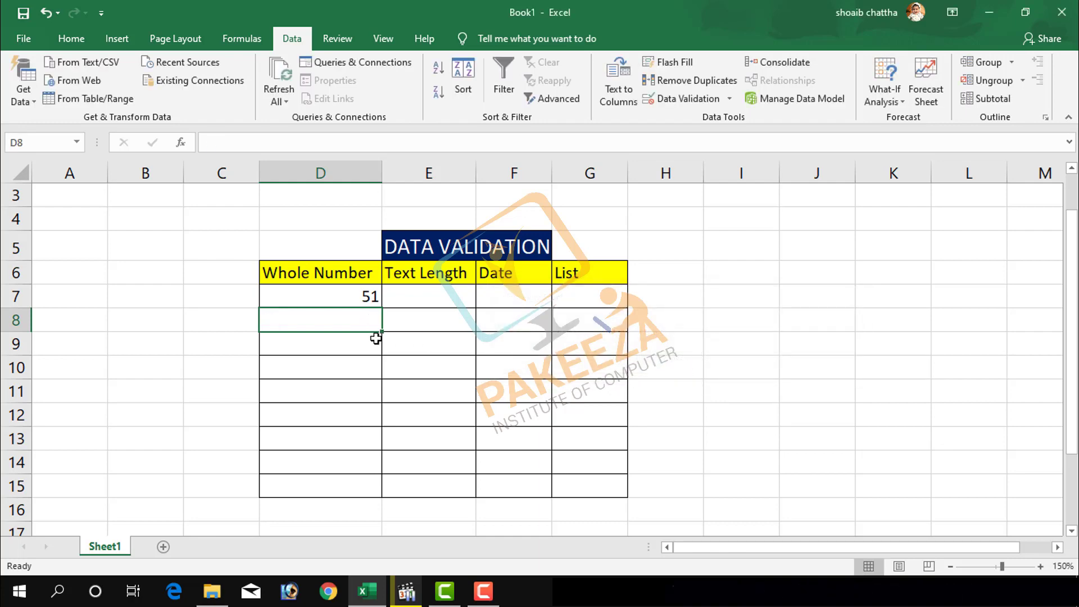
- Test the validation rule's upper limit by trying to enter 101 in cell D8, and cancel the entry
{"action": "right_click", "coordinate": [361, 328]}
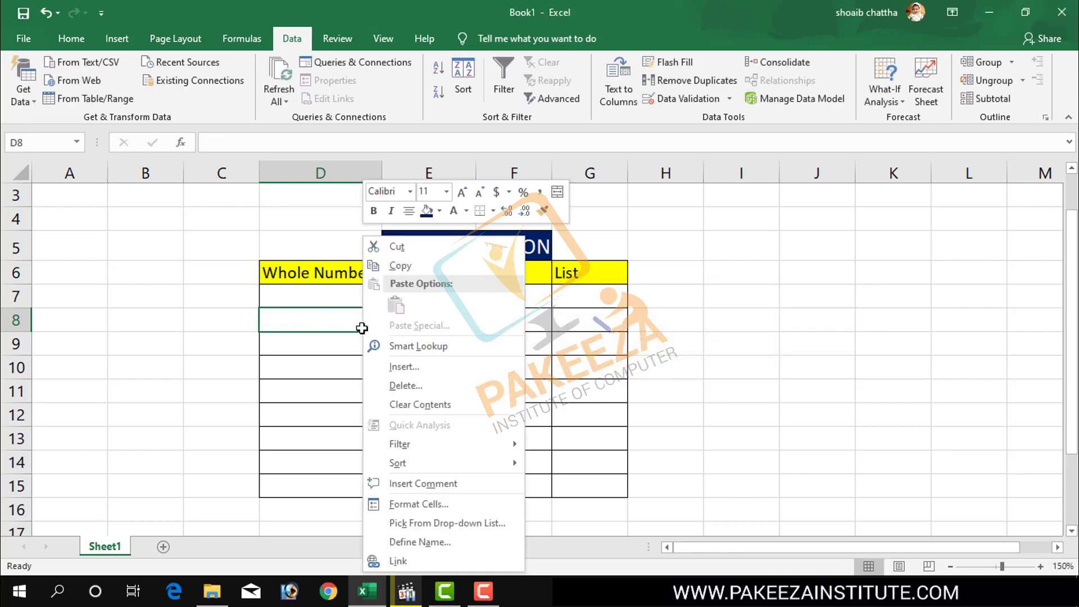
{"action": "left_click", "coordinate": [340, 314]}
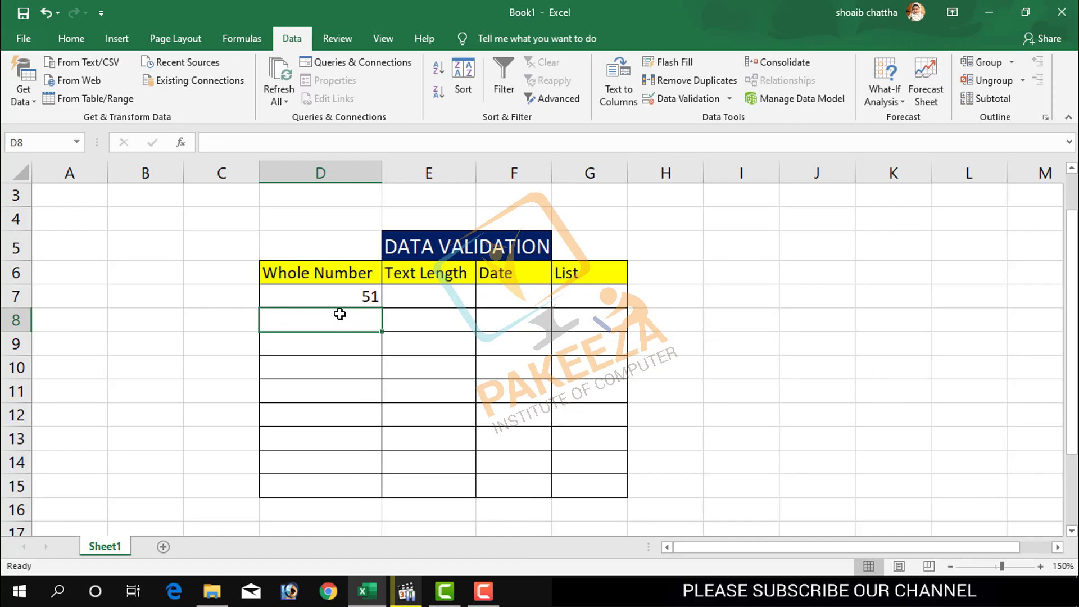
{"action": "type", "text": "101"}
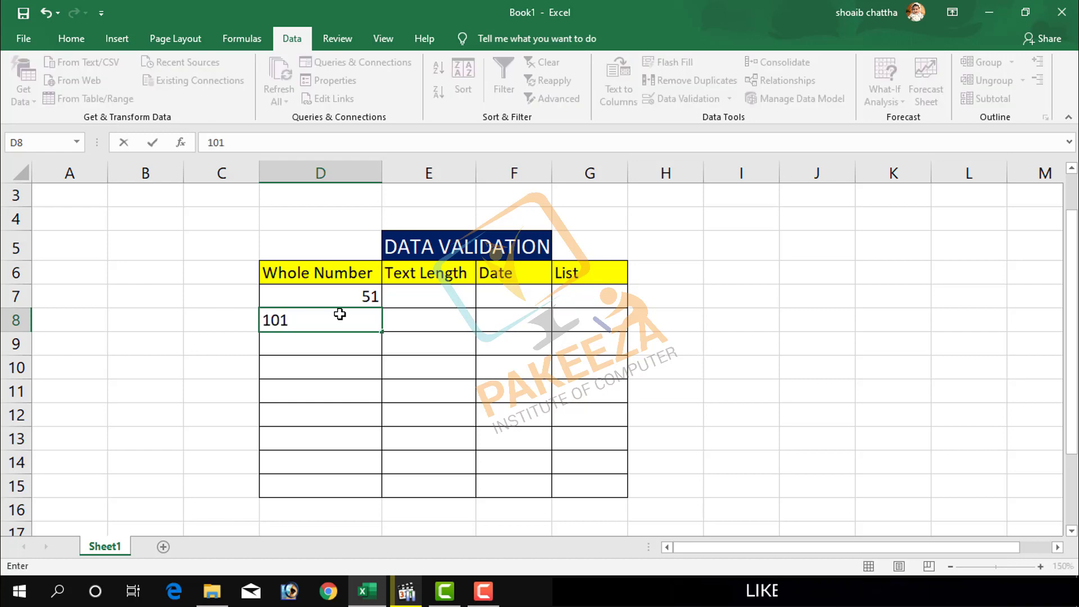
{"action": "key", "text": "Return"}
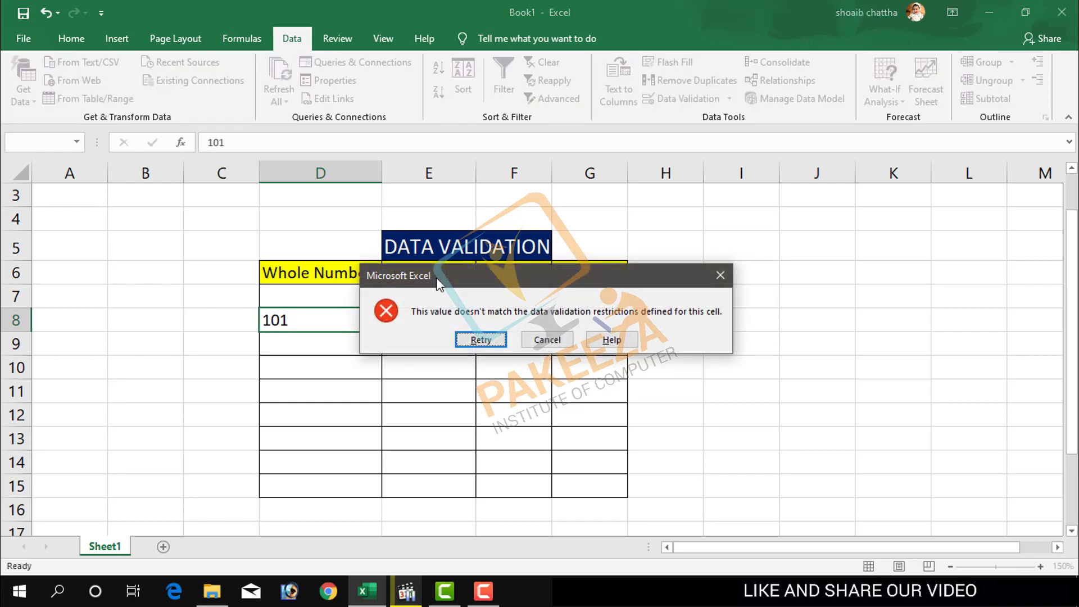
{"action": "left_click_drag", "start_coordinate": [436, 278], "coordinate": [548, 323]}
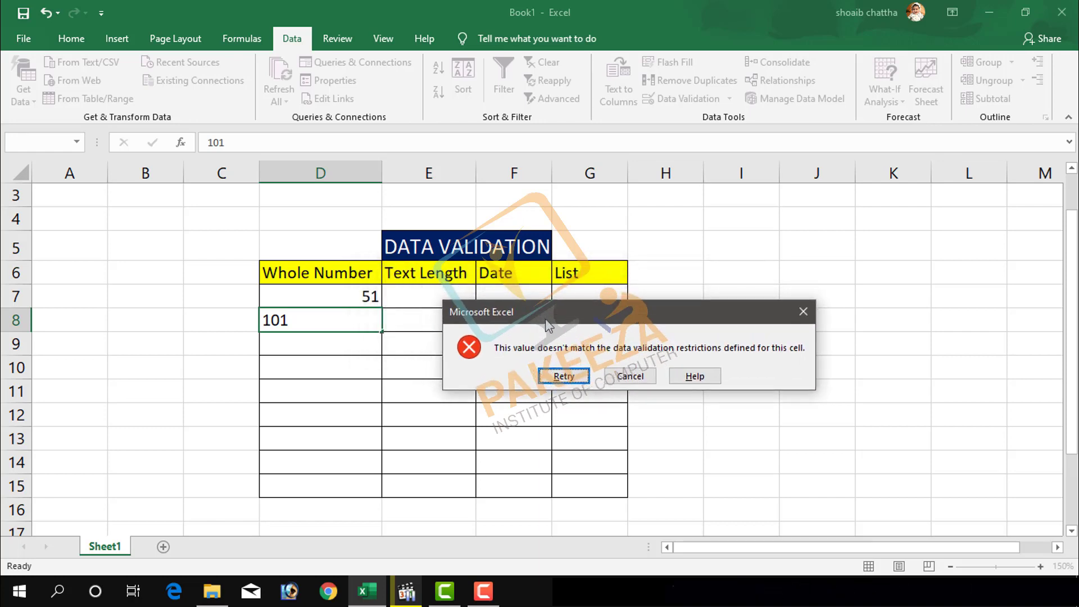
{"action": "left_click", "coordinate": [632, 374]}
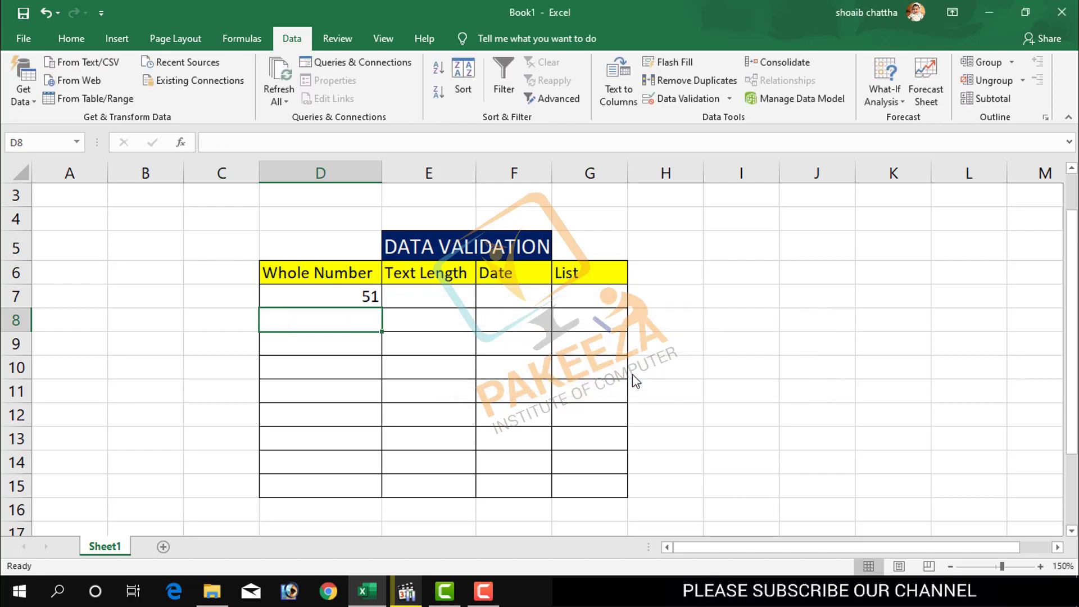
{"action": "left_click", "coordinate": [401, 286]}
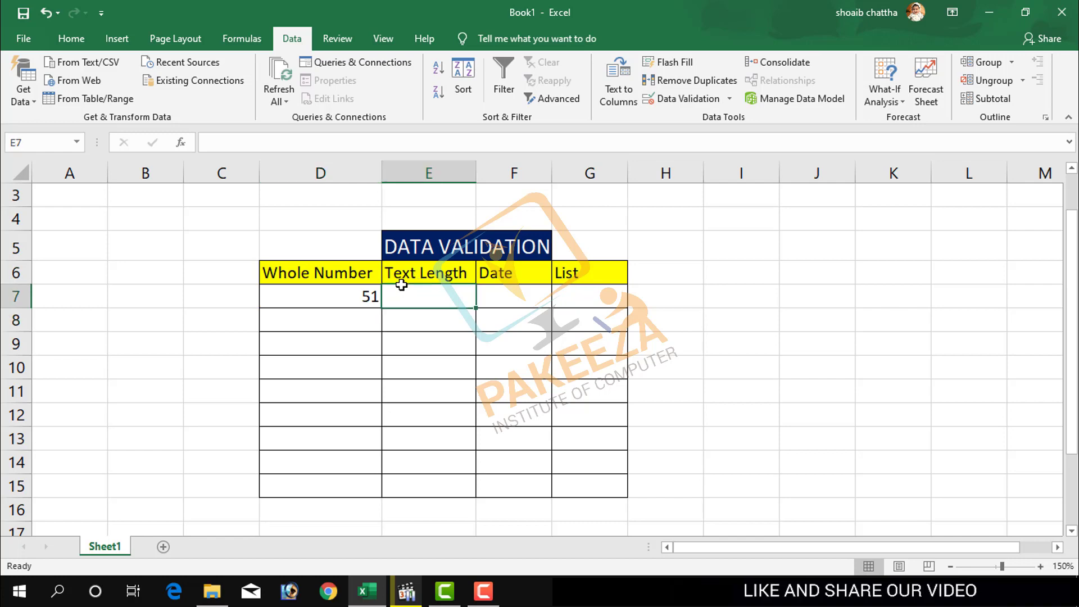
{"action": "left_click", "coordinate": [419, 272]}
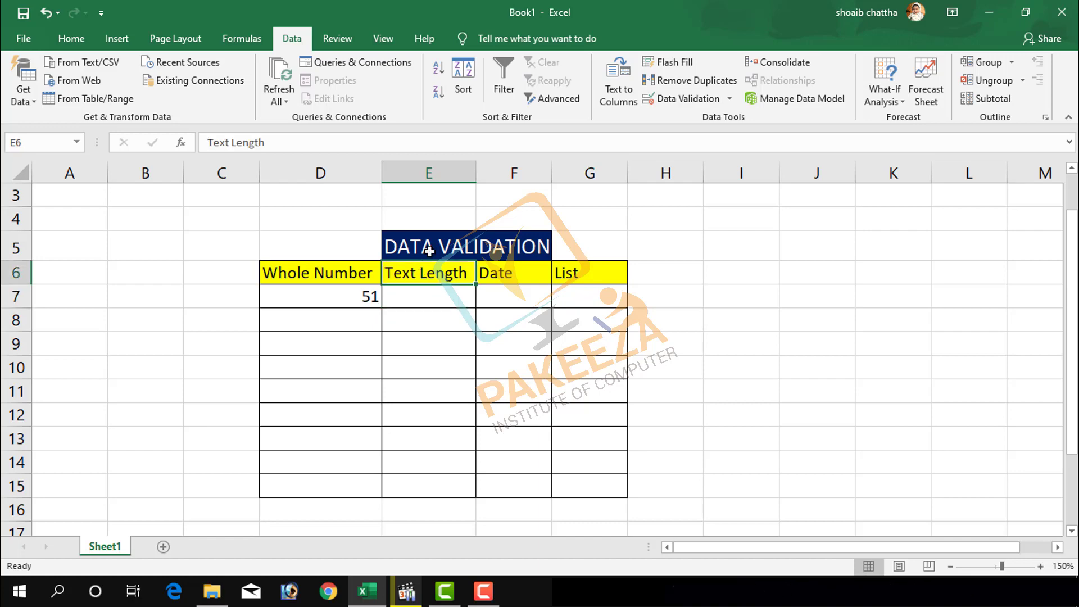
{"action": "key", "text": "shift+Down"}
{"action": "key", "text": "shift+Down"}
{"action": "key", "text": "shift+Down"}
{"action": "key", "text": "shift+Down"}
{"action": "key", "text": "shift+Down"}
{"action": "key", "text": "shift+Down"}
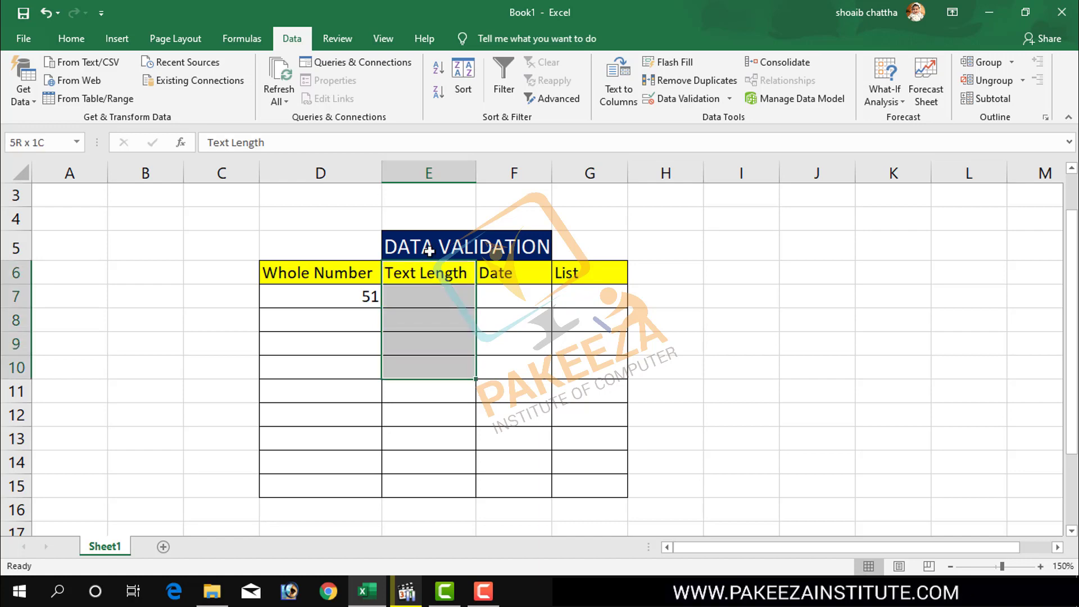
{"action": "key", "text": "shift+Down"}
{"action": "key", "text": "shift+Down"}
{"action": "key", "text": "shift+Down"}
{"action": "key", "text": "shift+Down"}
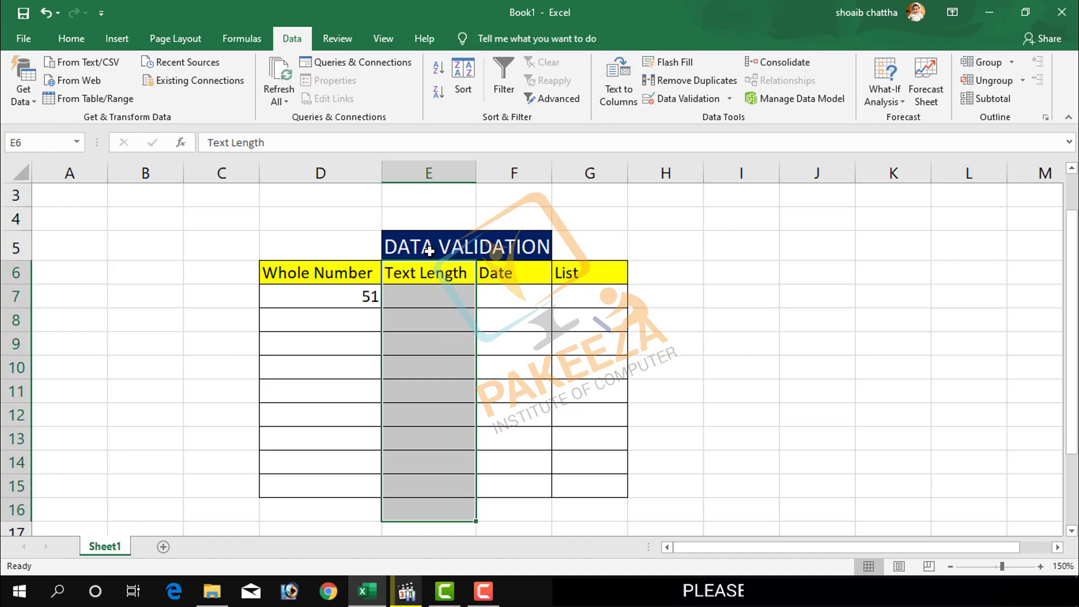
{"action": "key", "text": "Return"}
{"action": "key", "text": "Up"}
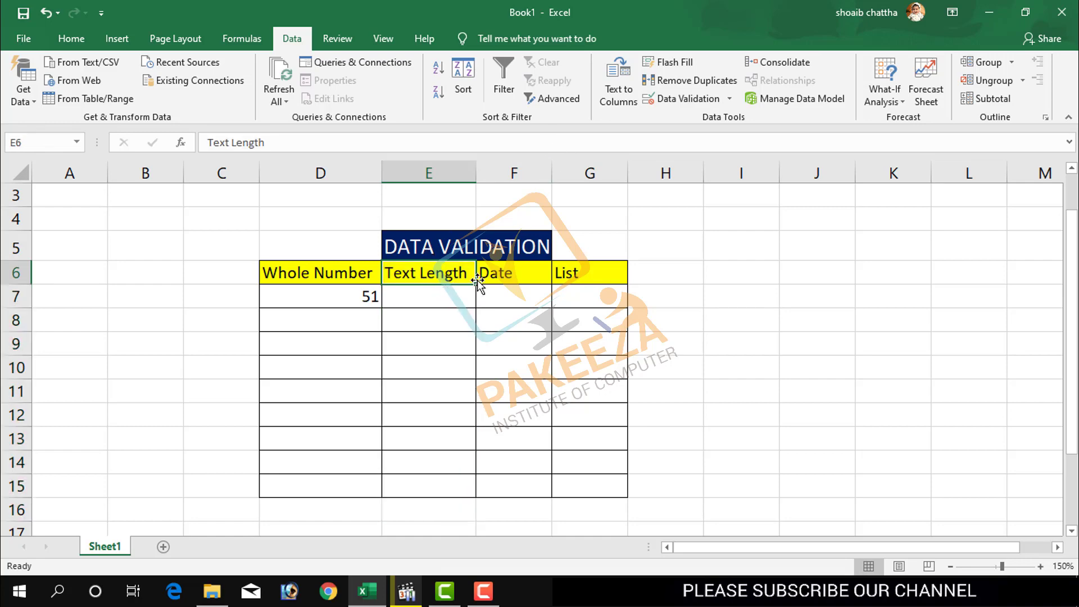
- Start a data validation rule on cells E6:E15 of the Text Length column that allows Text length
{"action": "key", "text": "shift+Down"}
{"action": "key", "text": "shift+Down"}
{"action": "key", "text": "shift+Down"}
{"action": "key", "text": "shift+Down"}
{"action": "key", "text": "shift+Down"}
{"action": "key", "text": "shift+Down"}
{"action": "key", "text": "shift+Down"}
{"action": "key", "text": "shift+Down"}
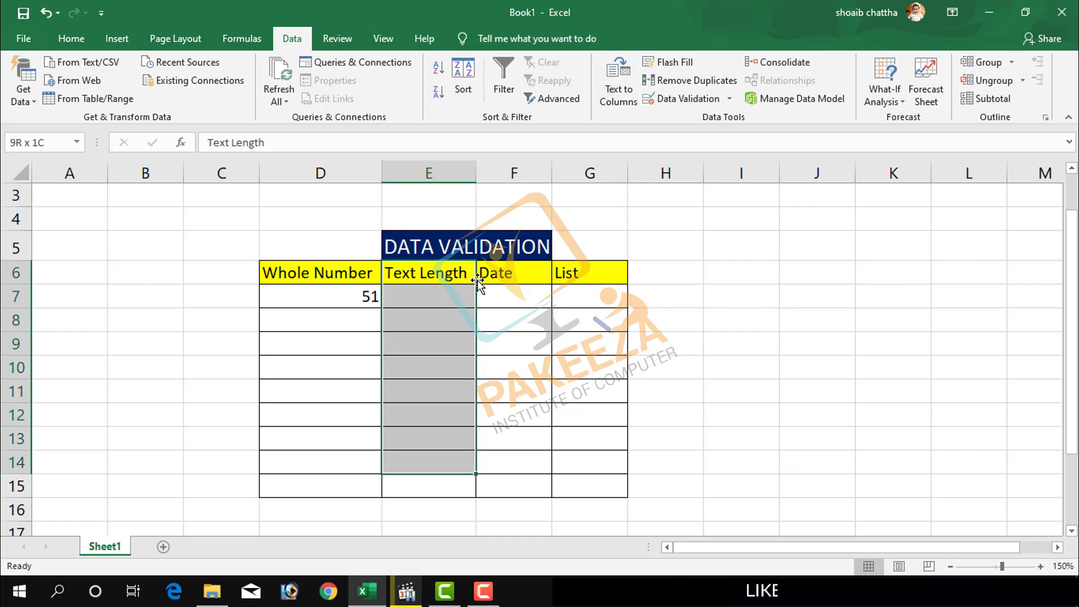
{"action": "key", "text": "shift+Down"}
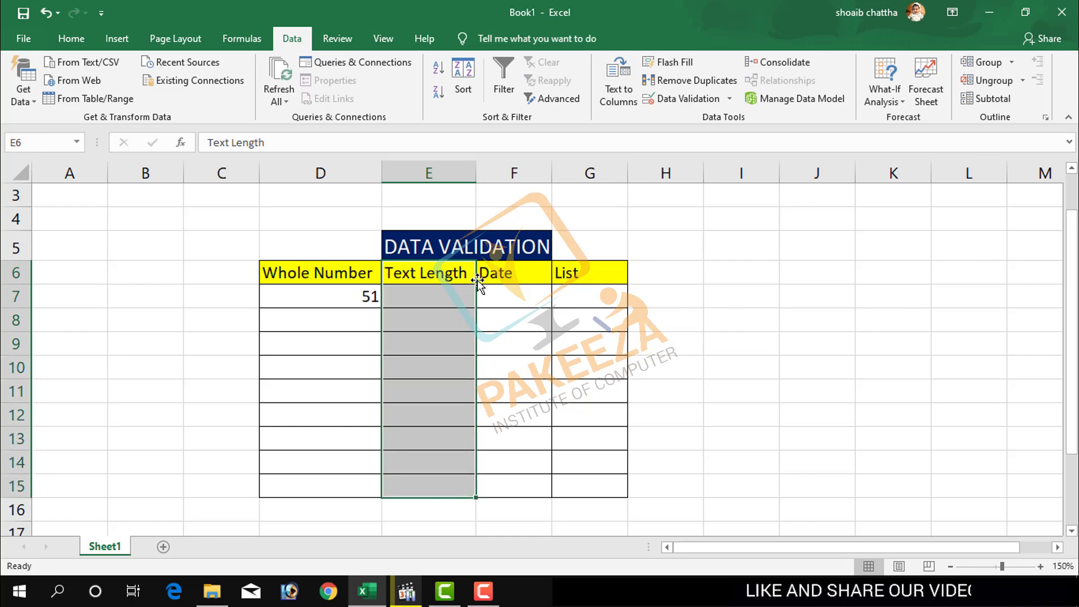
{"action": "left_click", "coordinate": [681, 96]}
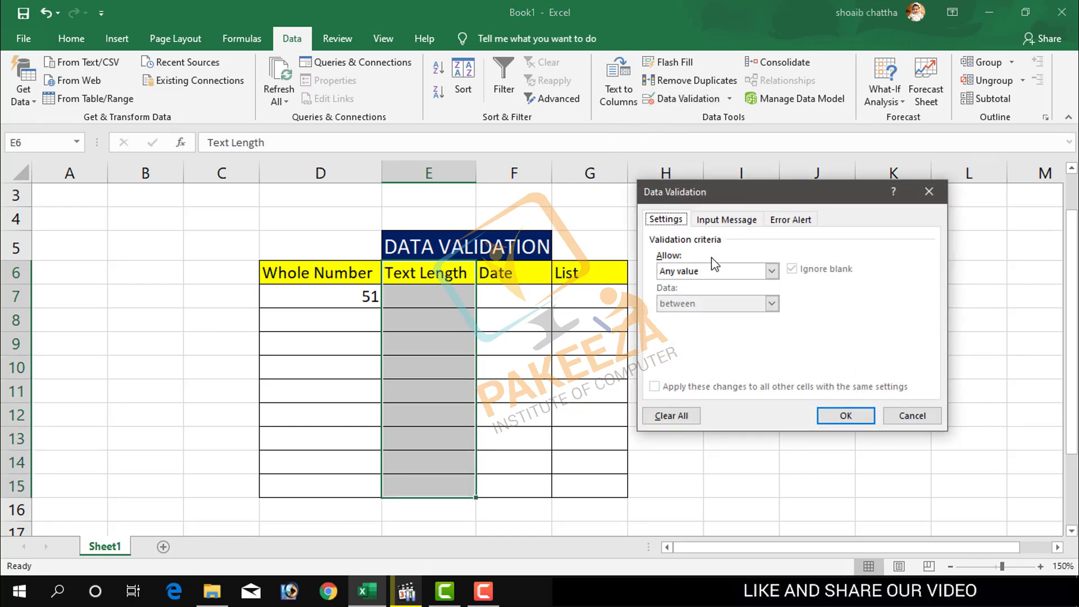
{"action": "left_click", "coordinate": [771, 271]}
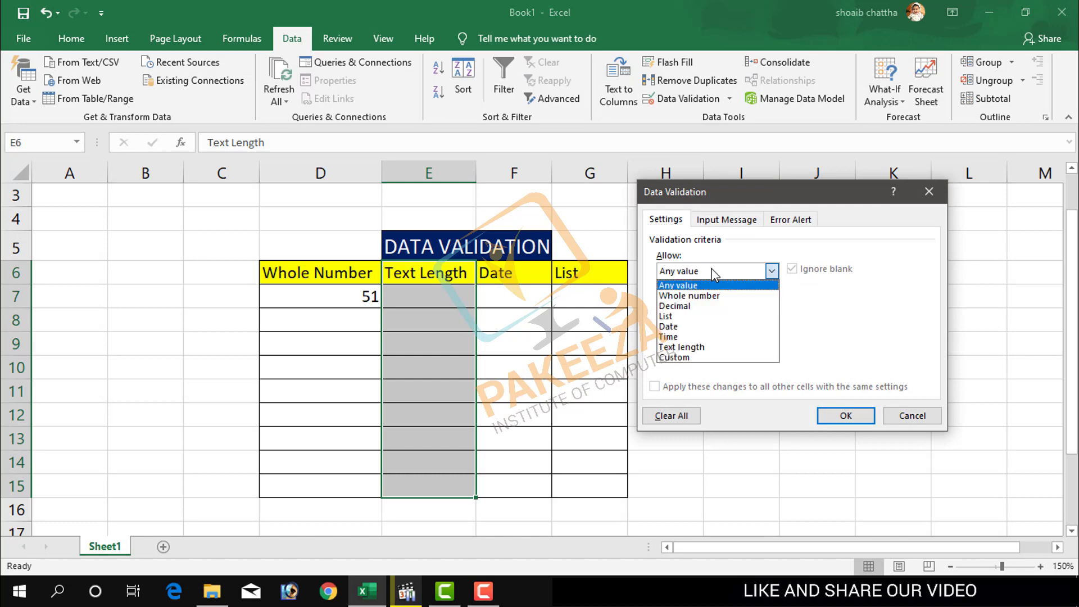
{"action": "left_click", "coordinate": [691, 348]}
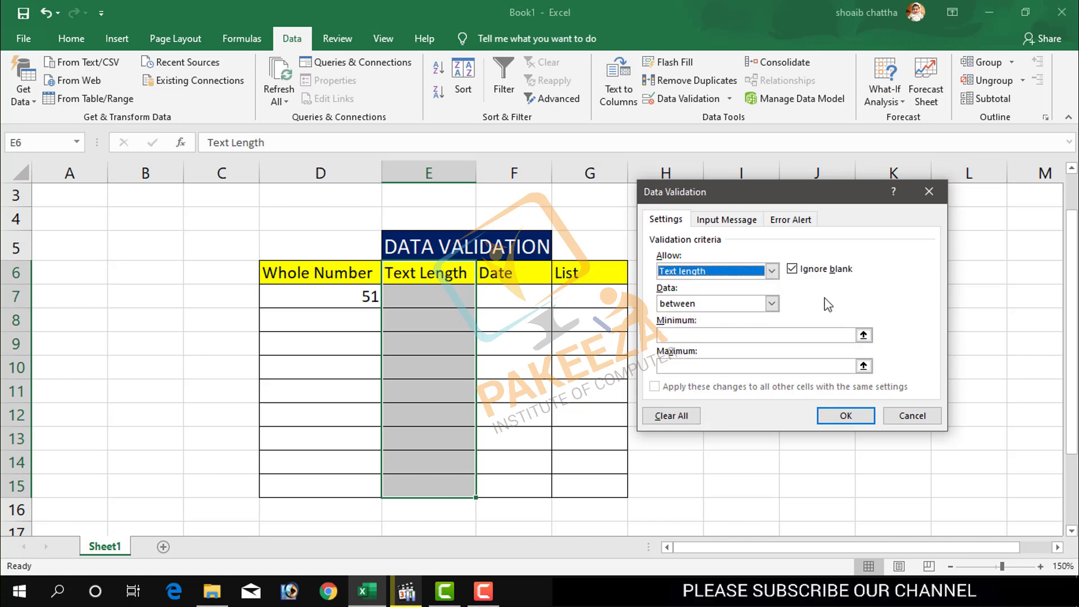
- Set the text length rule's minimum to 2 and maximum to 6, and apply it
{"action": "left_click", "coordinate": [665, 333]}
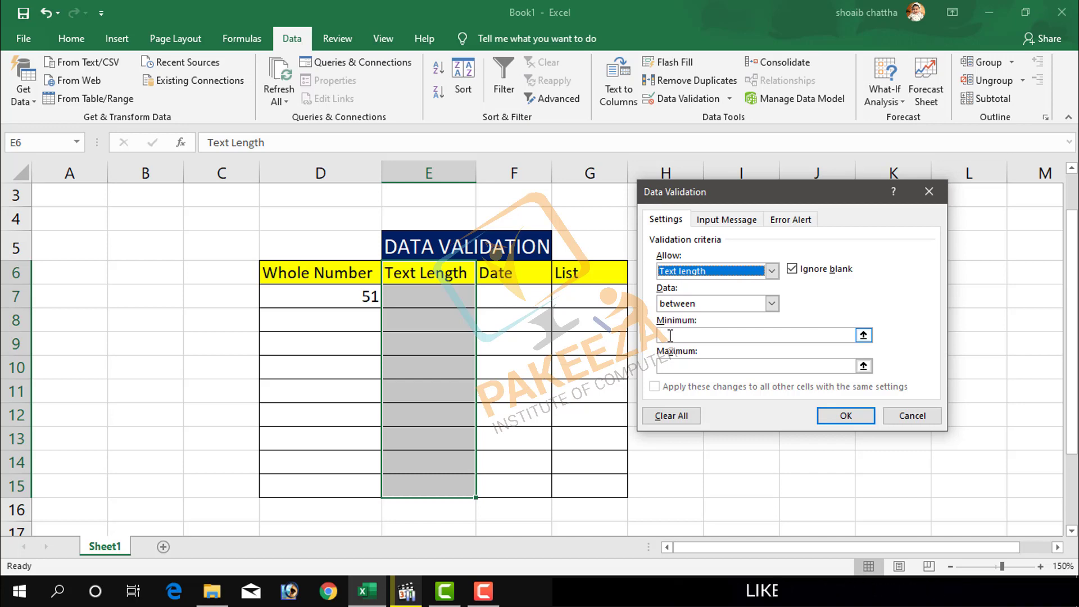
{"action": "left_click", "coordinate": [669, 335]}
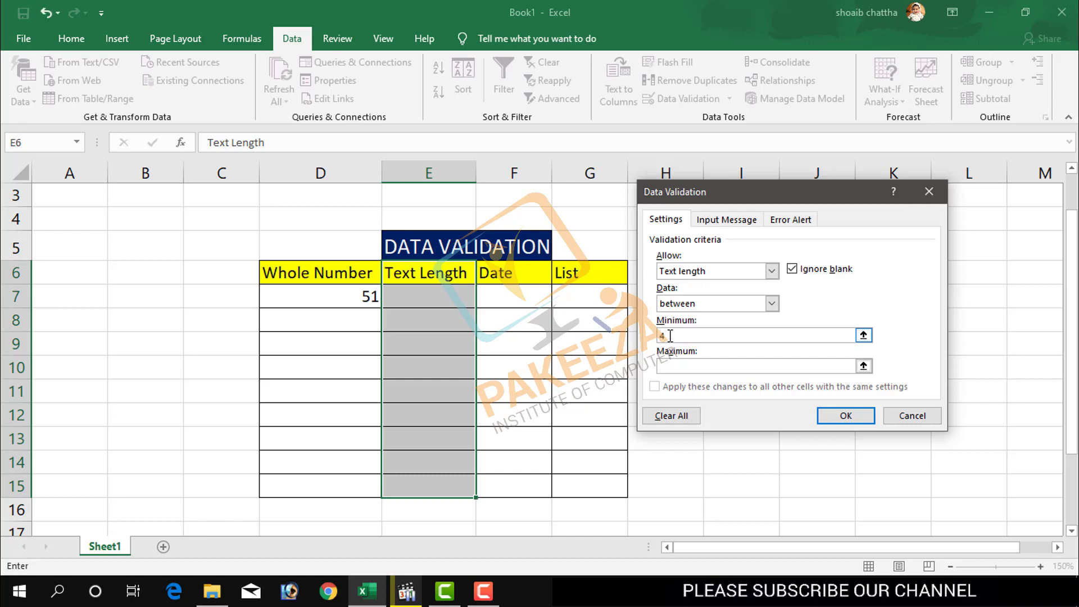
{"action": "left_click", "coordinate": [682, 366]}
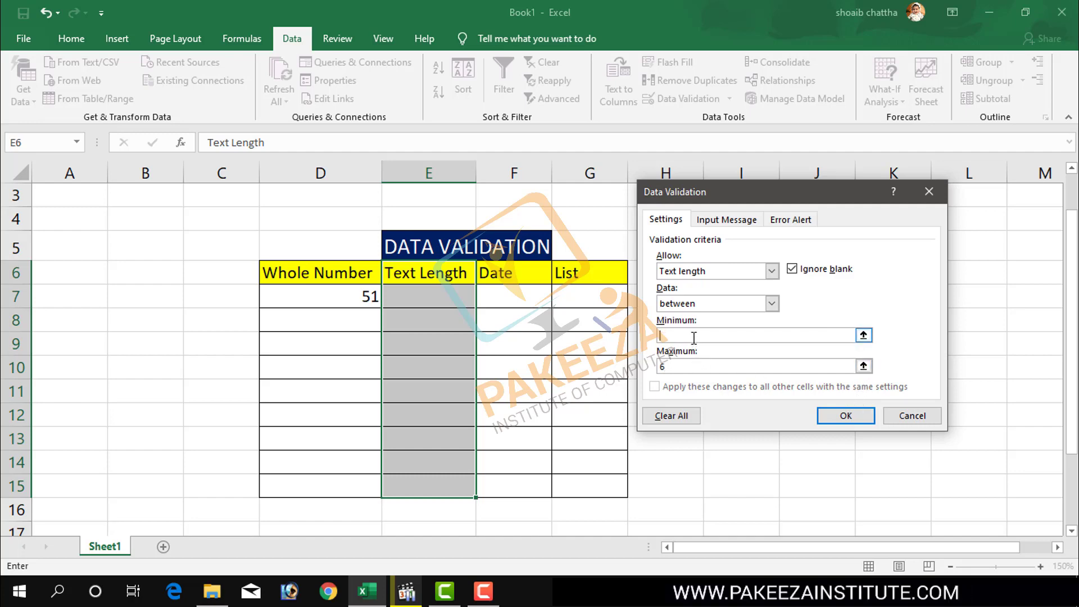
{"action": "type", "text": "2"}
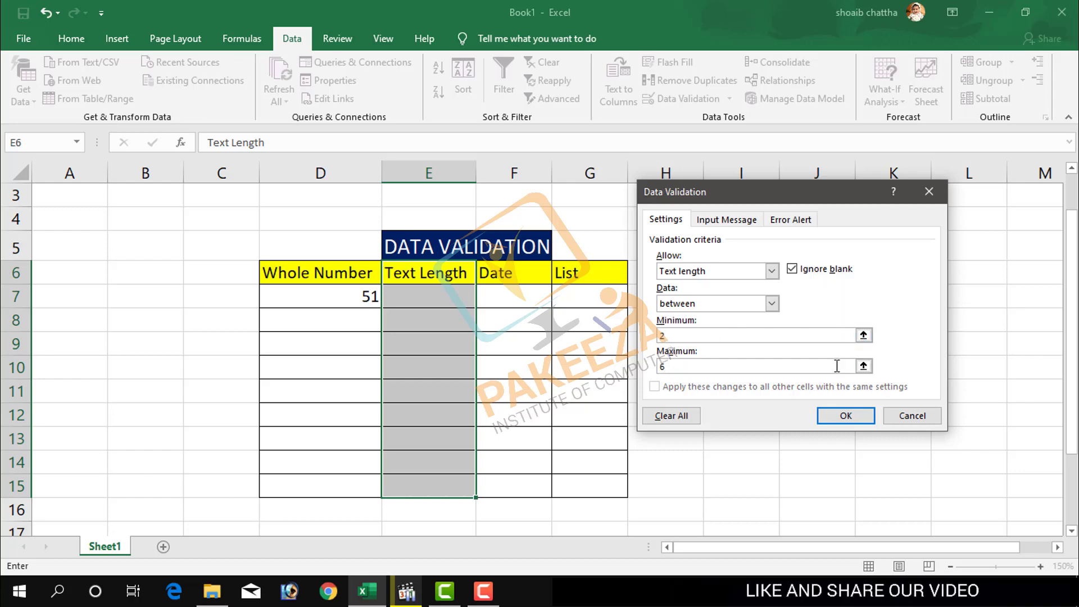
{"action": "left_click", "coordinate": [841, 418]}
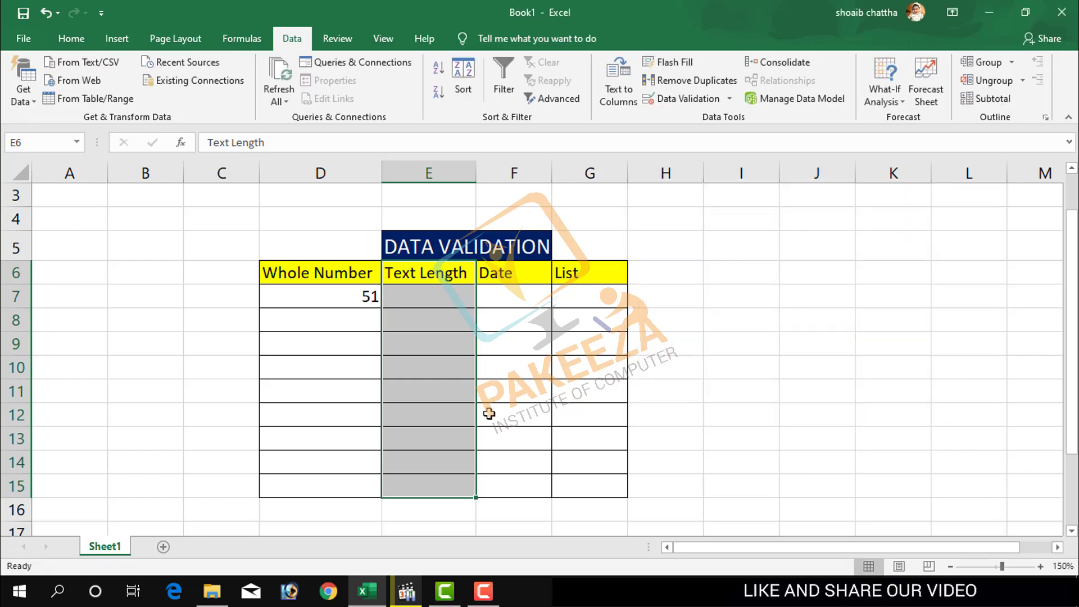
- Enter AB in cell E7 under the Text Length heading
{"action": "left_click", "coordinate": [420, 296]}
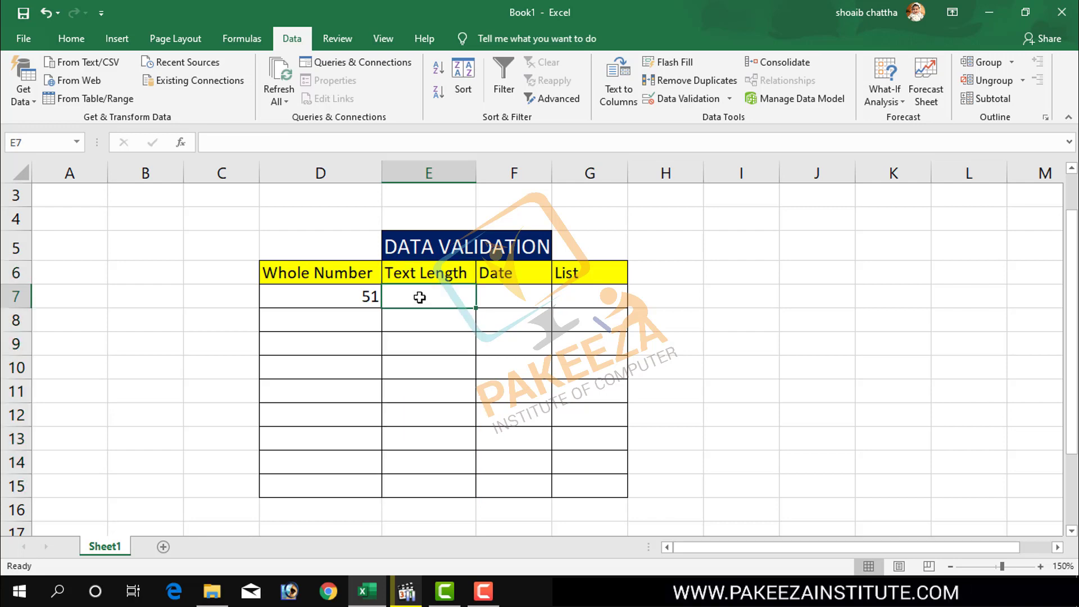
{"action": "type", "text": "AB"}
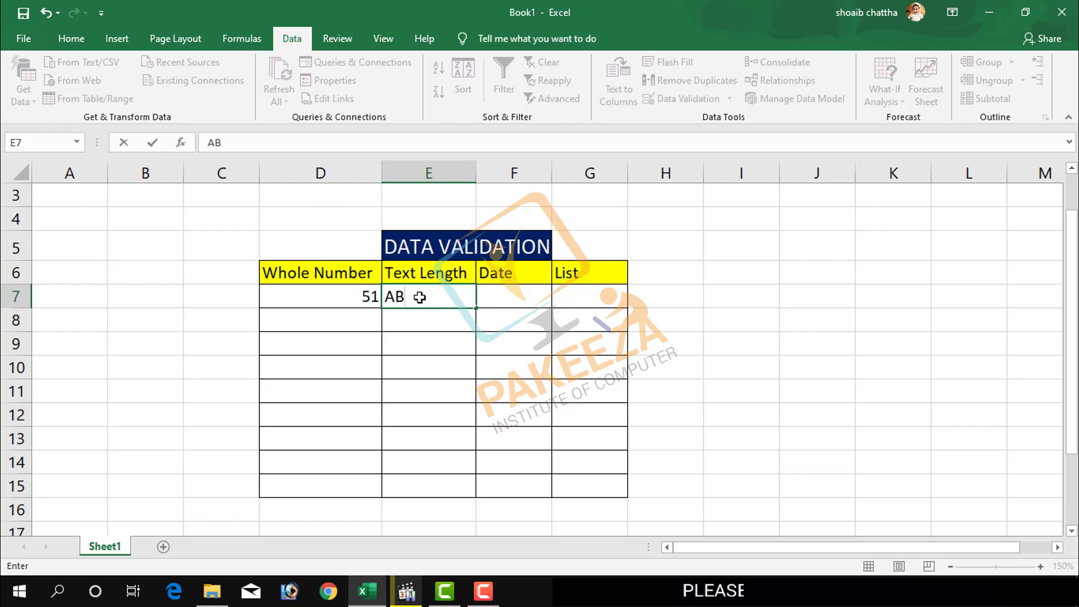
{"action": "key", "text": "Return"}
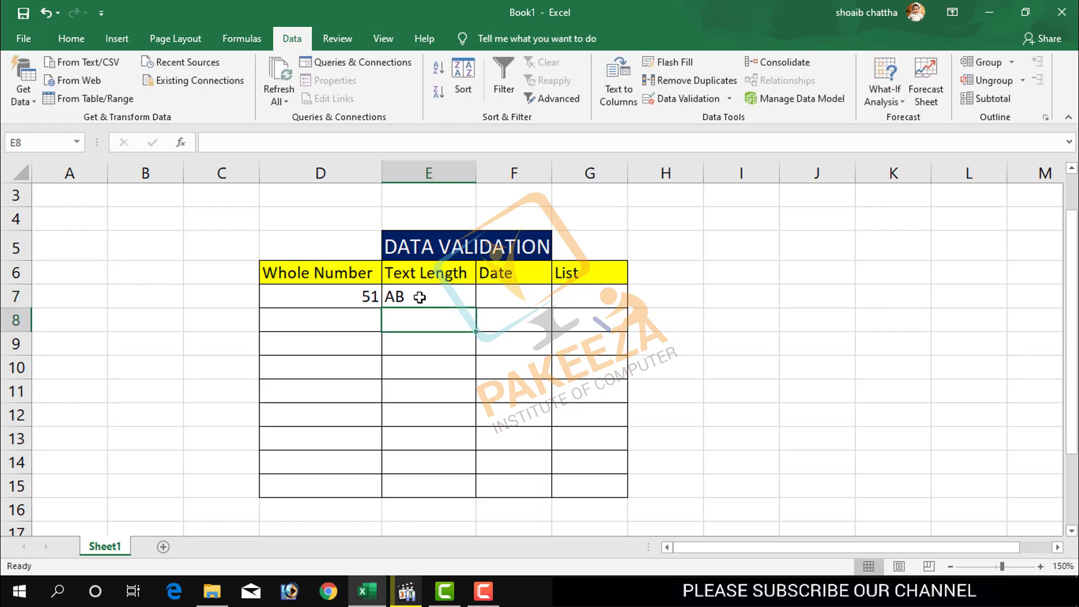
- Enter a six-letter first name in cell E8 of the Text Length column
{"action": "type", "text": "SHOAUIVB"}
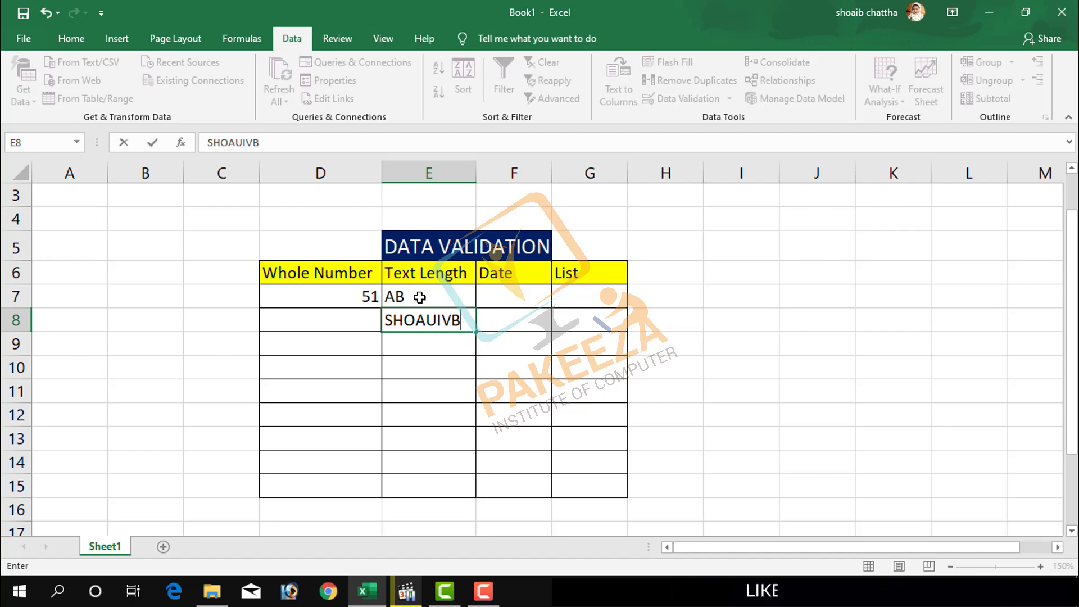
{"action": "key", "text": "BackSpace"}
{"action": "key", "text": "BackSpace"}
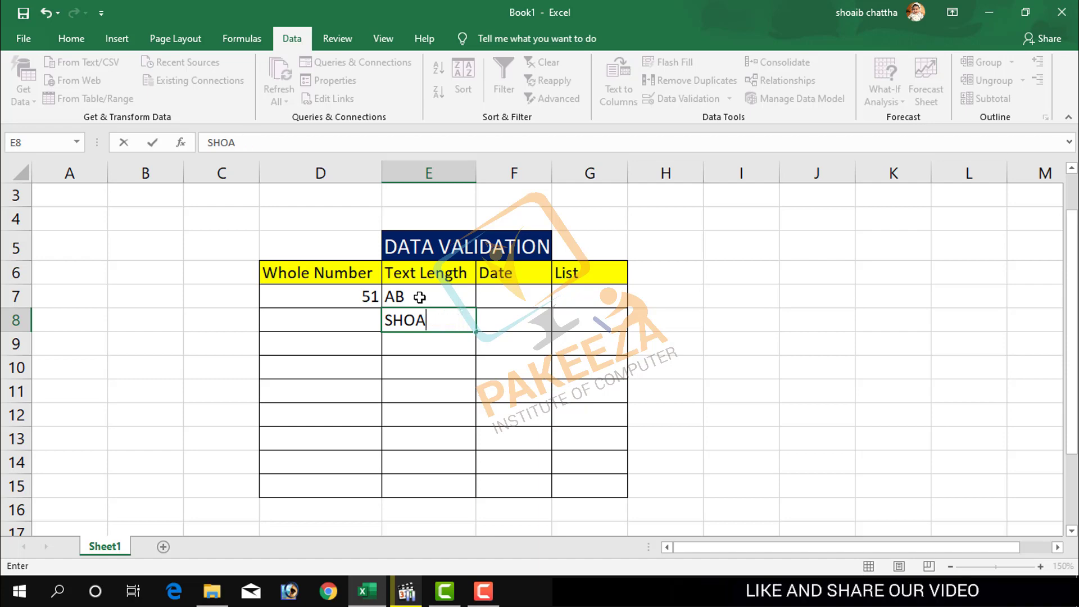
{"action": "type", "text": "IB"}
{"action": "key", "text": "Return"}
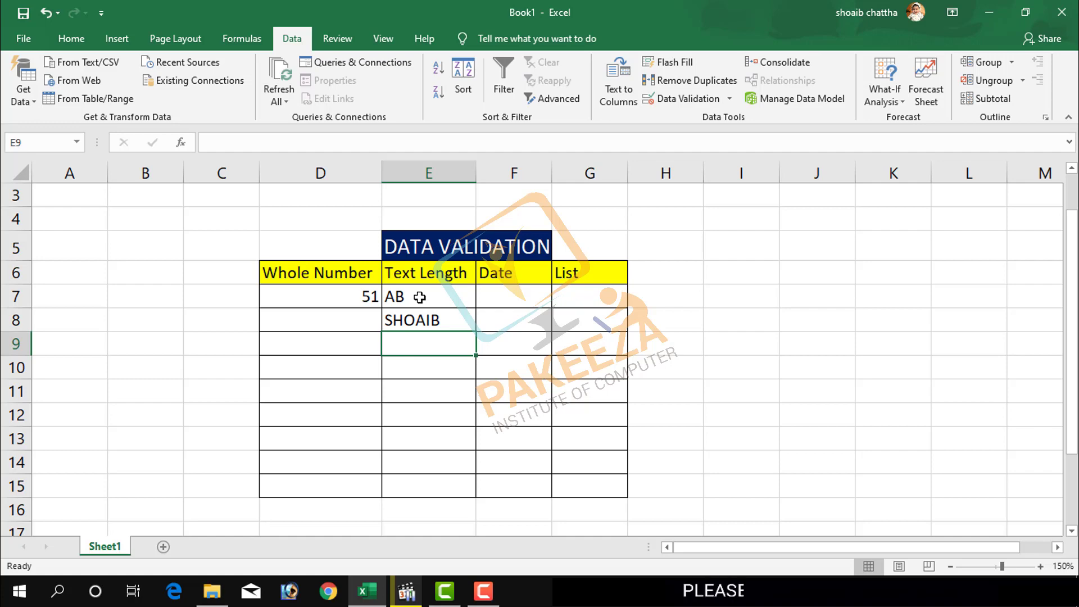
- Test the text length rule's upper limit by trying to enter PAKEEZA in cell E9, and cancel the entry
{"action": "type", "text": "PA"}
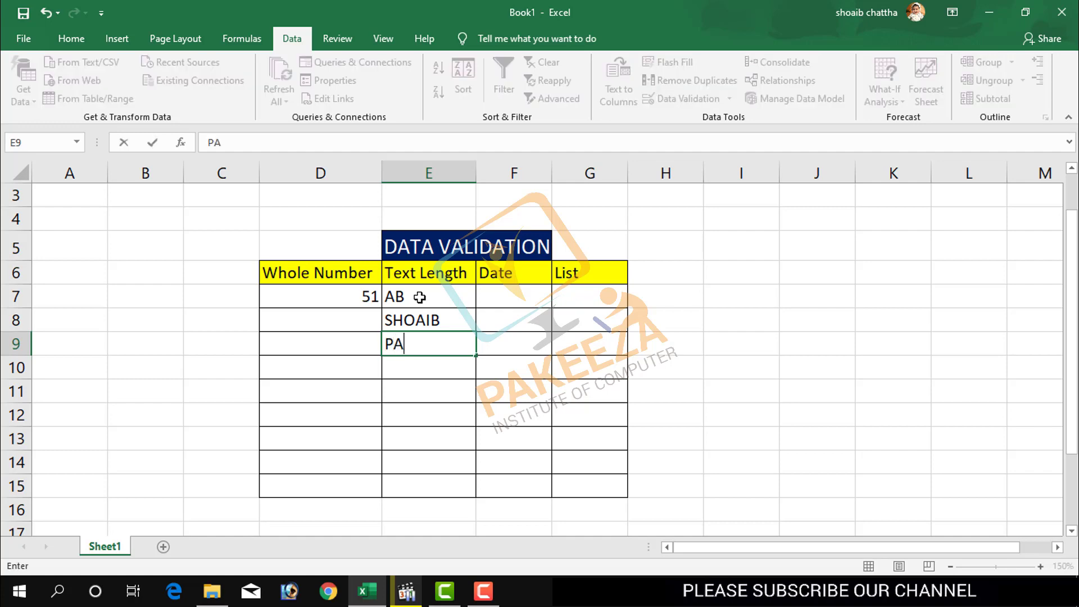
{"action": "type", "text": "KEEZA"}
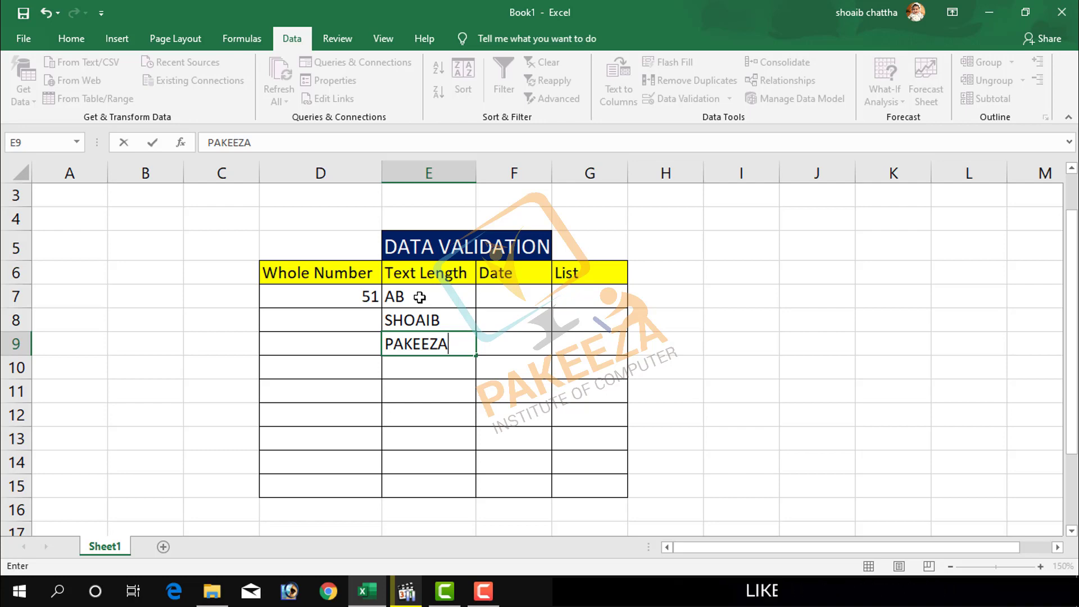
{"action": "key", "text": "Return"}
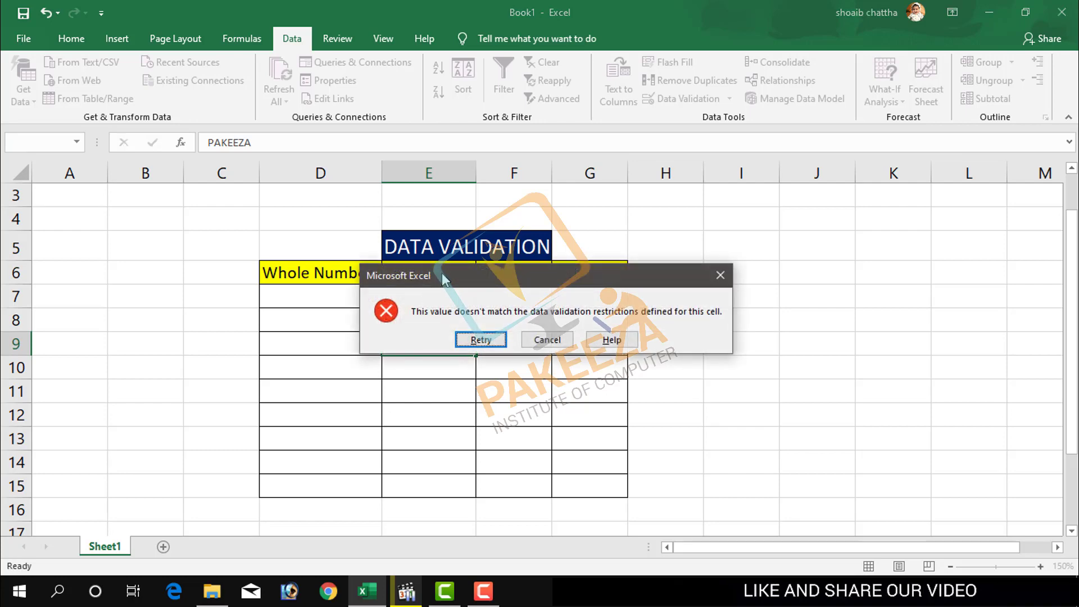
{"action": "left_click_drag", "start_coordinate": [443, 272], "coordinate": [665, 302]}
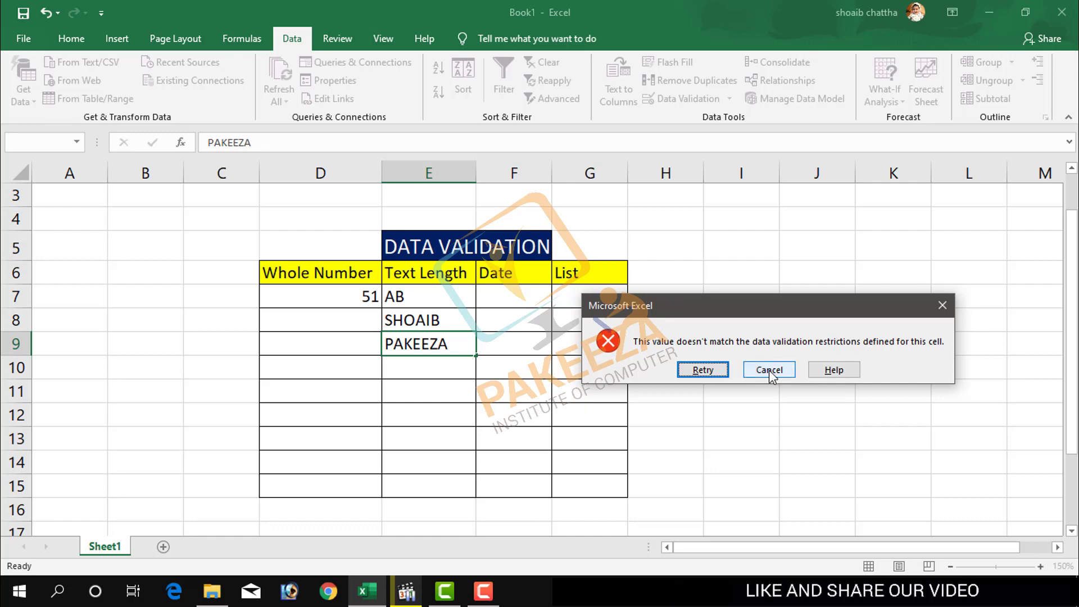
{"action": "left_click", "coordinate": [768, 373]}
{"action": "left_click", "coordinate": [685, 318]}
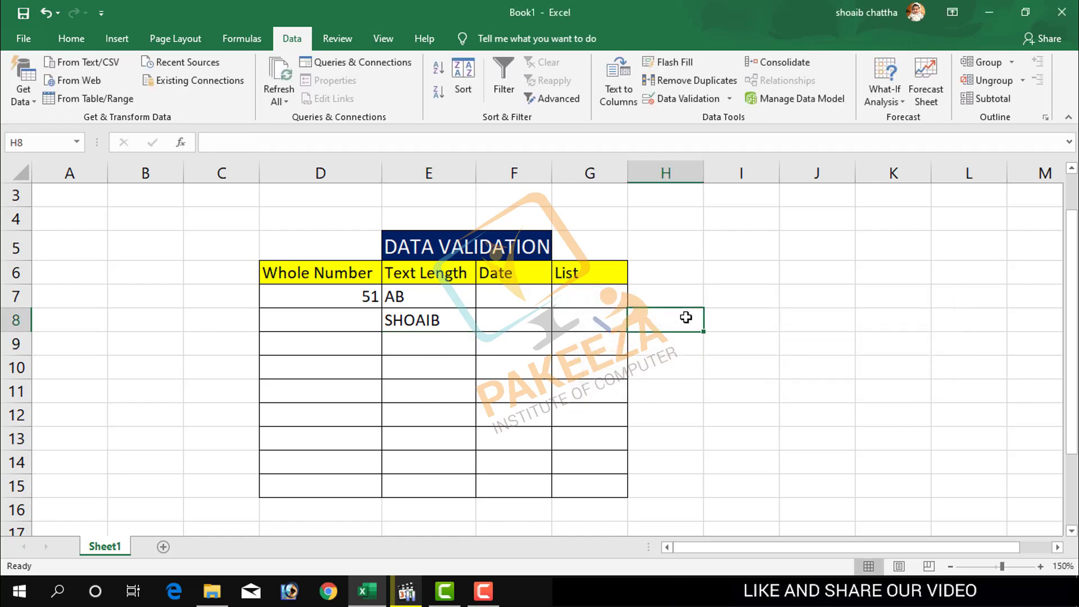
- Start a data validation rule on cells F6:F15 of the Date column that allows Date
{"action": "left_click", "coordinate": [509, 279]}
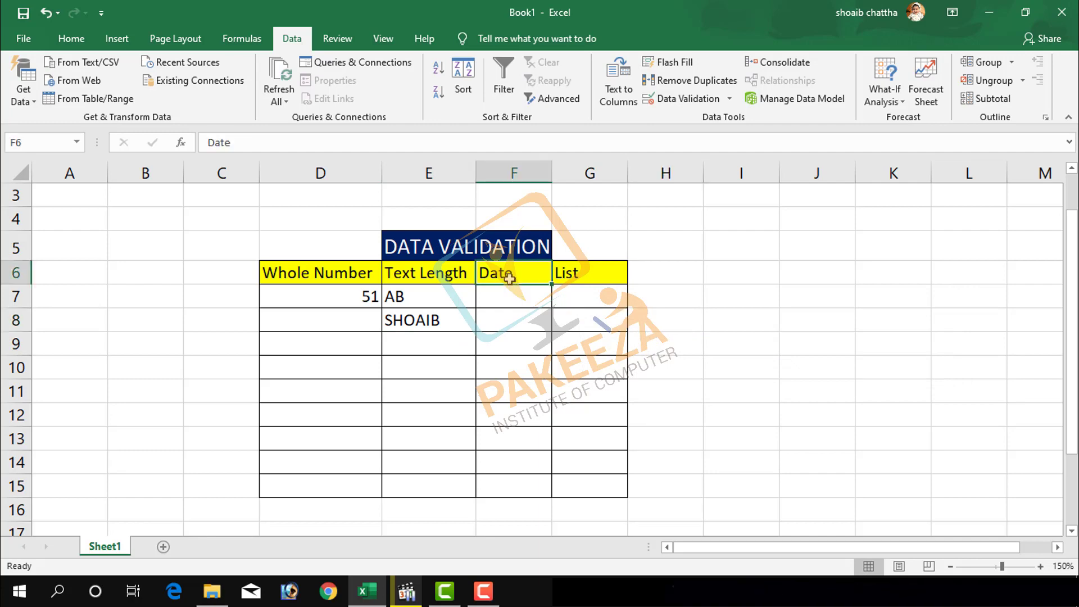
{"action": "key", "text": "shift+Down"}
{"action": "key", "text": "shift+Down"}
{"action": "key", "text": "shift+Down"}
{"action": "key", "text": "shift+Down"}
{"action": "key", "text": "shift+Down"}
{"action": "key", "text": "shift+Down"}
{"action": "key", "text": "shift+Down"}
{"action": "key", "text": "shift+Down"}
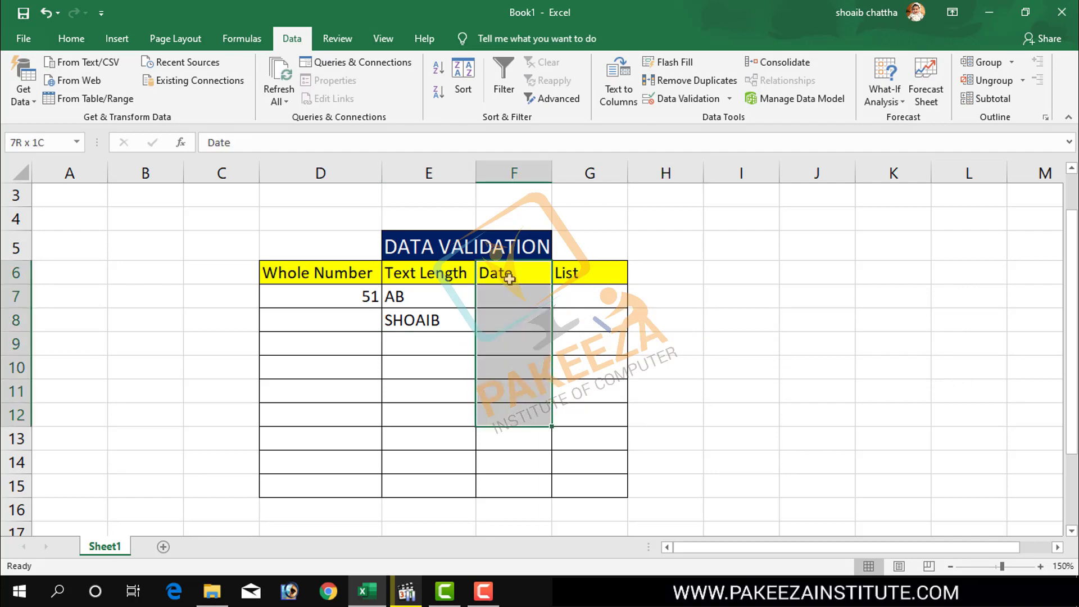
{"action": "key", "text": "shift+Down"}
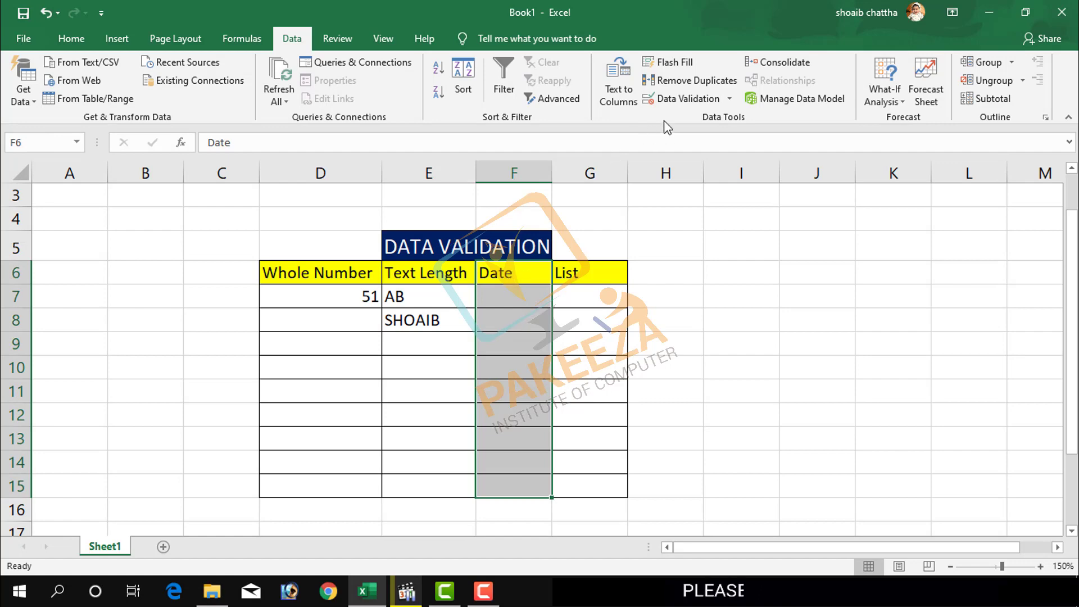
{"action": "left_click", "coordinate": [682, 101]}
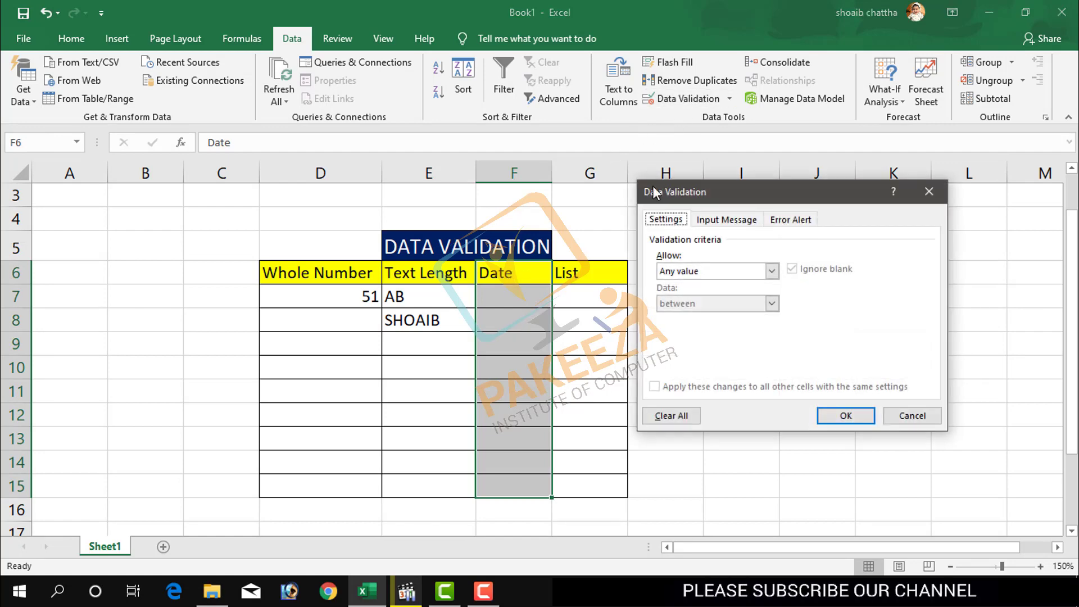
{"action": "left_click", "coordinate": [697, 272]}
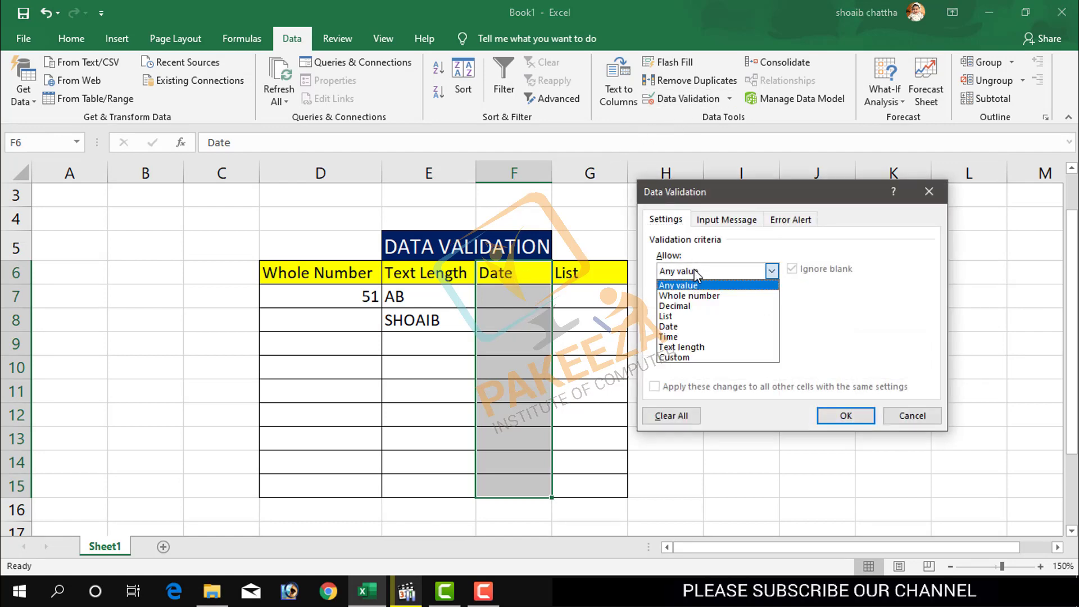
{"action": "left_click", "coordinate": [669, 327]}
- Limit the Date column's rule to dates between 1-2-2019 and 1-2-2020, and apply it
{"action": "left_click", "coordinate": [669, 335]}
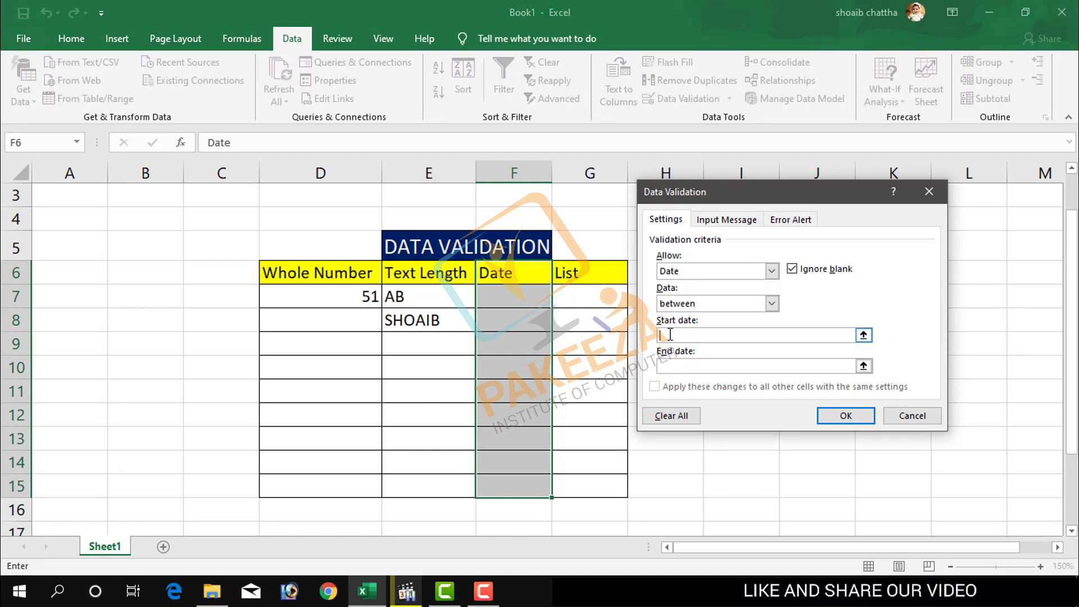
{"action": "type", "text": "1-"}
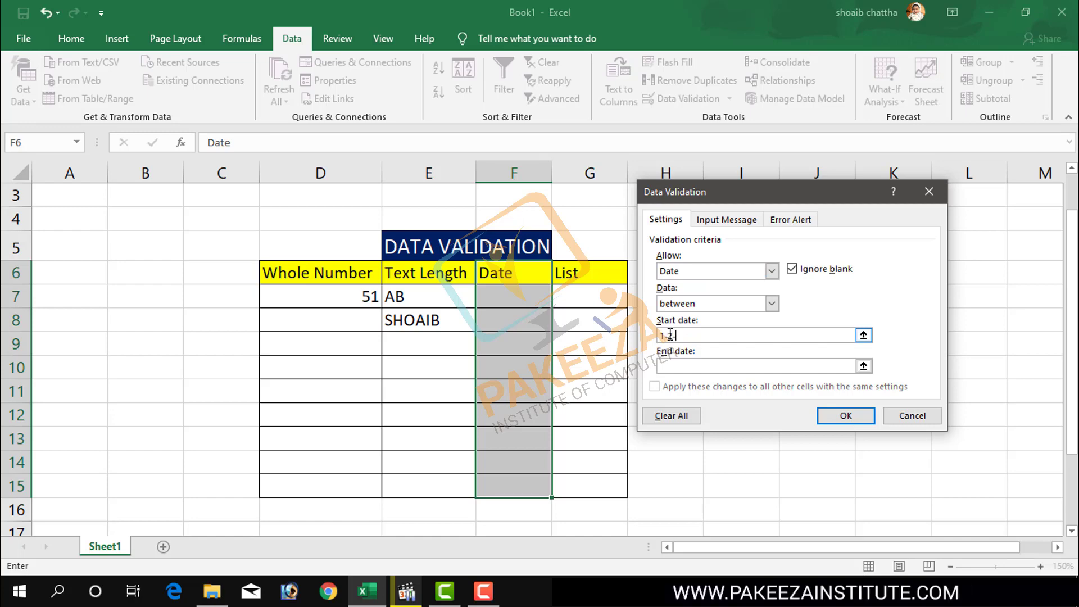
{"action": "type", "text": "2-2019"}
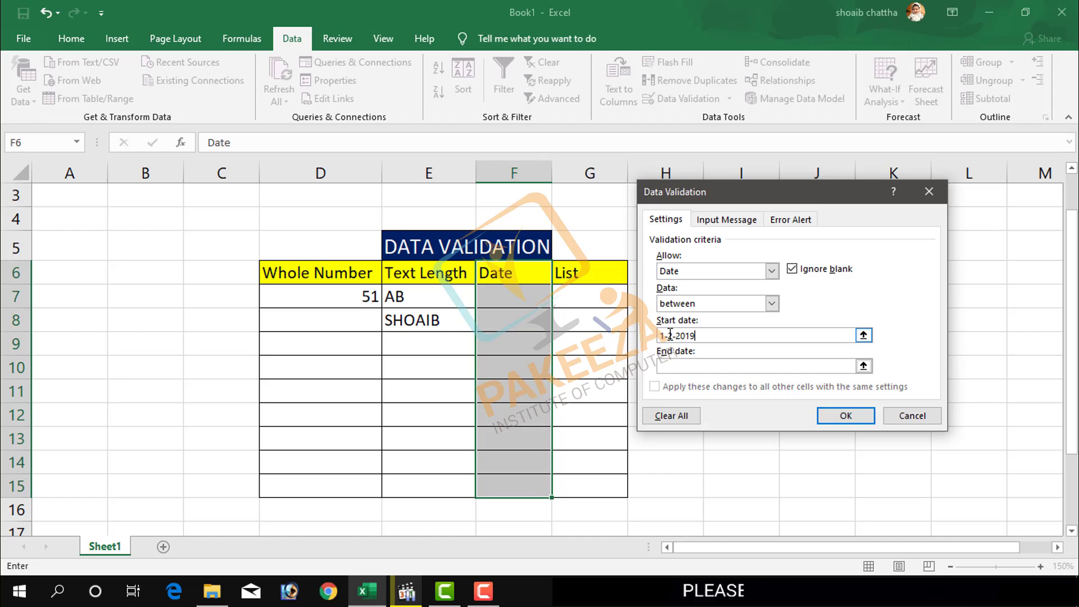
{"action": "left_click", "coordinate": [693, 362]}
{"action": "type", "text": "1-"}
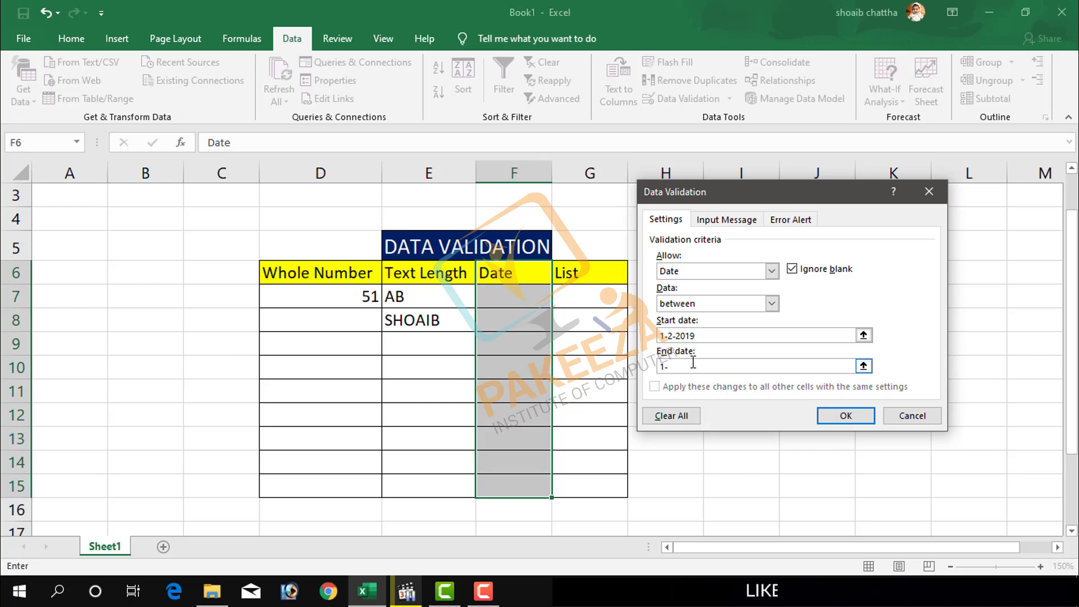
{"action": "type", "text": "2-2020"}
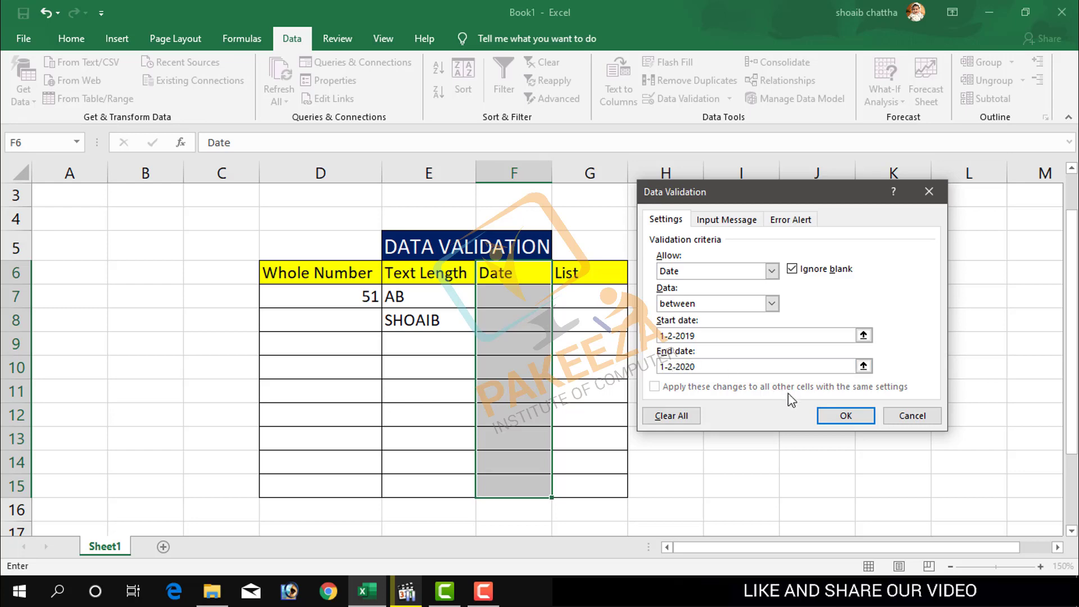
{"action": "left_click", "coordinate": [840, 415]}
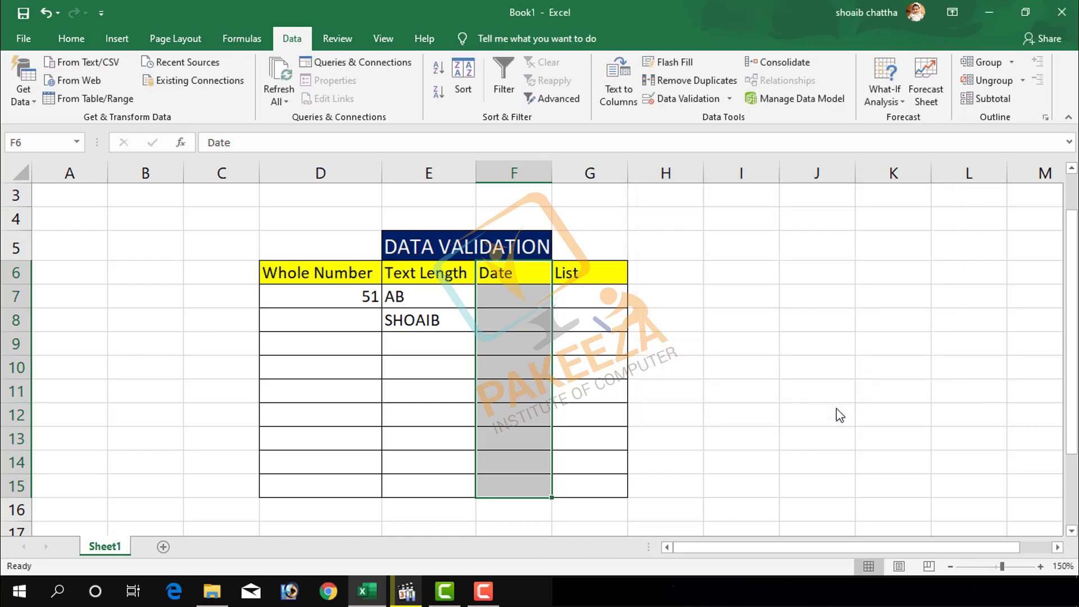
- Test the date rule's lower limit by trying to enter 1-1-2018 in cell F7, and cancel the entry
{"action": "left_click", "coordinate": [509, 304]}
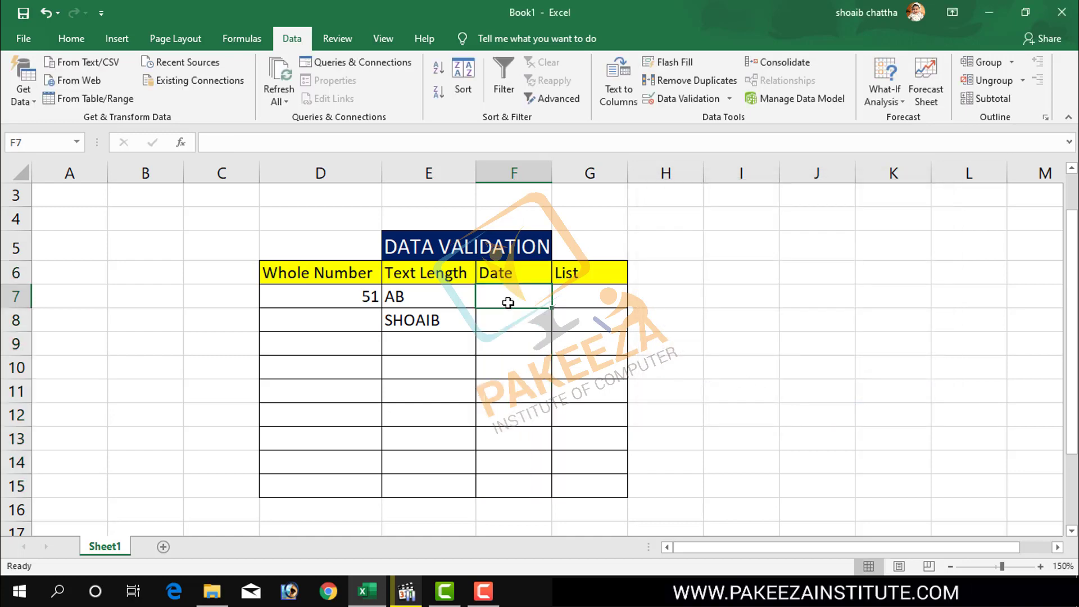
{"action": "type", "text": "1-"}
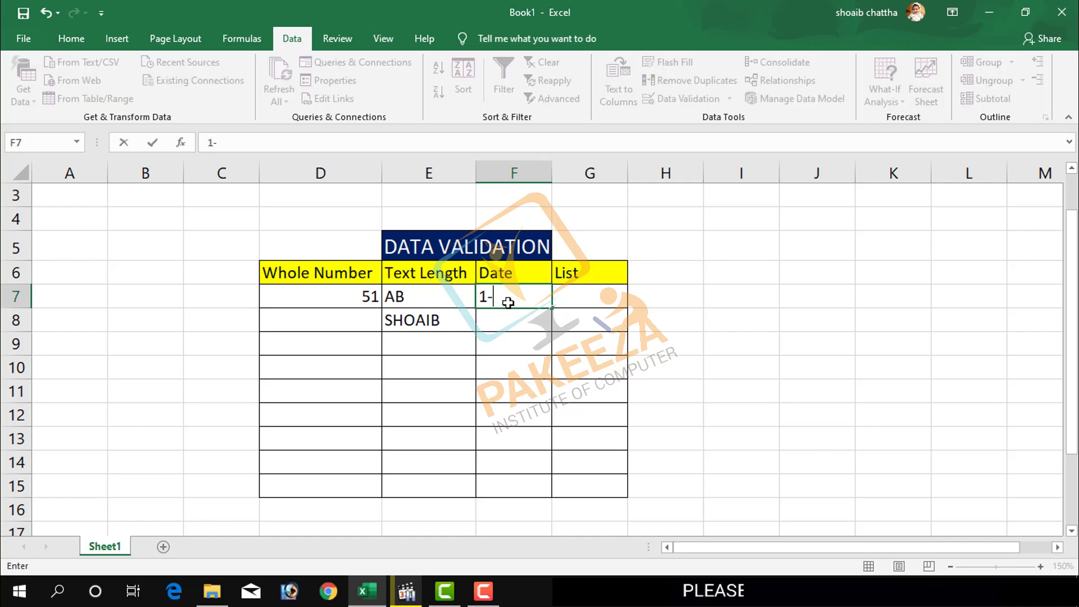
{"action": "type", "text": "1-20"}
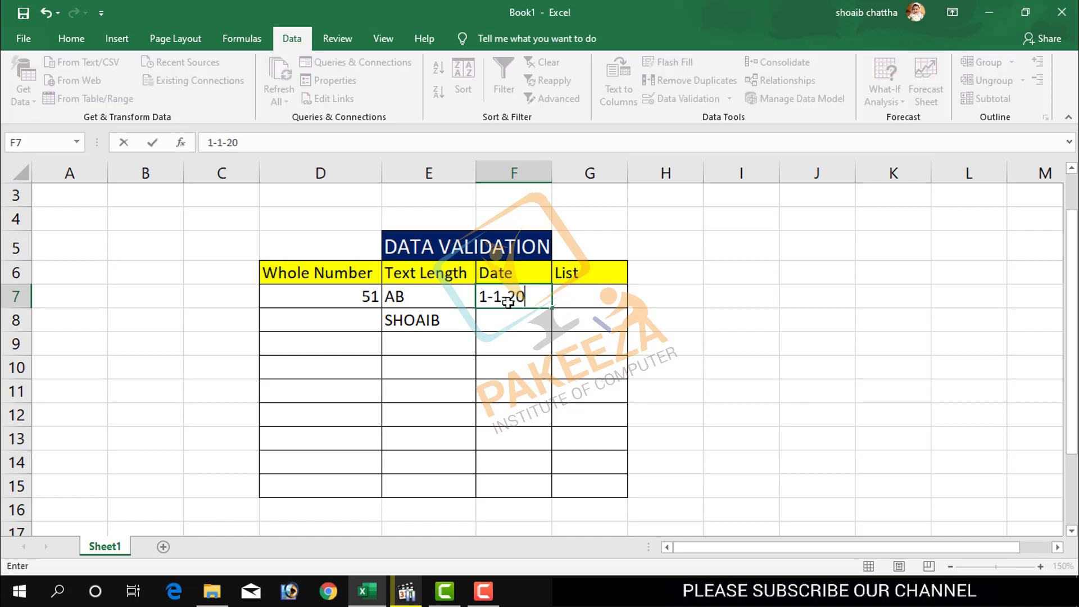
{"action": "type", "text": "18"}
{"action": "key", "text": "Return"}
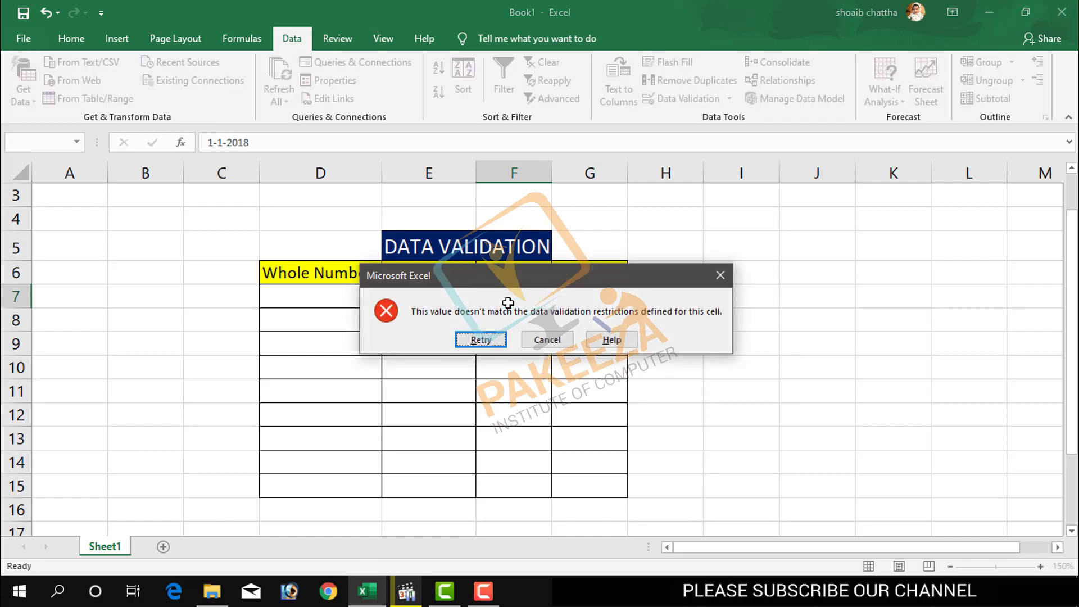
{"action": "left_click_drag", "start_coordinate": [457, 275], "coordinate": [667, 324]}
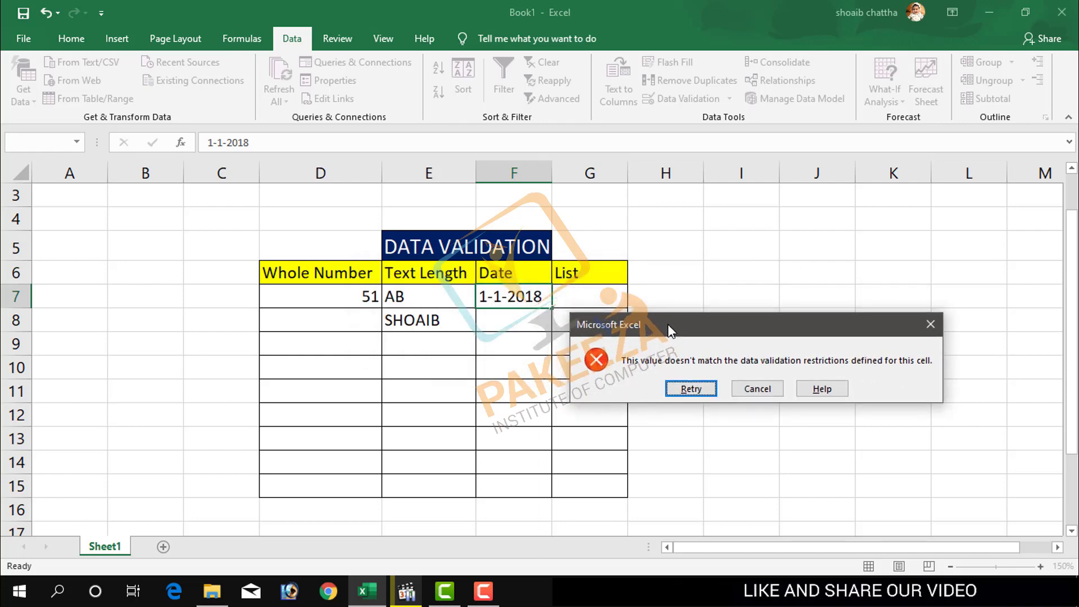
{"action": "left_click", "coordinate": [753, 391]}
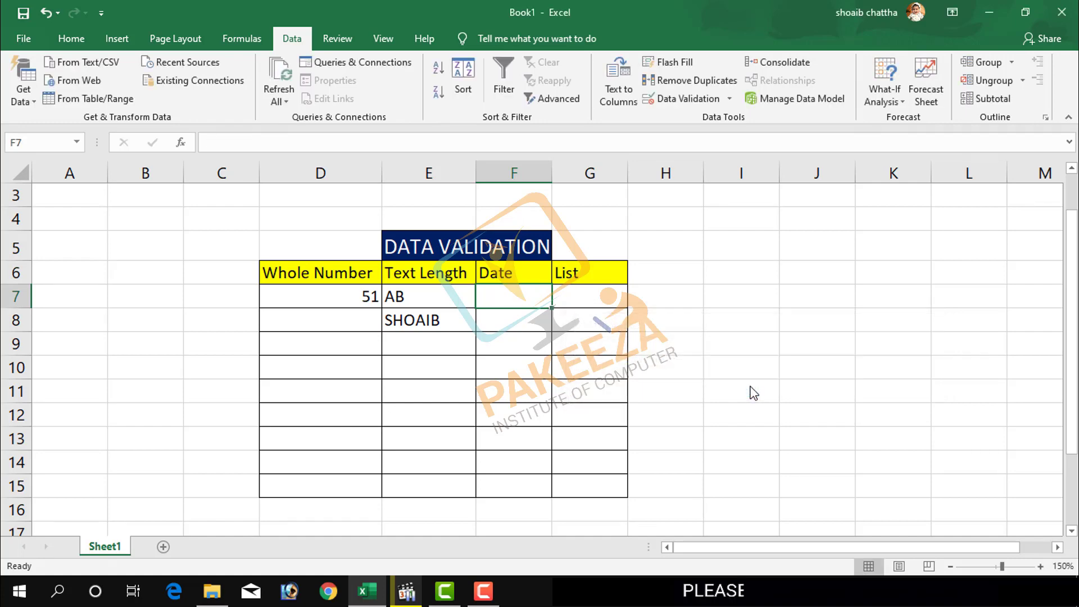
- Start a data validation rule on cells G6:G15 of the List column that allows List, without extending existing validation settings
{"action": "left_click", "coordinate": [569, 275]}
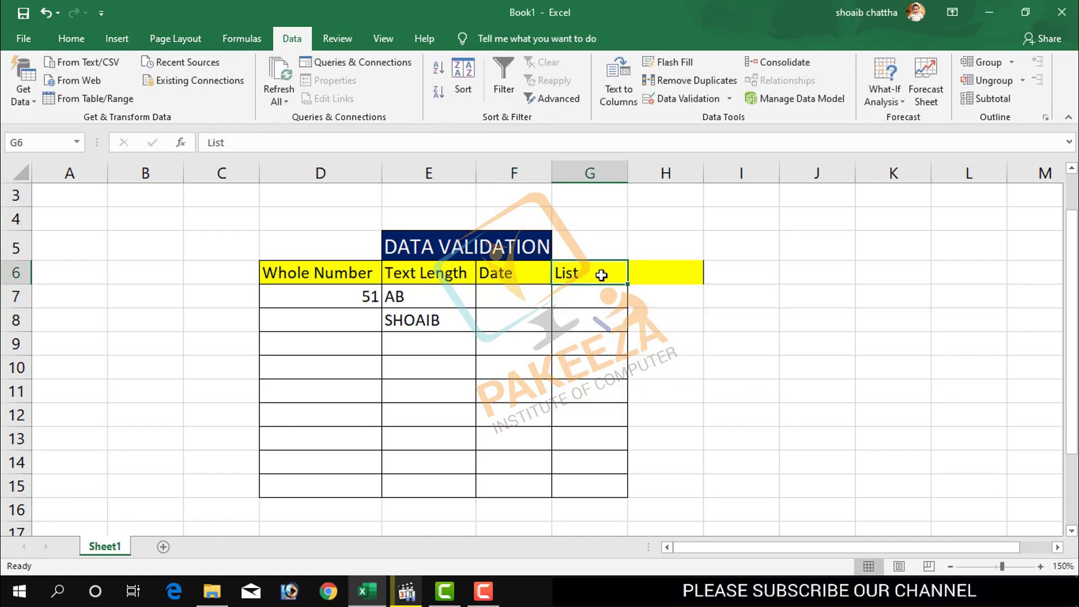
{"action": "left_click_drag", "start_coordinate": [602, 275], "coordinate": [602, 486]}
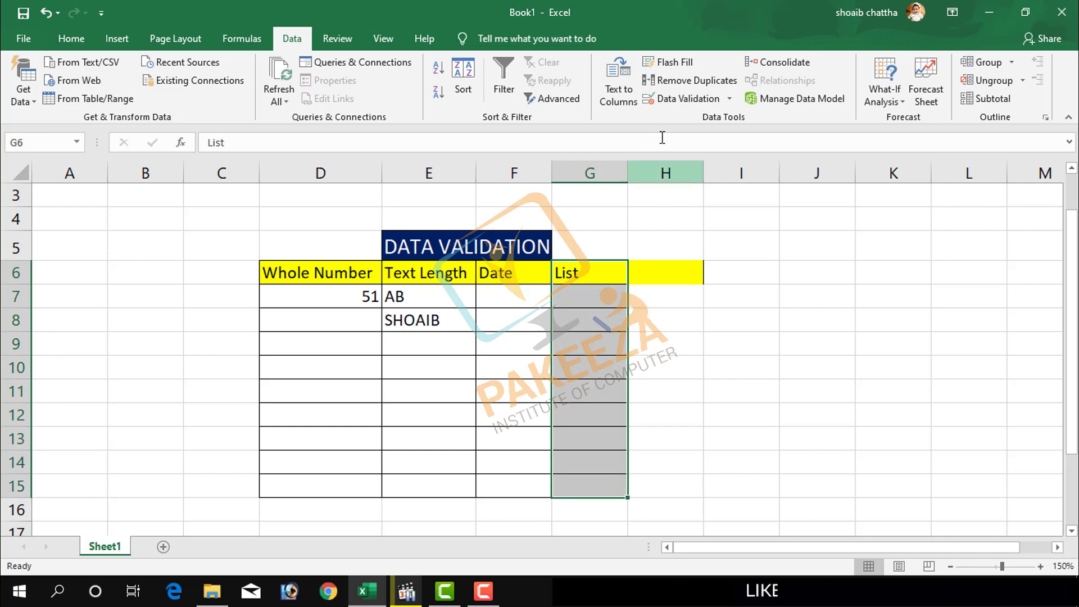
{"action": "left_click", "coordinate": [686, 100]}
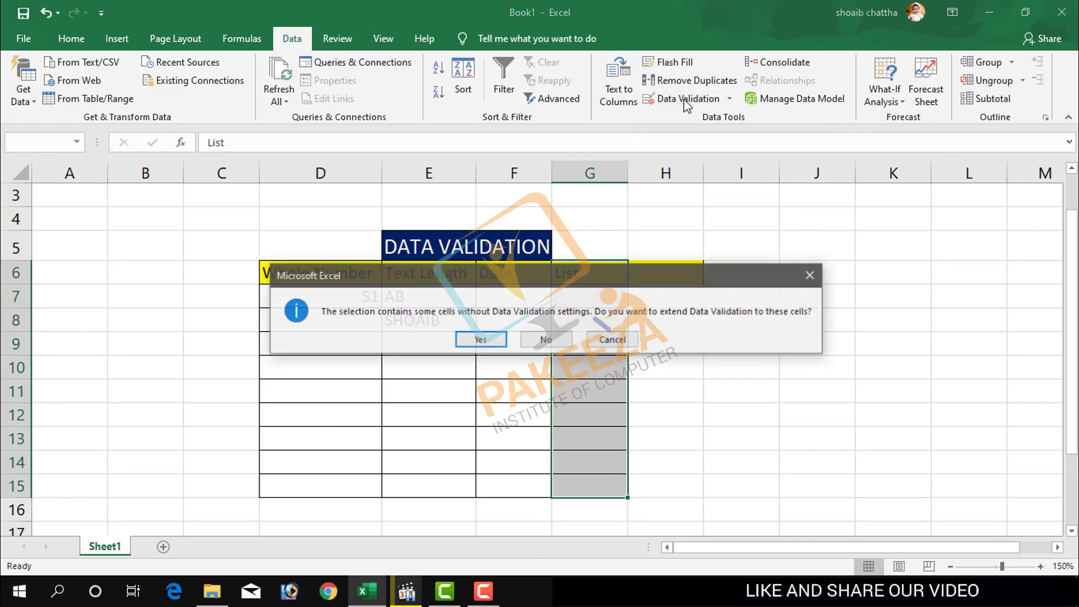
{"action": "left_click", "coordinate": [546, 339]}
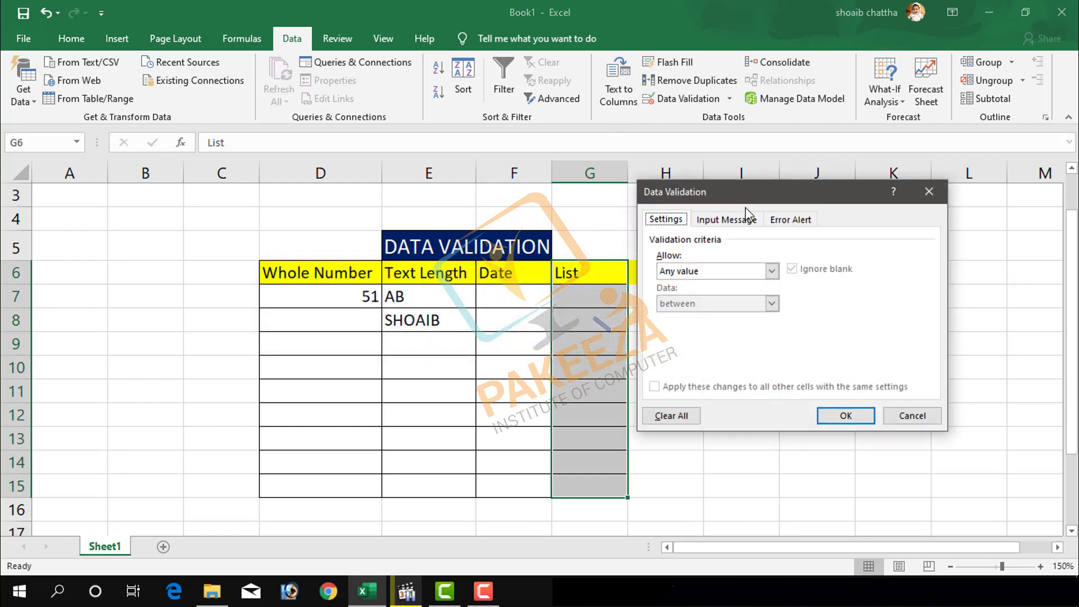
{"action": "left_click", "coordinate": [698, 271]}
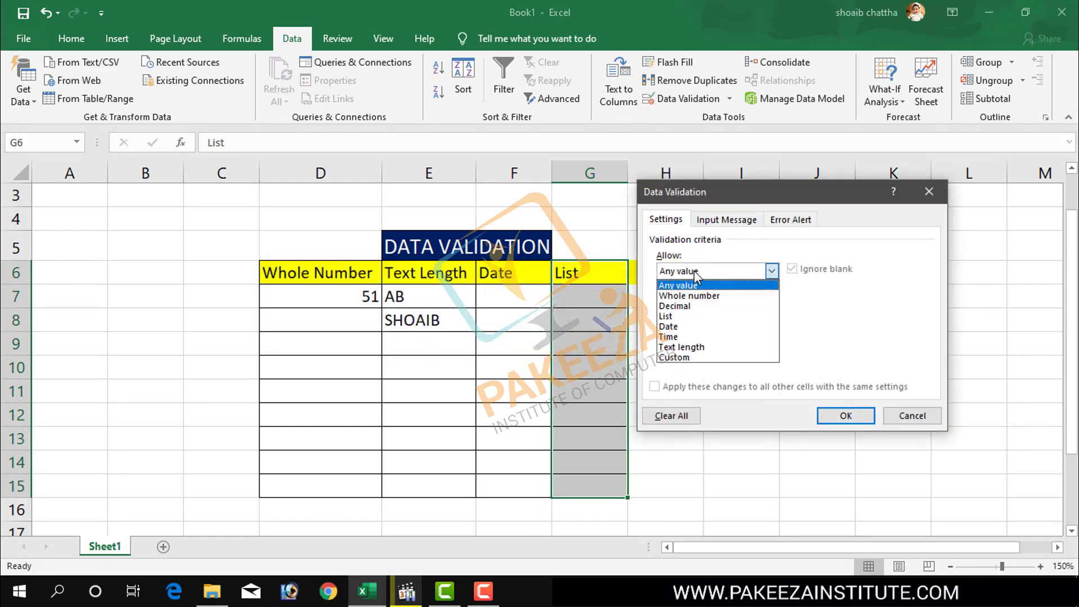
{"action": "left_click", "coordinate": [670, 317]}
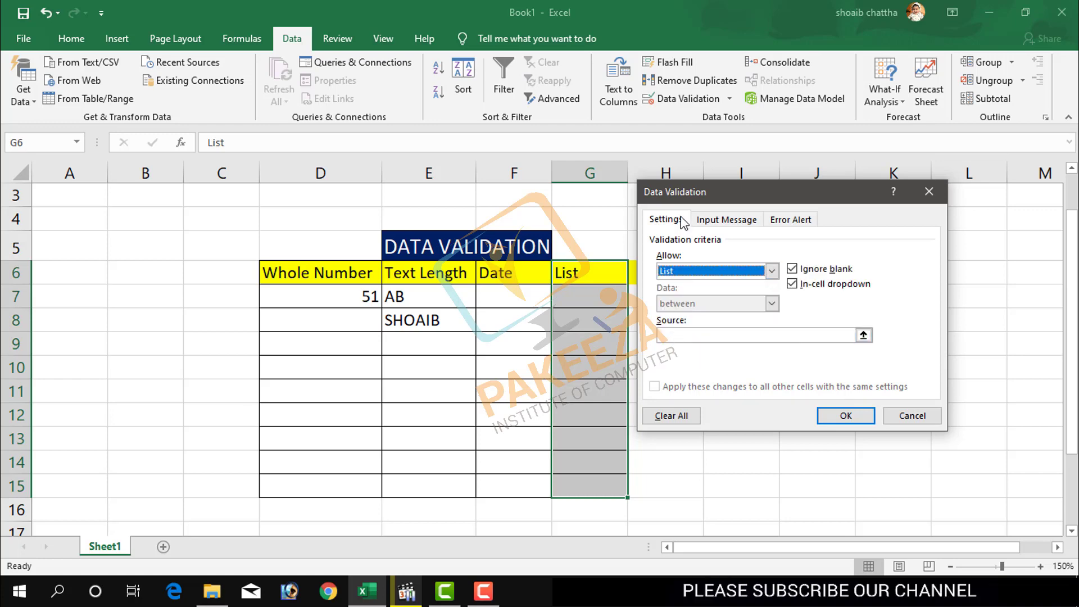
- Enter two first names and PAKKEZA, separated by commas, as the List rule's source, and apply the rule
{"action": "left_click_drag", "start_coordinate": [685, 197], "coordinate": [721, 235]}
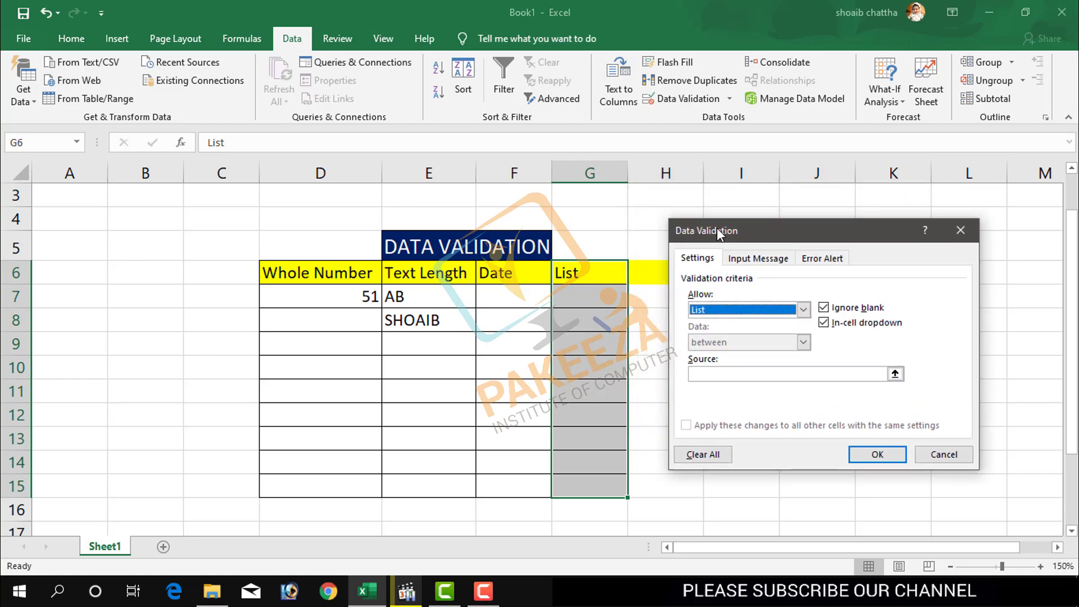
{"action": "left_click", "coordinate": [725, 374]}
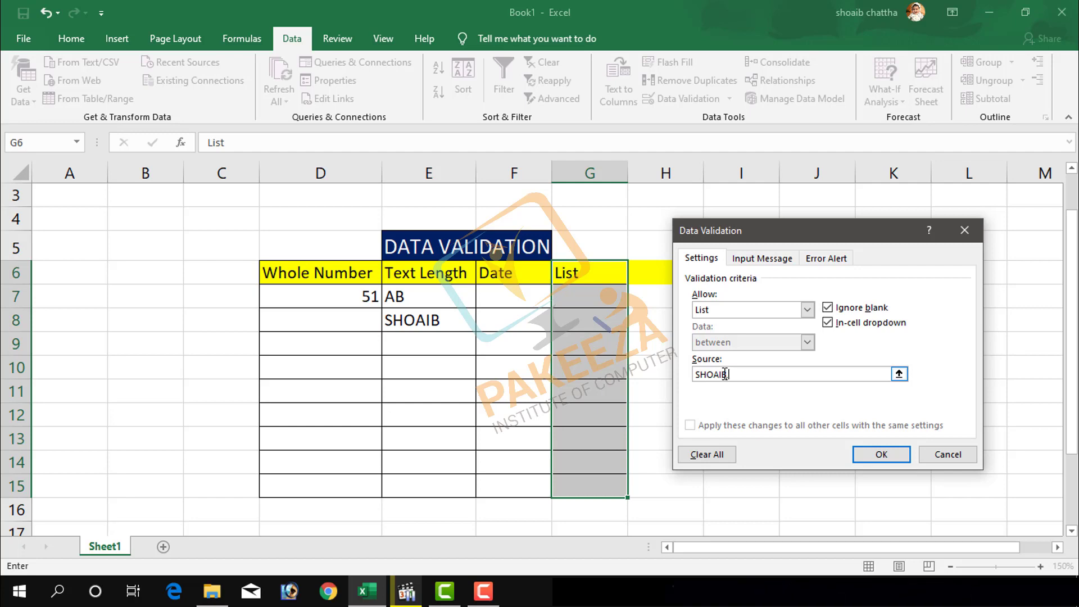
{"action": "type", "text": "SHOAIB,AHMA"}
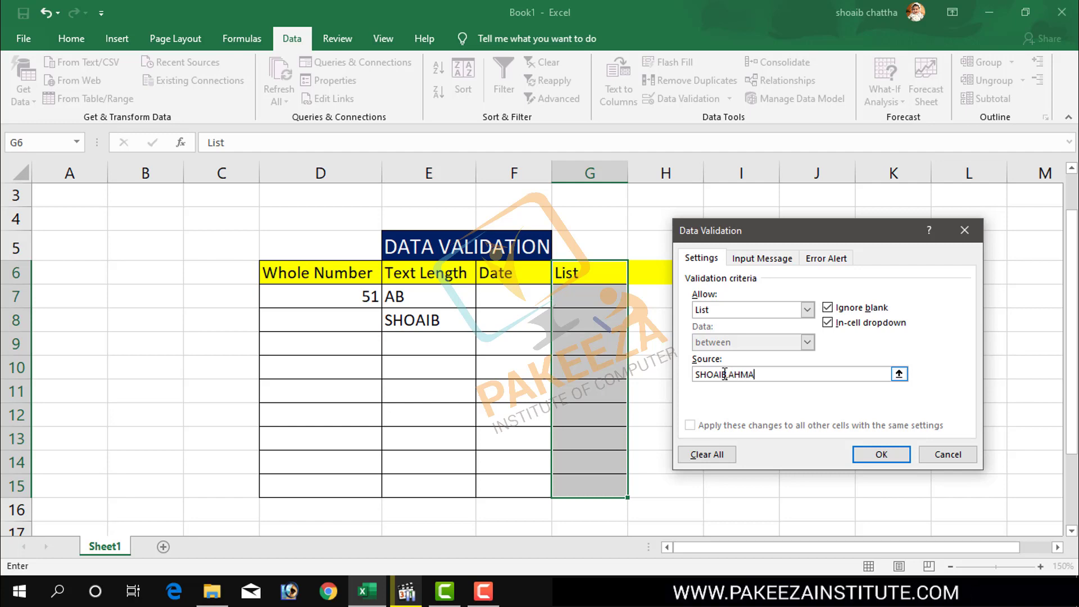
{"action": "type", "text": "D,PAKKEZA,"}
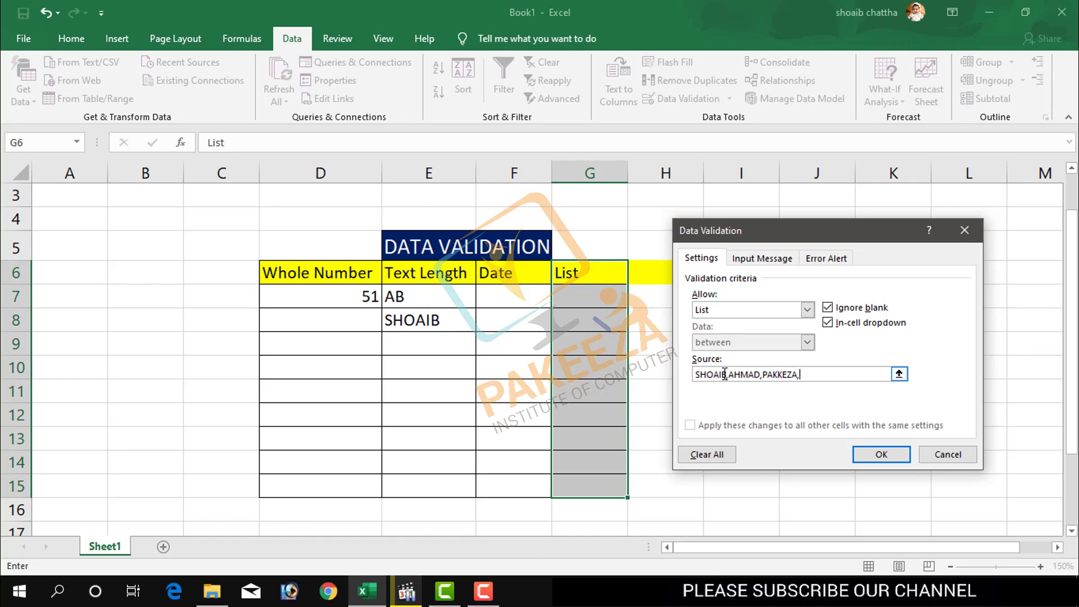
{"action": "left_click", "coordinate": [877, 453]}
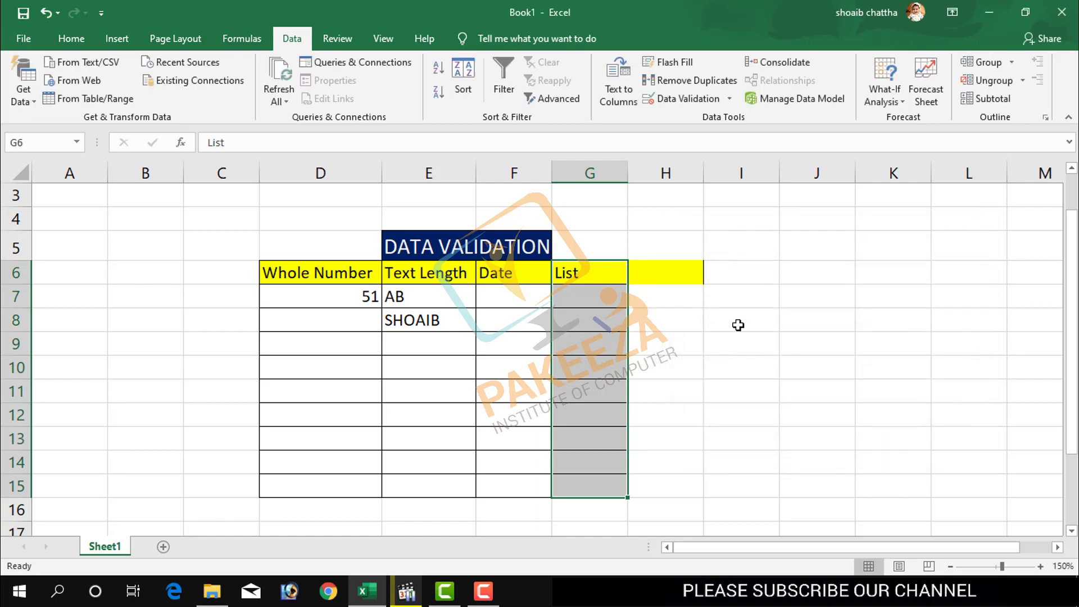
- Test the list rule by choosing the first entry of the dropdown list in cell G8
{"action": "left_click", "coordinate": [655, 318]}
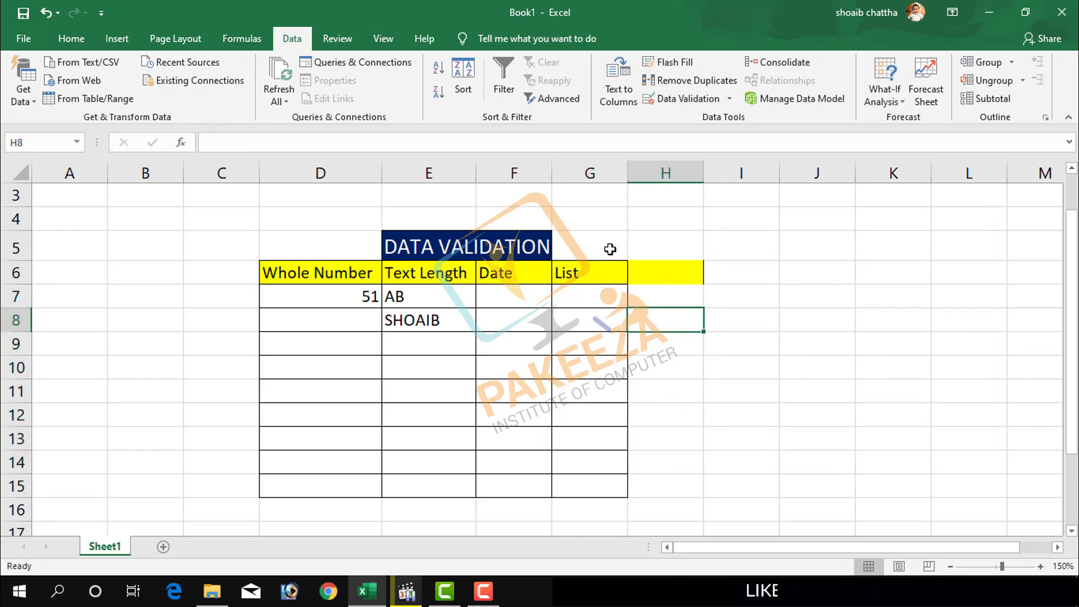
{"action": "left_click", "coordinate": [598, 277]}
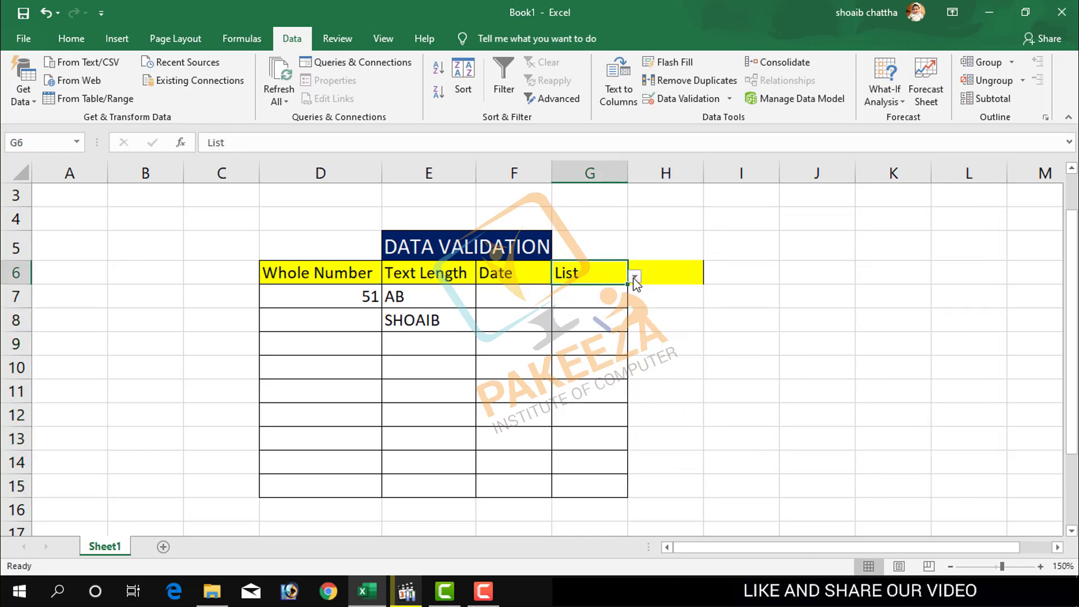
{"action": "left_click", "coordinate": [586, 322]}
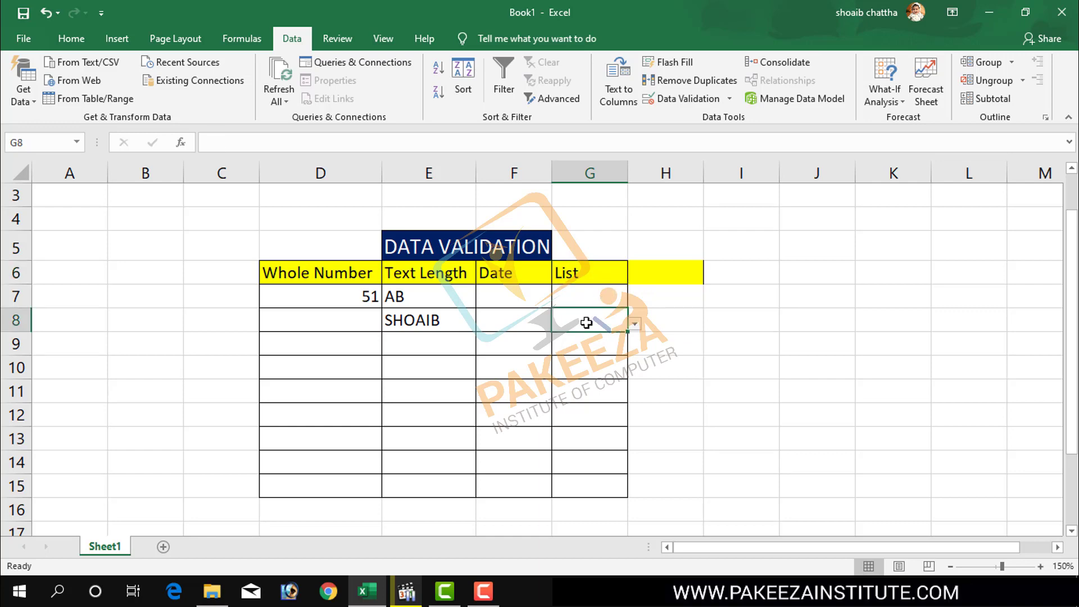
{"action": "left_click", "coordinate": [635, 322]}
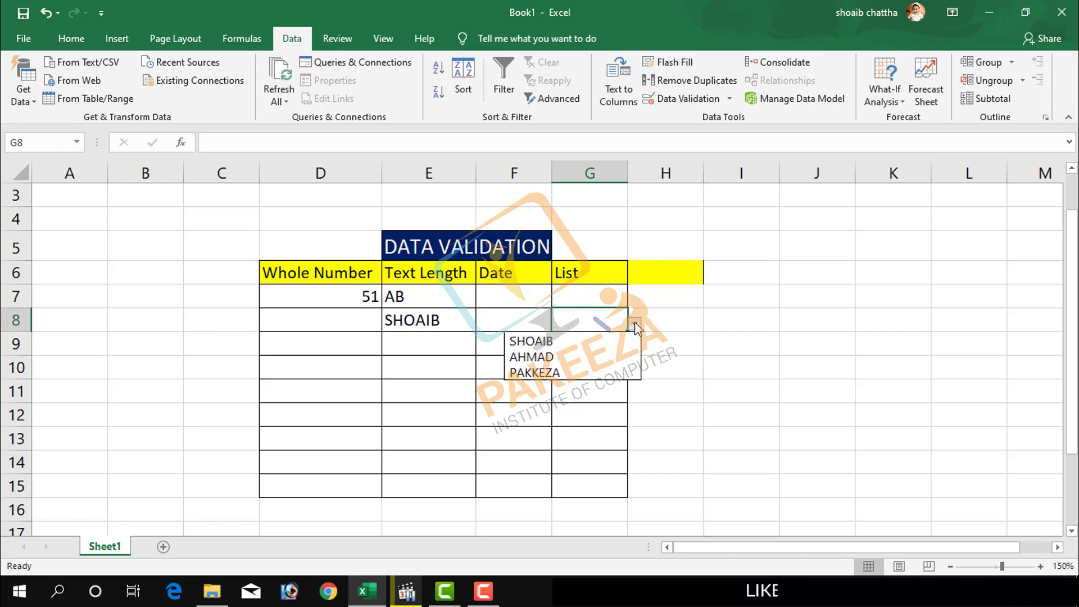
{"action": "left_click", "coordinate": [570, 344]}
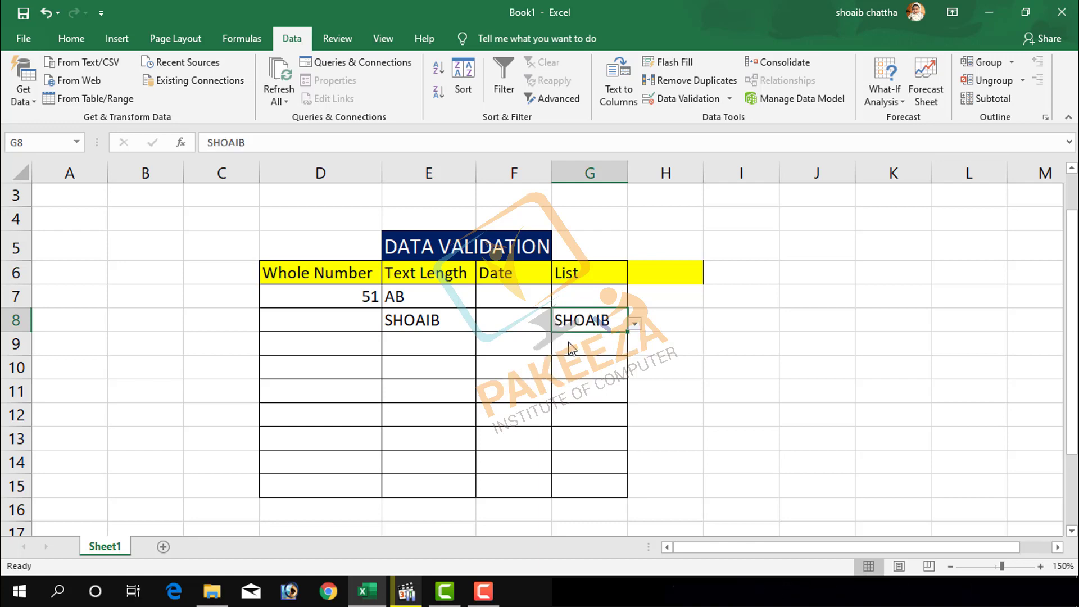
- Choose the second entry of the dropdown list in cell G9
{"action": "left_click", "coordinate": [578, 347]}
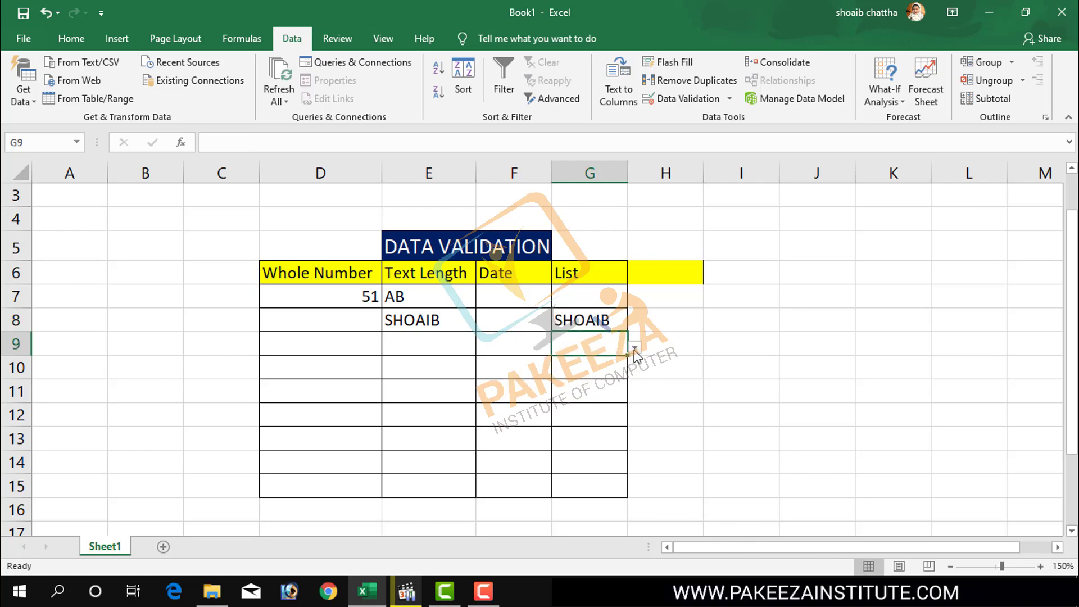
{"action": "left_click", "coordinate": [634, 349]}
{"action": "left_click", "coordinate": [565, 386]}
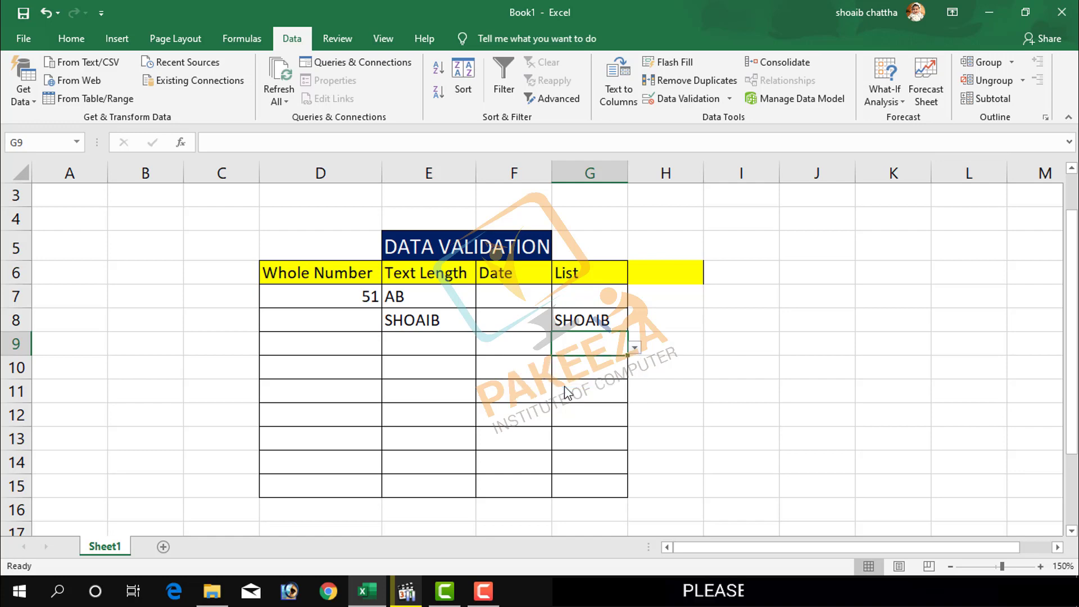
- Undo the two dropdown selections made in cells G8 and G9
{"action": "left_click", "coordinate": [659, 371]}
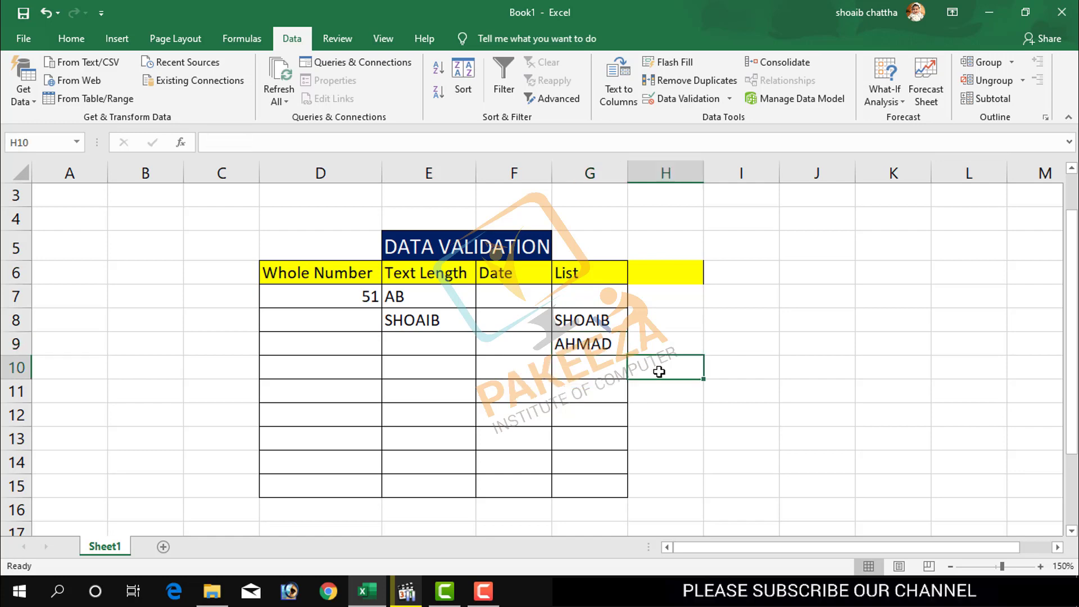
{"action": "key", "text": "ctrl+z"}
{"action": "key", "text": "ctrl+z"}
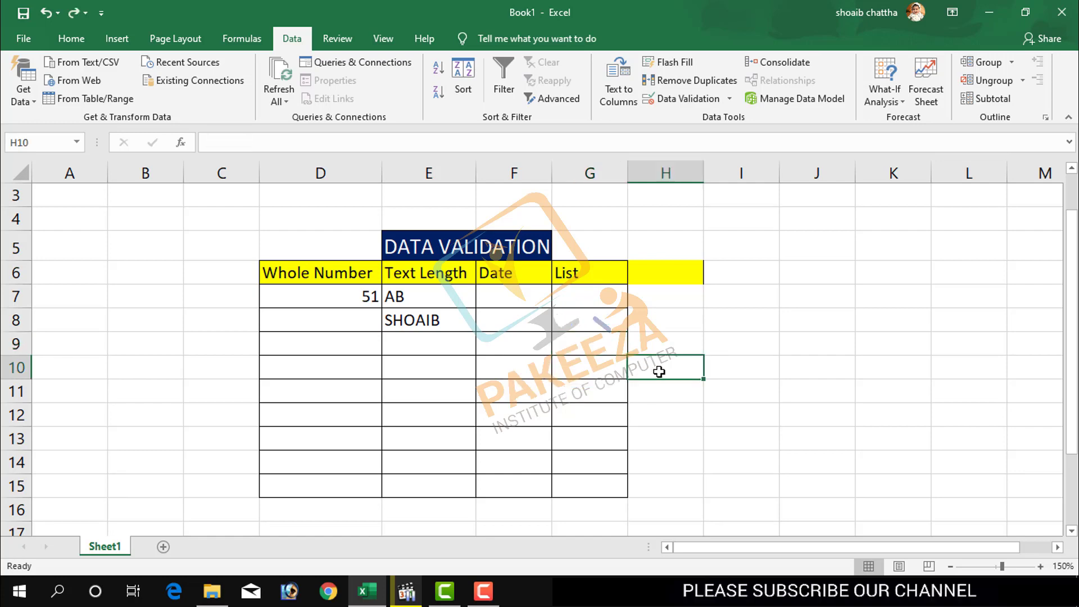
- Enter three personal names, one per cell, in cells I7 to I9 beside the table
{"action": "left_click", "coordinate": [602, 272]}
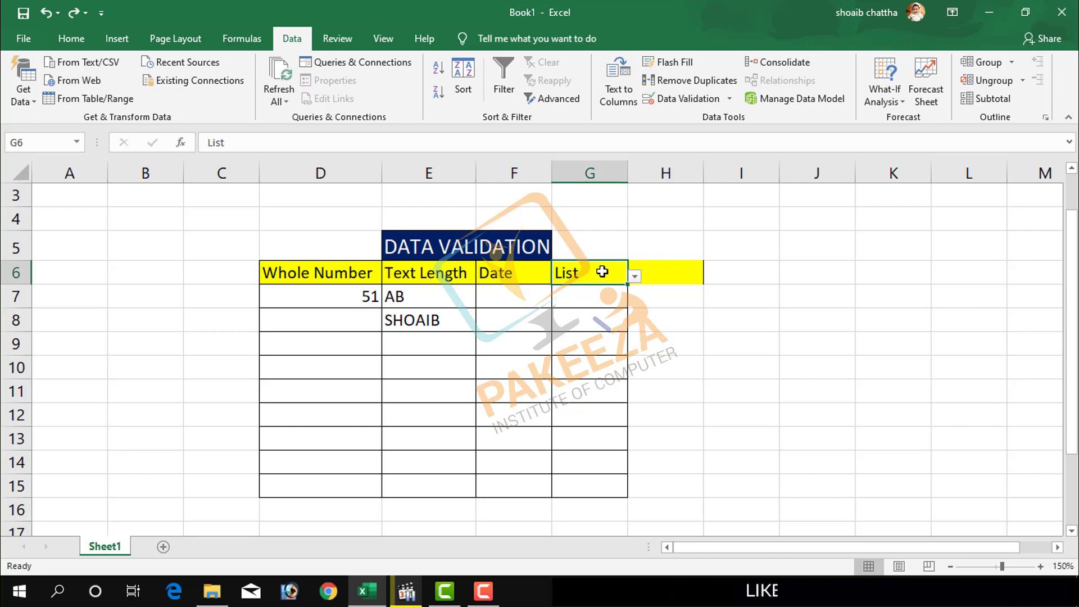
{"action": "left_click", "coordinate": [659, 312]}
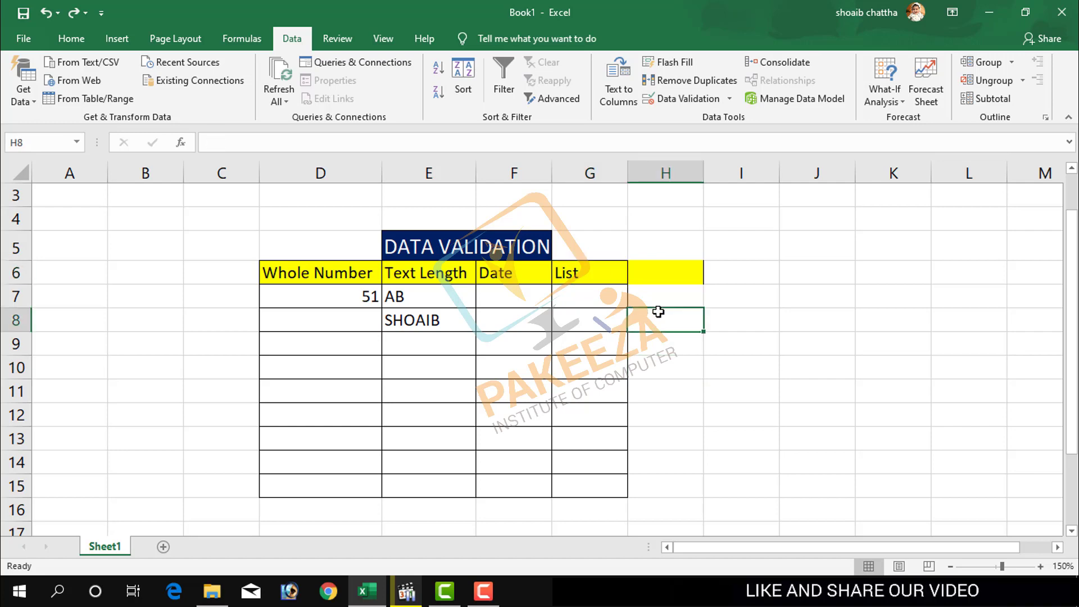
{"action": "left_click", "coordinate": [741, 298]}
{"action": "type", "text": "SHOA"}
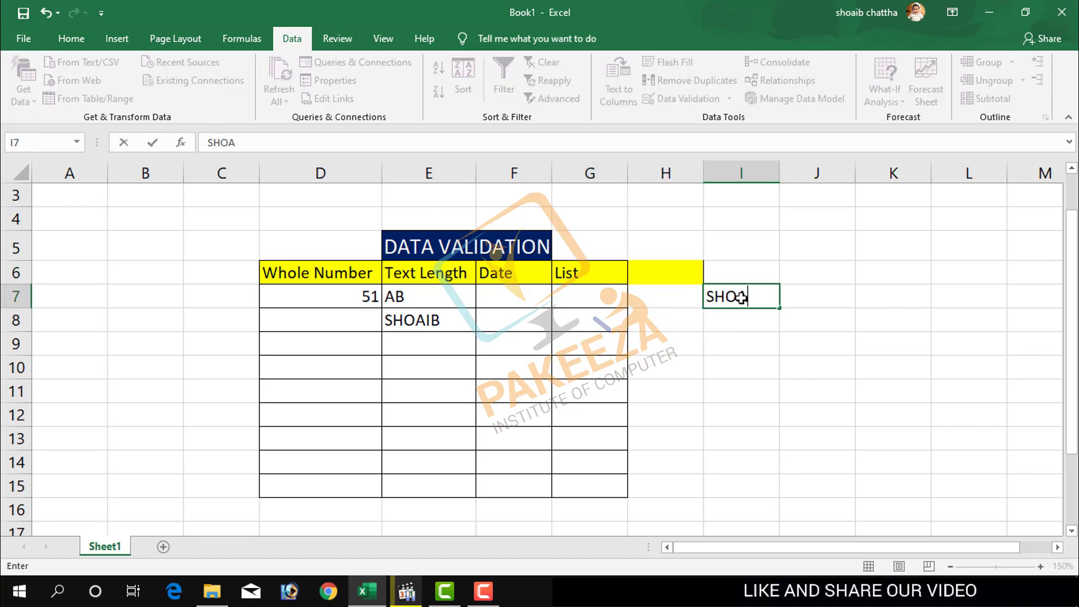
{"action": "type", "text": "IB"}
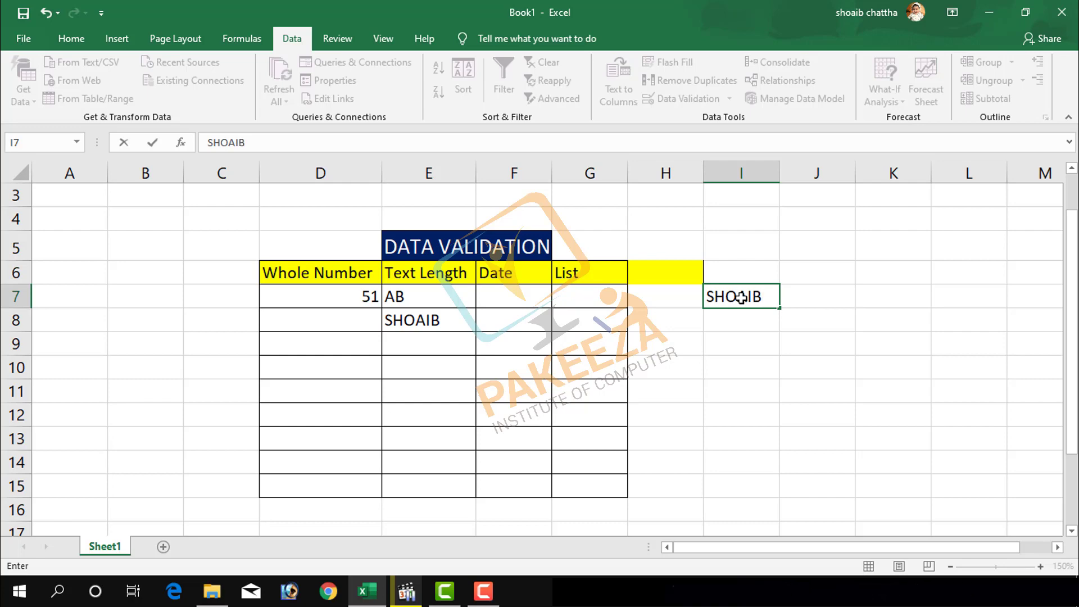
{"action": "key", "text": "Return"}
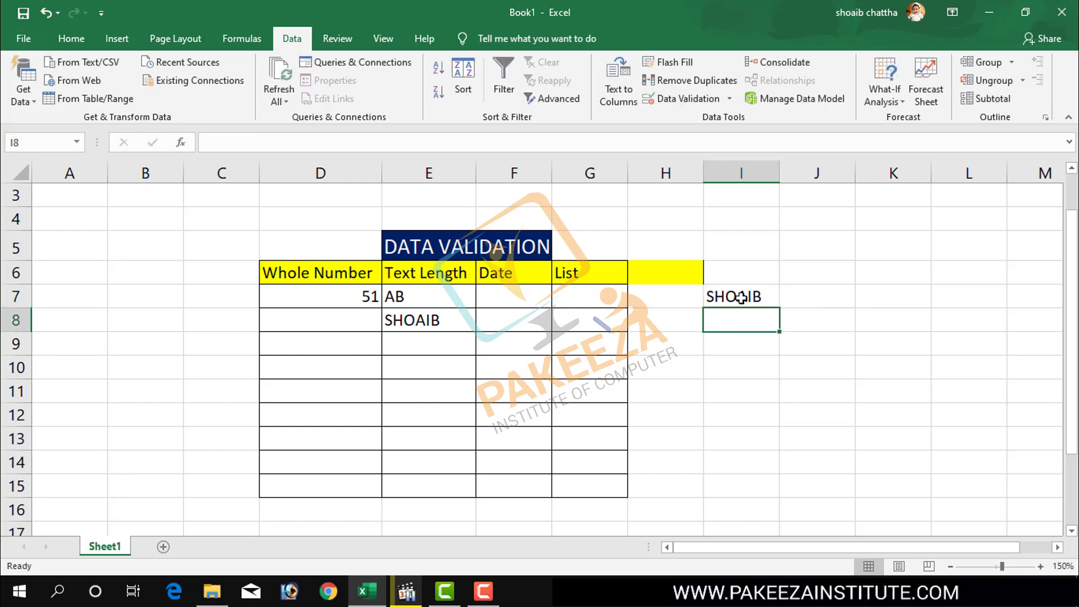
{"action": "type", "text": "AHMAD"}
{"action": "key", "text": "Return"}
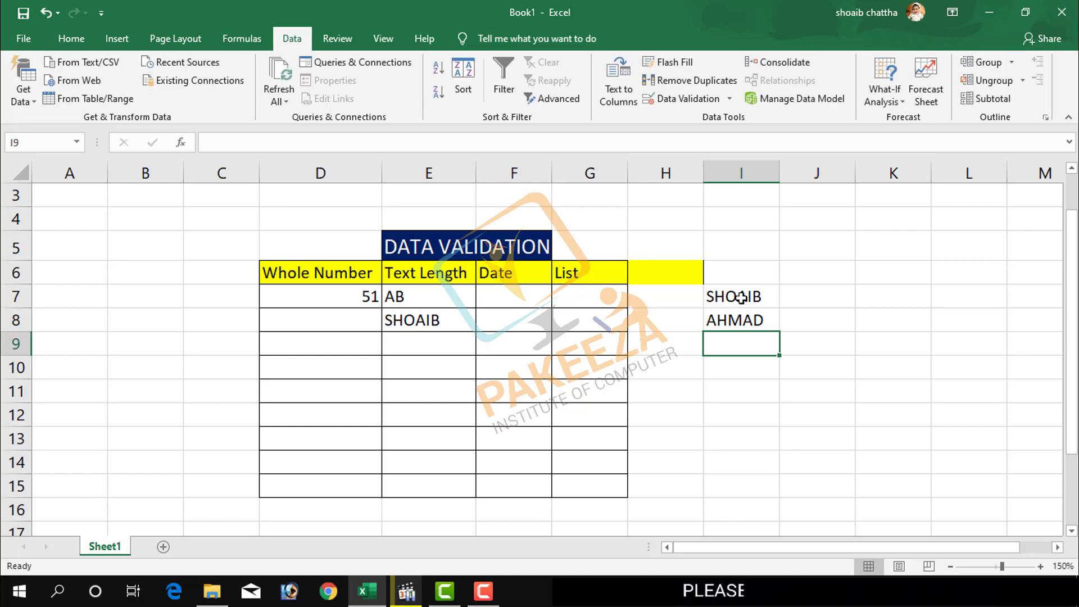
{"action": "type", "text": "CHATTHA"}
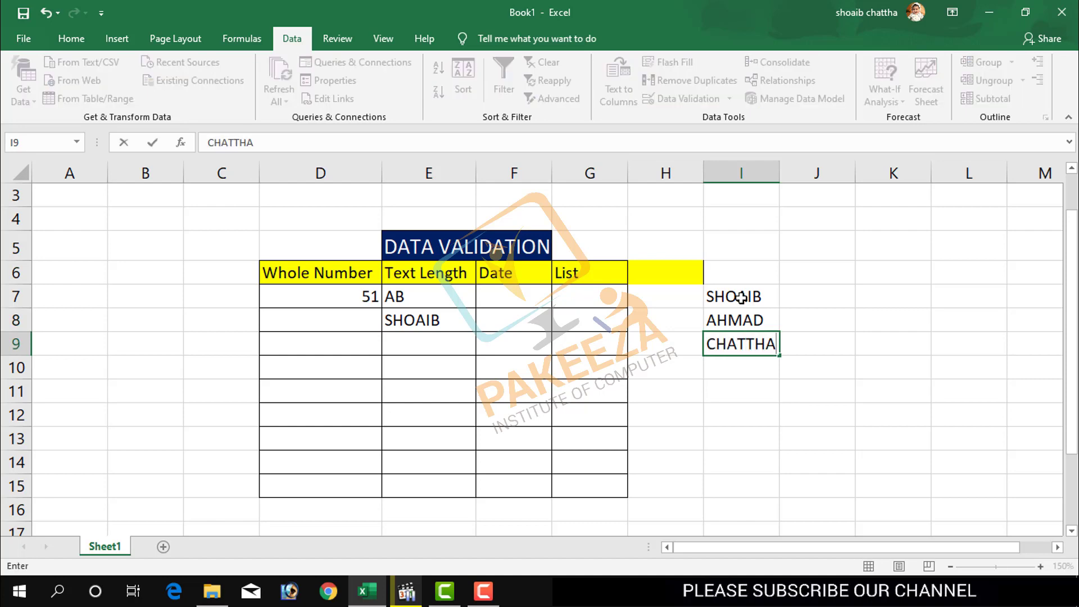
{"action": "key", "text": "Return"}
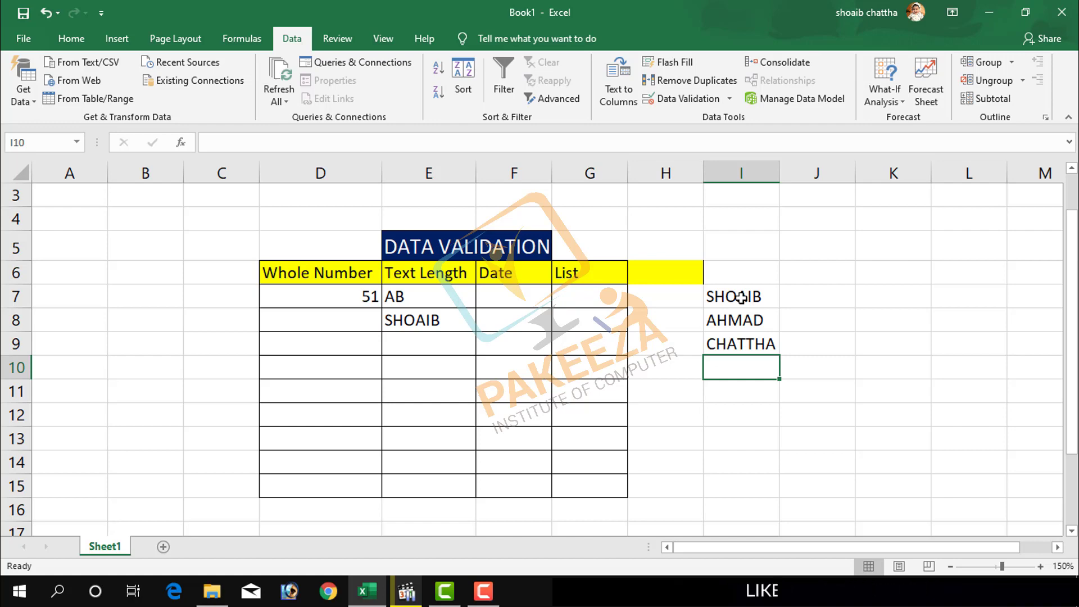
- Add PAKEEZA in cell I10 and INSTITUTE in cell I11 to complete the column of list entries
{"action": "type", "text": "PAKKE"}
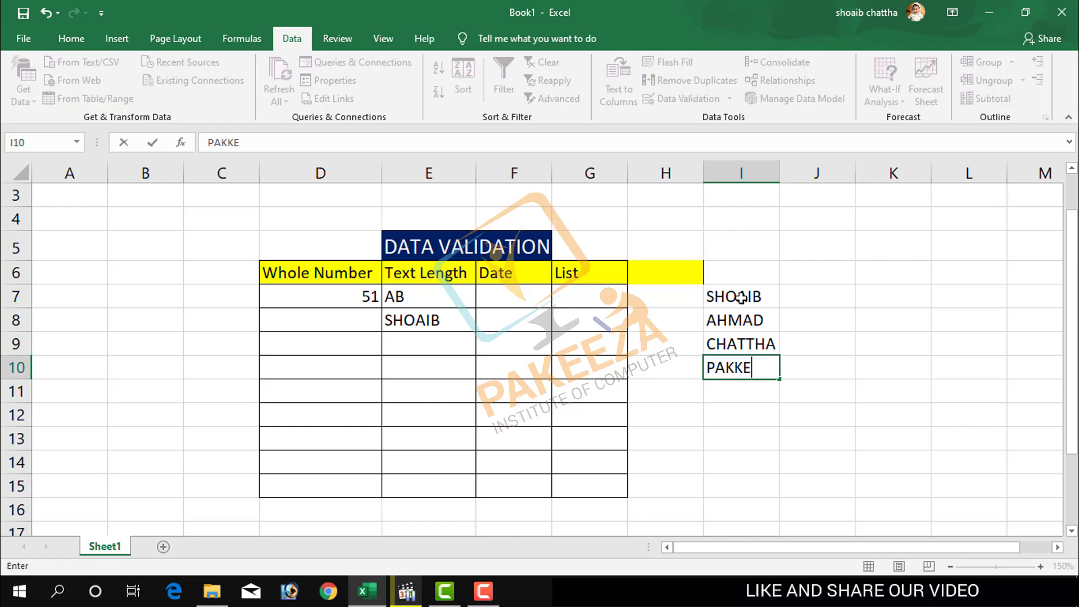
{"action": "key", "text": "BackSpace"}
{"action": "key", "text": "BackSpace"}
{"action": "type", "text": "EE"}
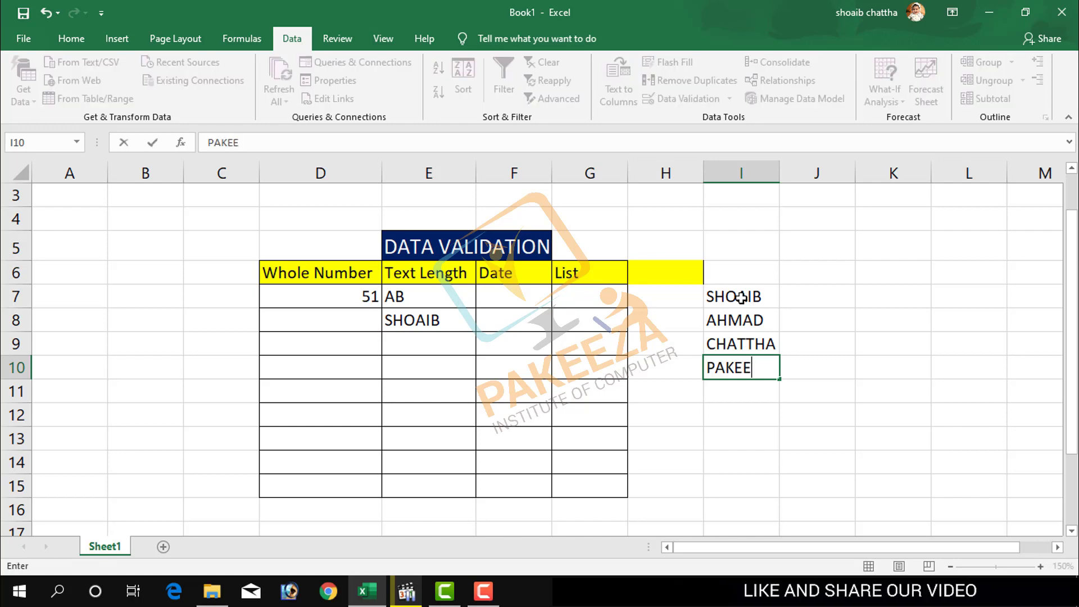
{"action": "type", "text": "ZA"}
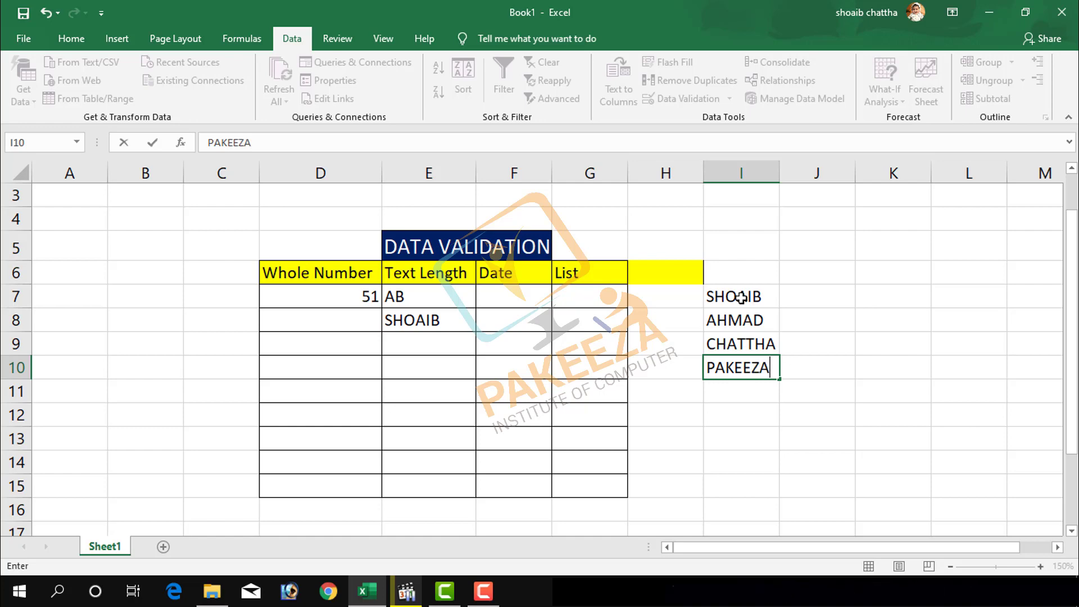
{"action": "key", "text": "Return"}
{"action": "type", "text": "IN"}
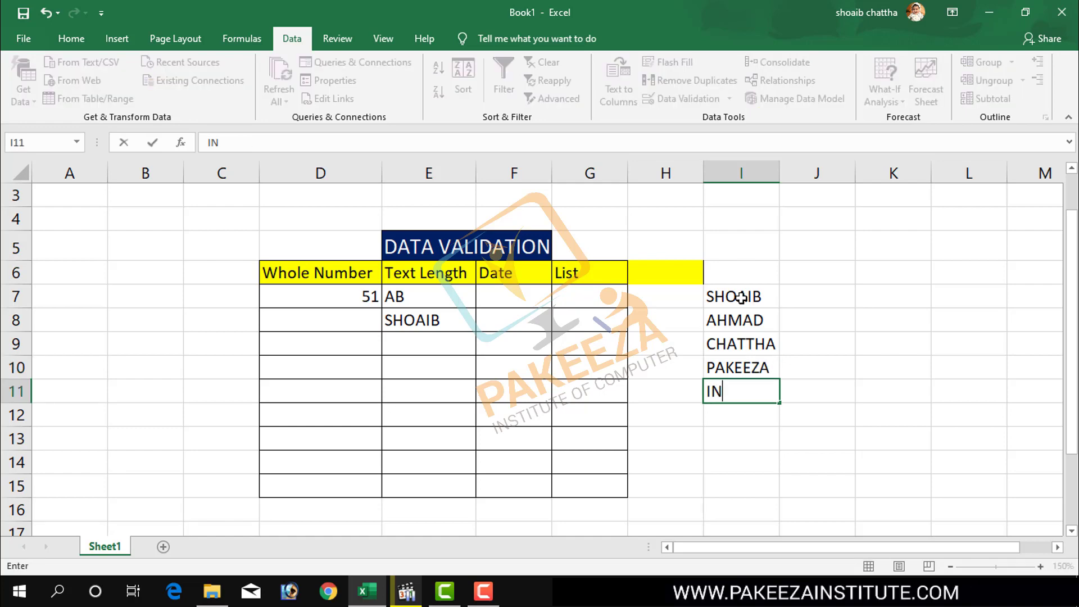
{"action": "type", "text": "STITUTE"}
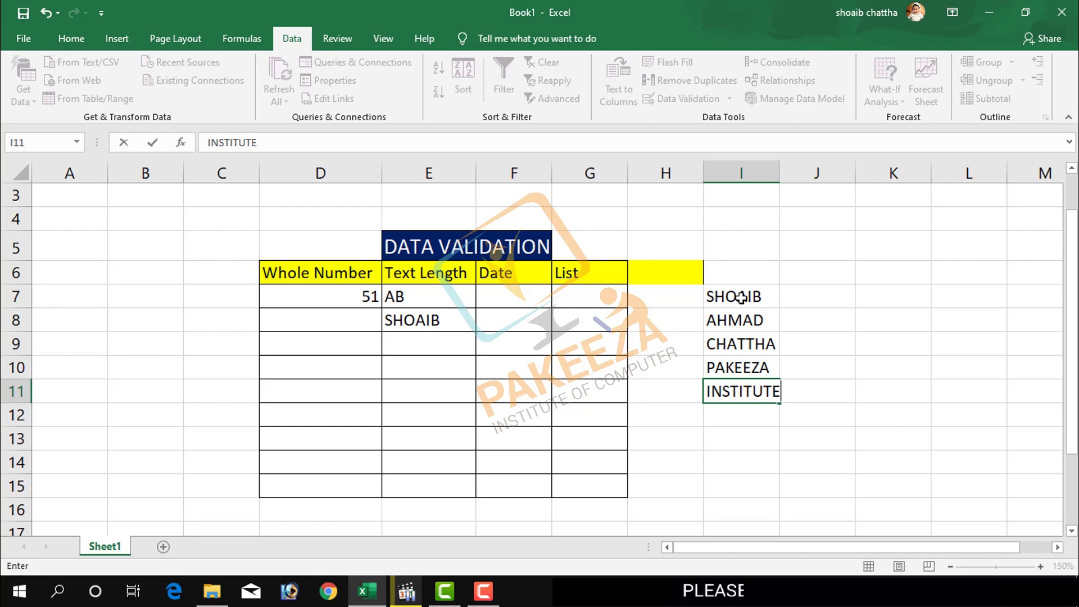
{"action": "left_click", "coordinate": [915, 387]}
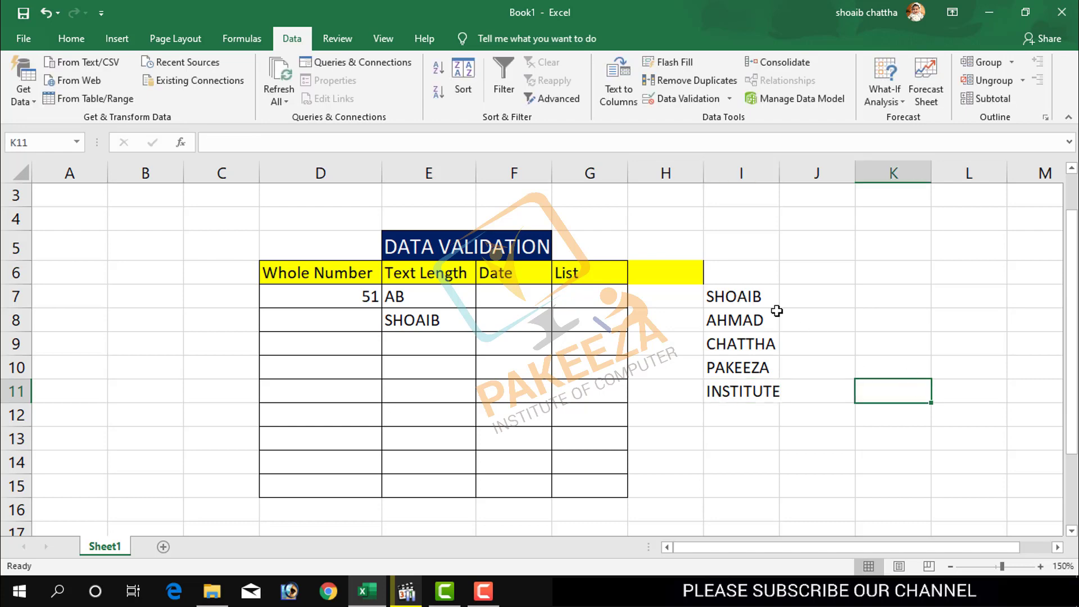
- Open the data validation settings for cells G6 to G15, extending the validation to the whole selection
{"action": "left_click", "coordinate": [602, 280]}
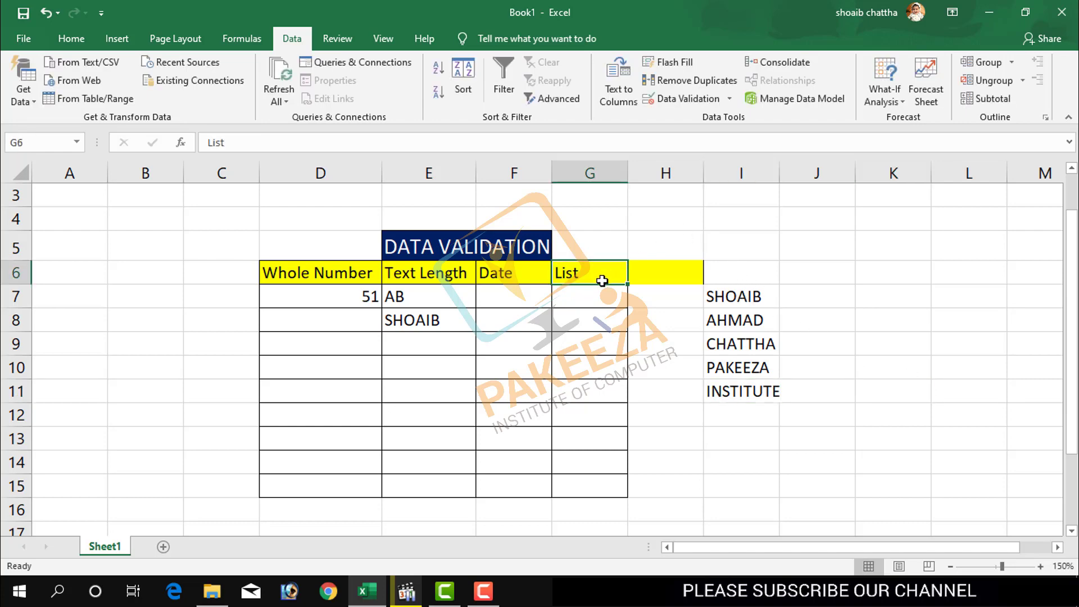
{"action": "key", "text": "shift+Down"}
{"action": "key", "text": "shift+Down"}
{"action": "key", "text": "shift+Down"}
{"action": "key", "text": "shift+Down"}
{"action": "key", "text": "shift+Down"}
{"action": "key", "text": "shift+Down"}
{"action": "key", "text": "shift+Down"}
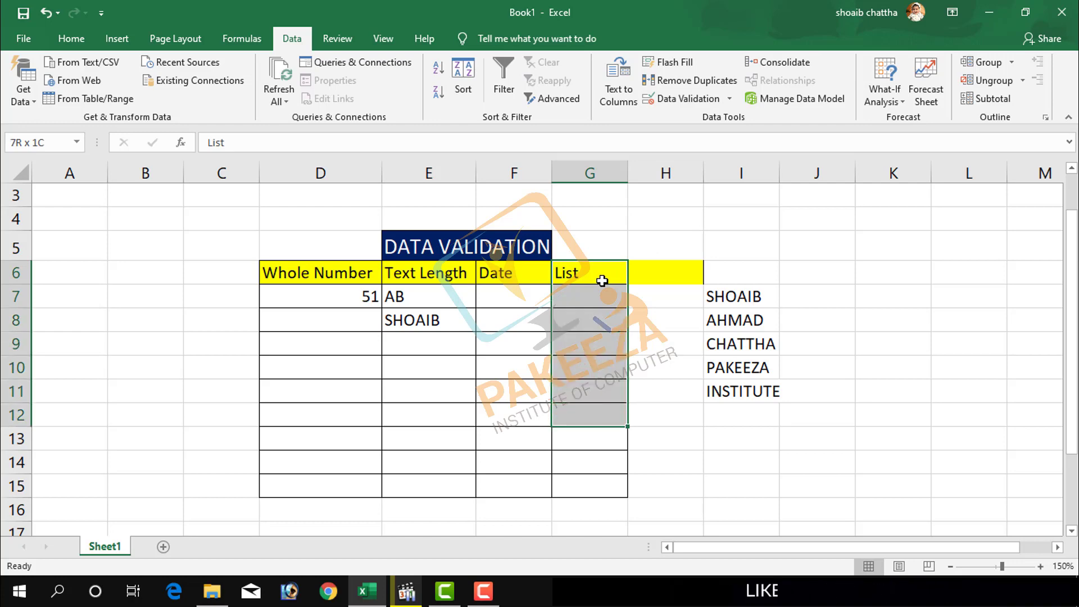
{"action": "key", "text": "shift+Down"}
{"action": "key", "text": "shift+Down"}
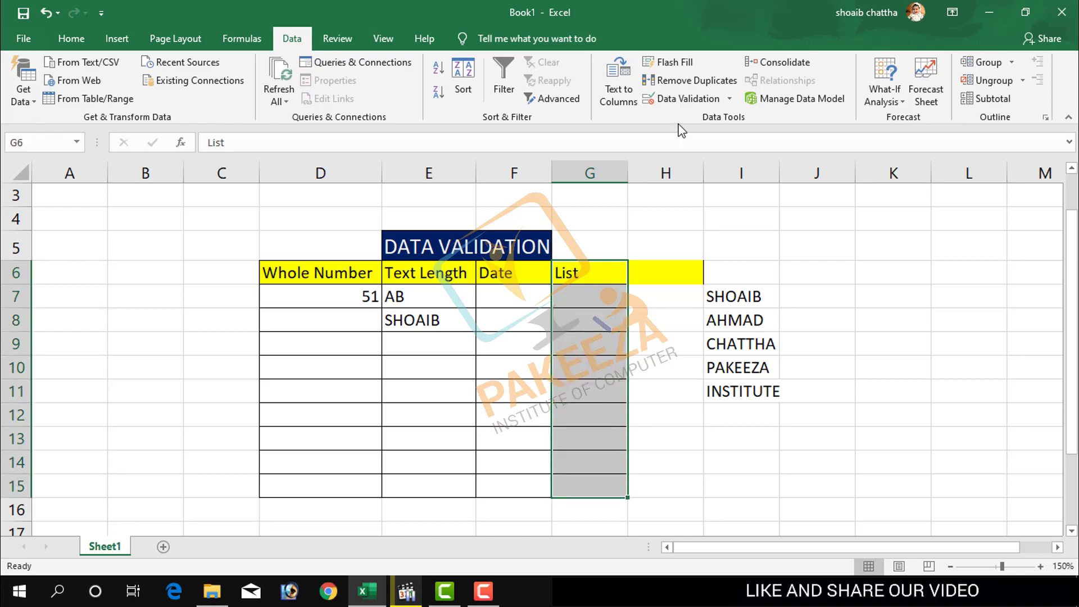
{"action": "left_click", "coordinate": [681, 99]}
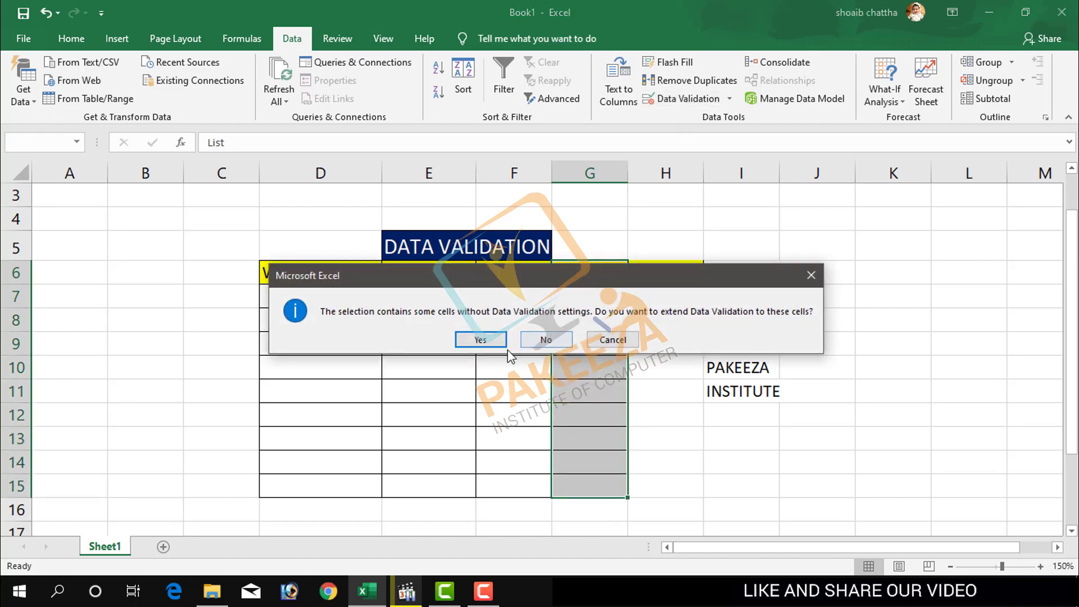
{"action": "left_click", "coordinate": [494, 344]}
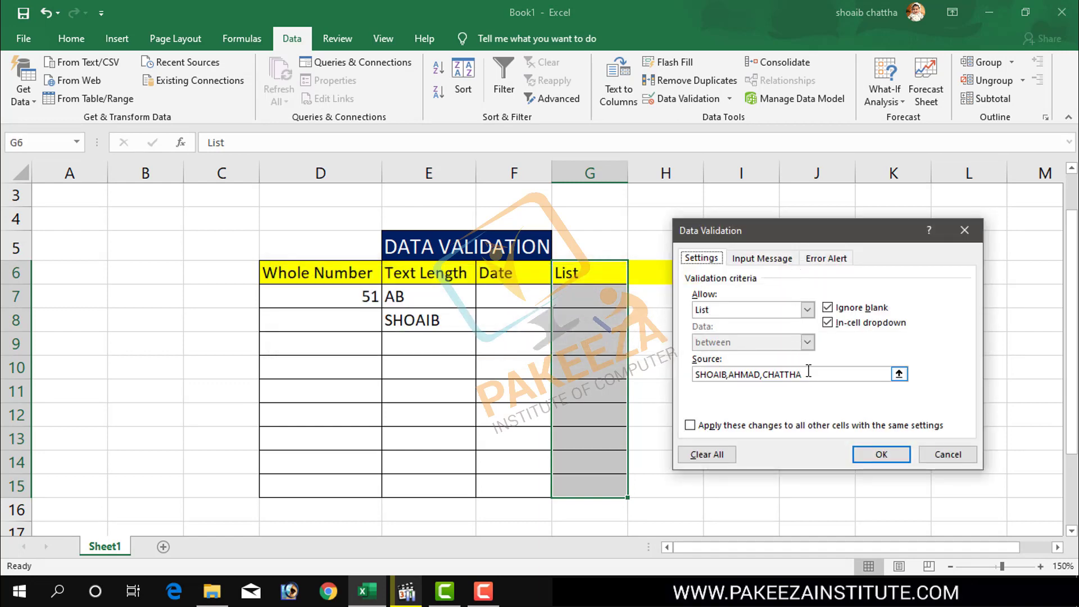
- Replace the List rule's typed source with the cell range =$I$7:$I$11 and apply the rule
{"action": "left_click_drag", "start_coordinate": [808, 371], "coordinate": [692, 374]}
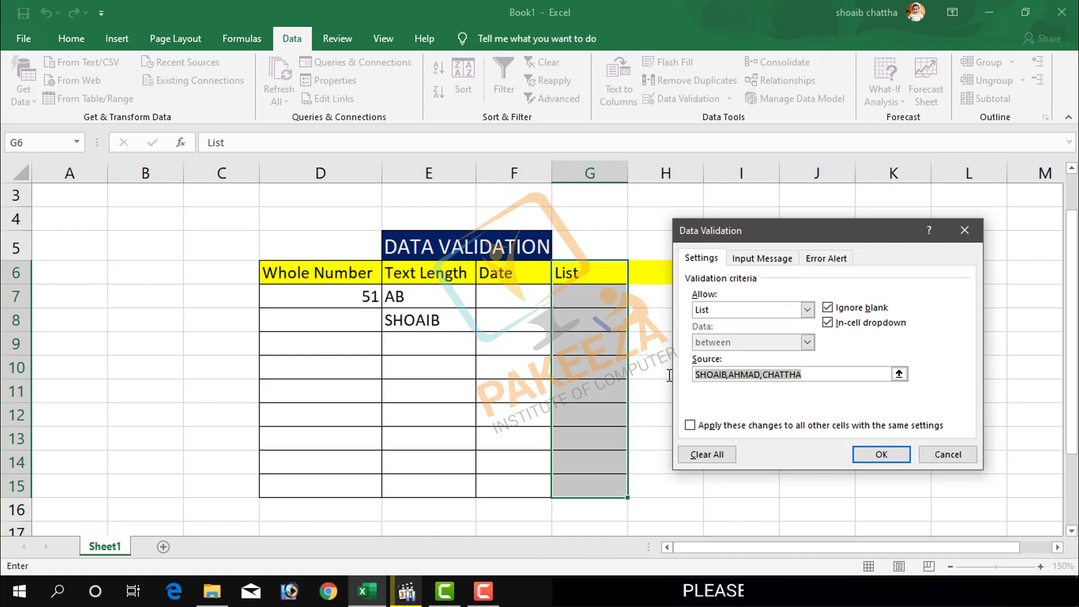
{"action": "key", "text": "BackSpace"}
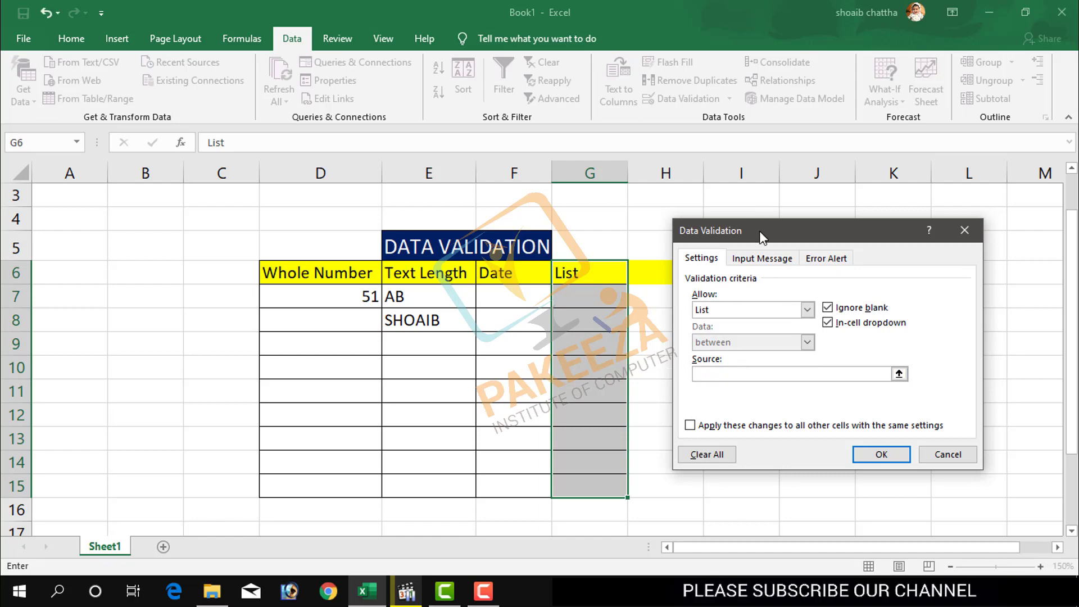
{"action": "left_click_drag", "start_coordinate": [762, 236], "coordinate": [339, 256]}
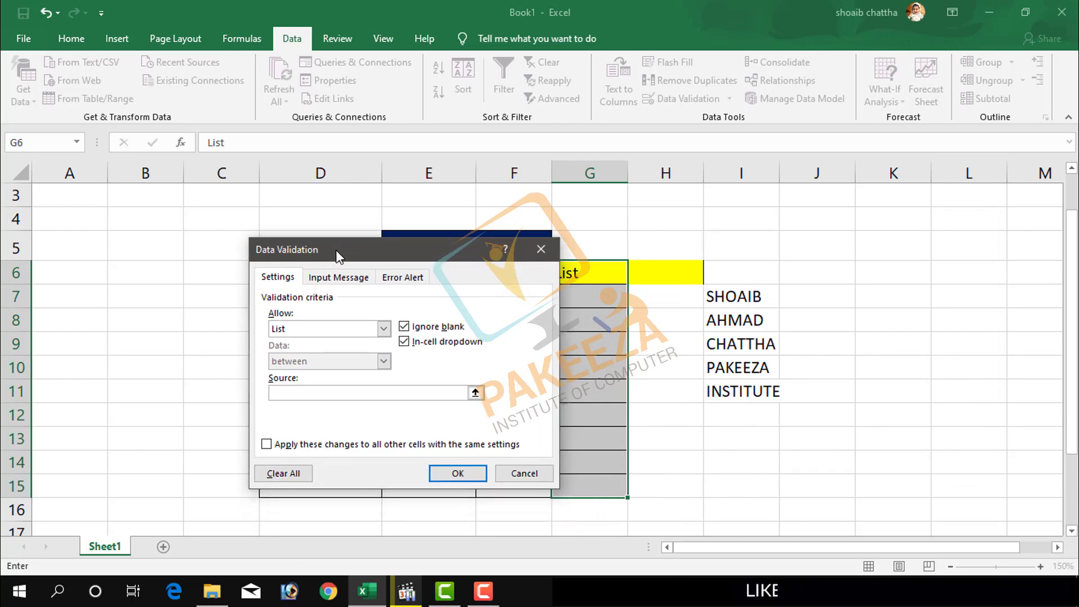
{"action": "left_click_drag", "start_coordinate": [732, 298], "coordinate": [728, 381]}
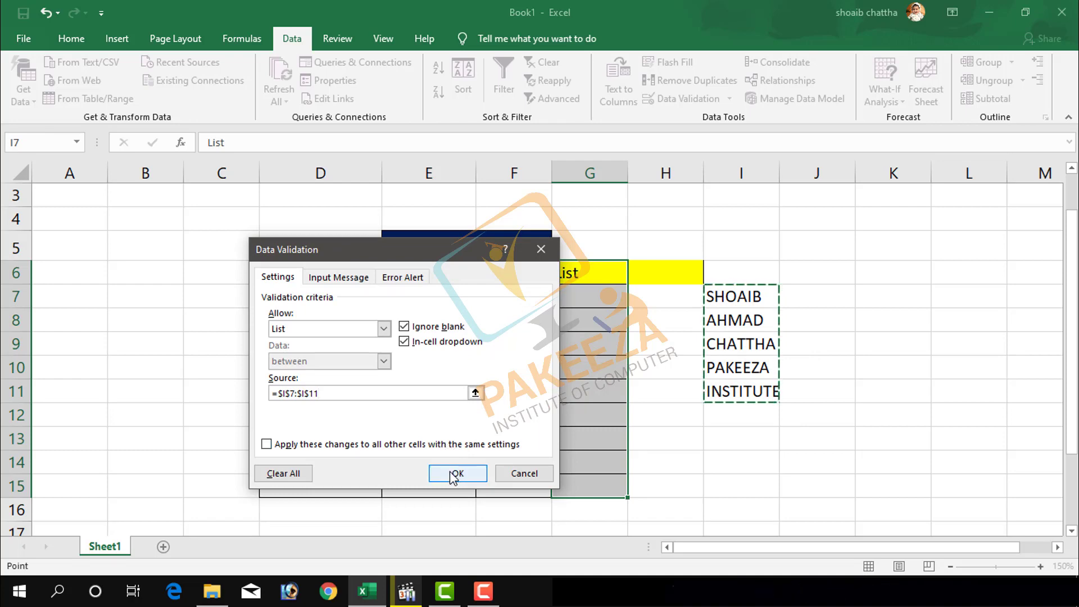
{"action": "left_click", "coordinate": [455, 474]}
- Check which entries the dropdown list in cell G6 offers from the new source range
{"action": "left_click", "coordinate": [666, 306]}
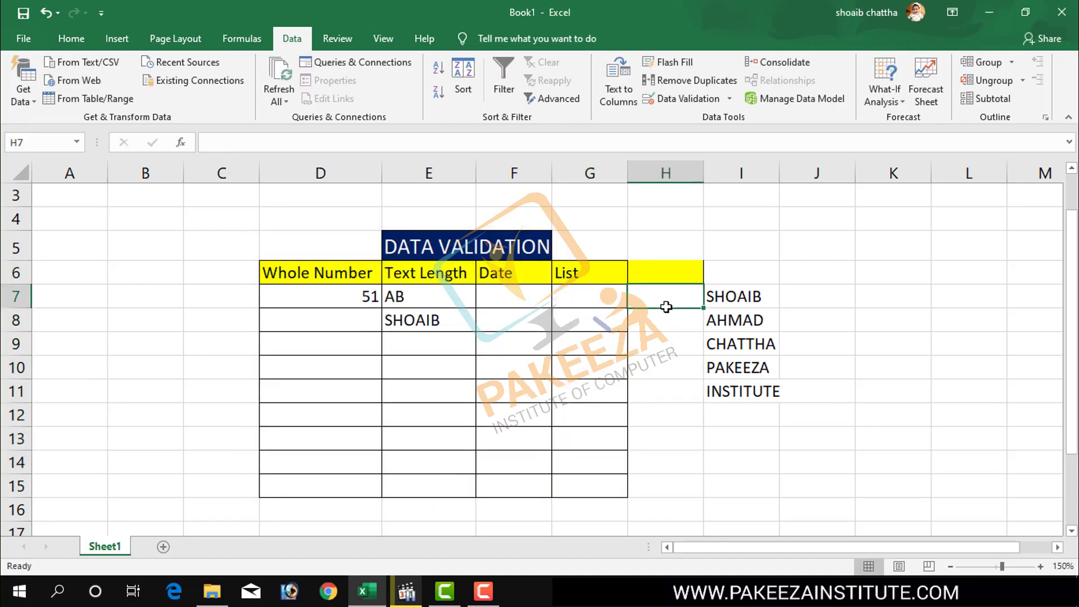
{"action": "left_click", "coordinate": [609, 272]}
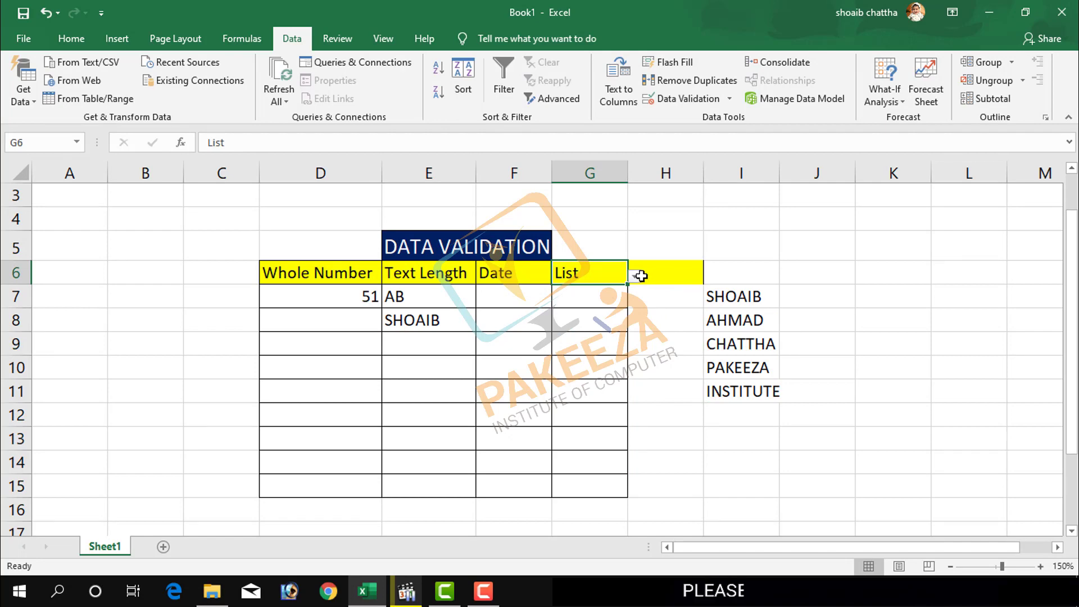
{"action": "left_click", "coordinate": [634, 275]}
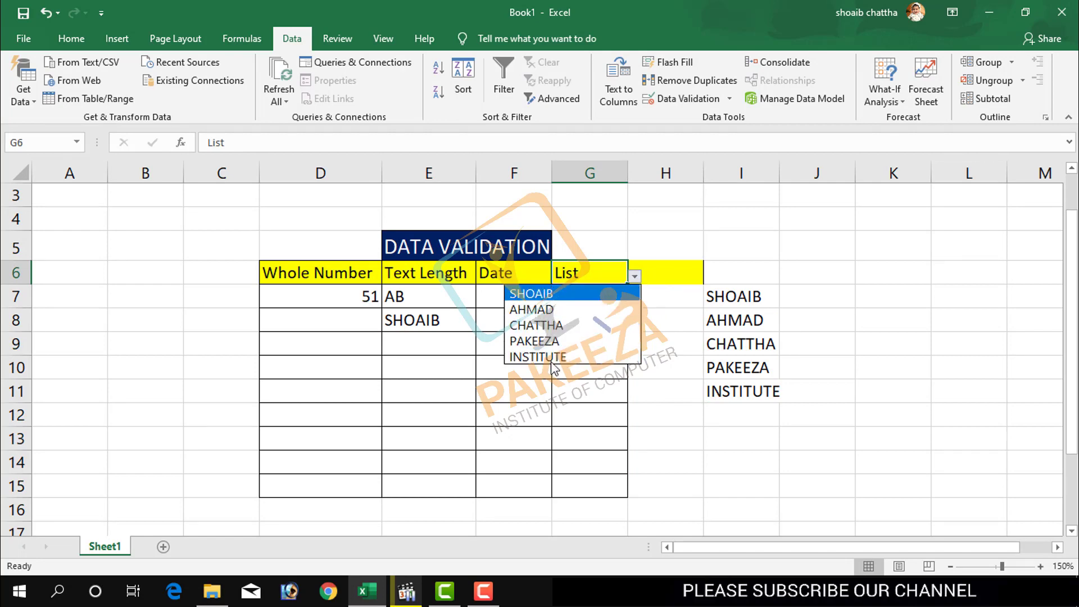
{"action": "left_click", "coordinate": [555, 387]}
- Test the list rule by choosing the third dropdown entry in cell G11 and the second in cell G10
{"action": "left_click", "coordinate": [555, 387]}
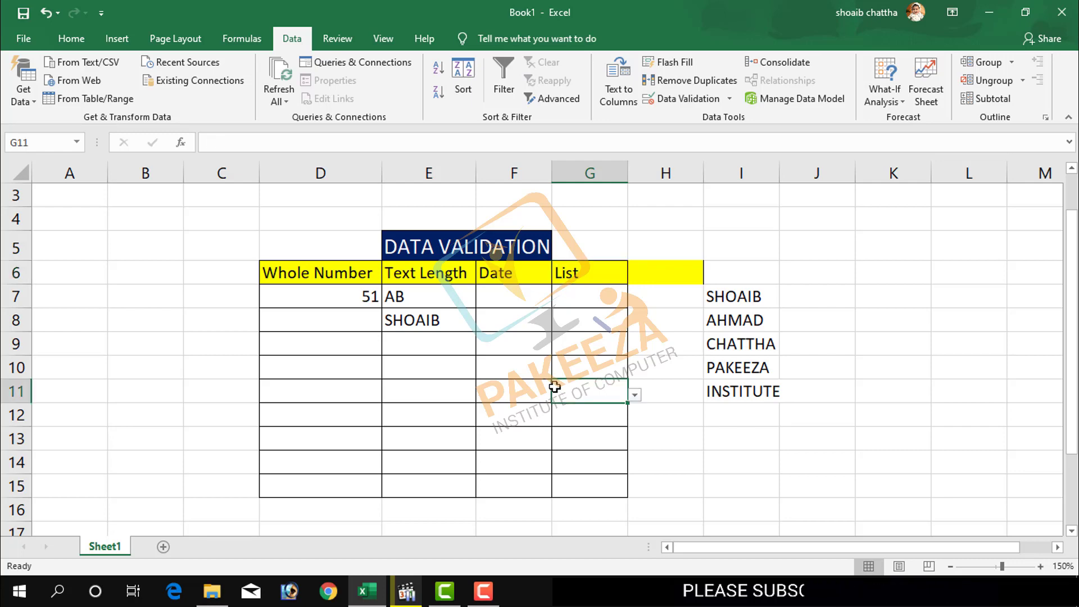
{"action": "left_click", "coordinate": [634, 396]}
{"action": "left_click", "coordinate": [558, 440]}
{"action": "left_click", "coordinate": [558, 439]}
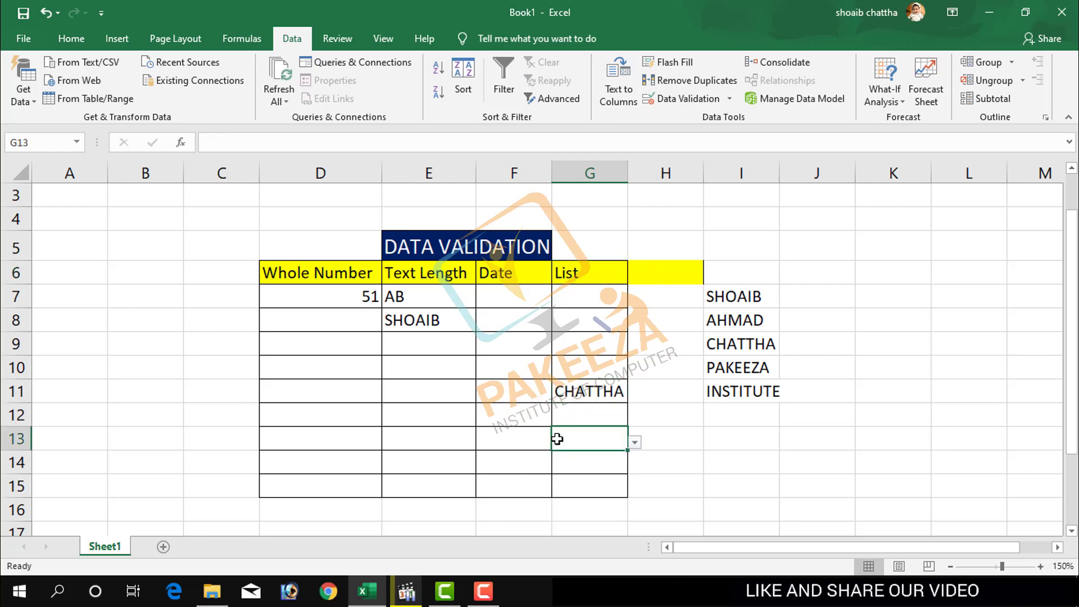
{"action": "left_click", "coordinate": [601, 360]}
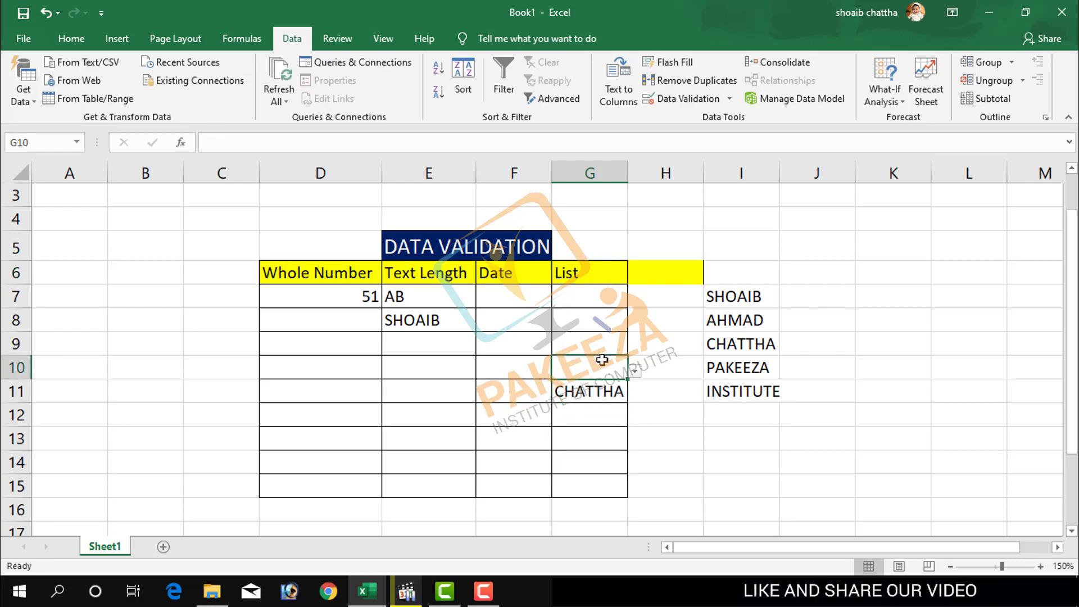
{"action": "left_click", "coordinate": [634, 371]}
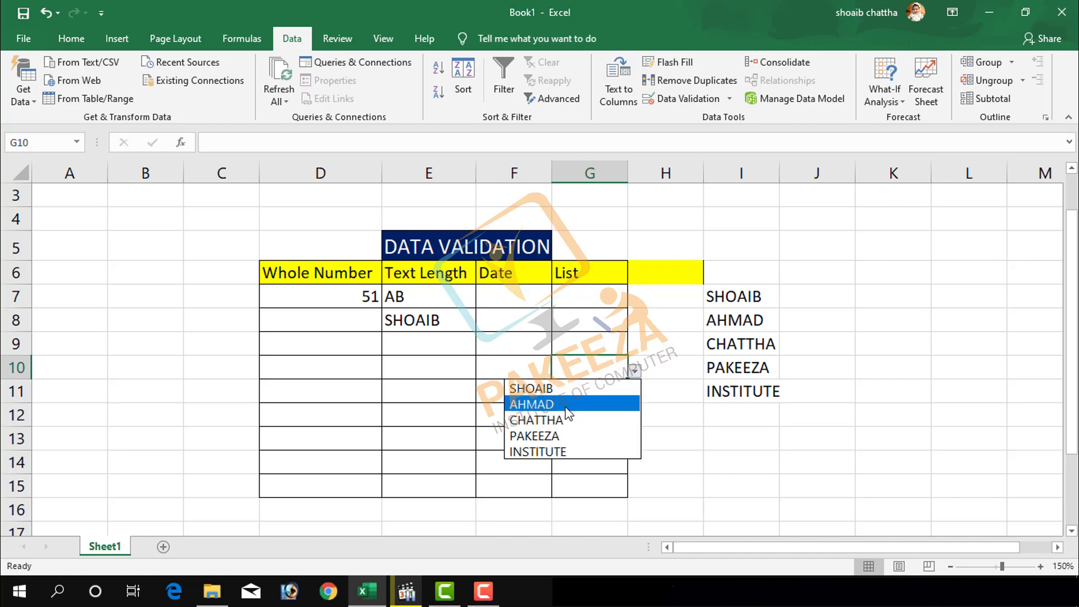
{"action": "left_click", "coordinate": [566, 406]}
{"action": "left_click", "coordinate": [655, 353]}
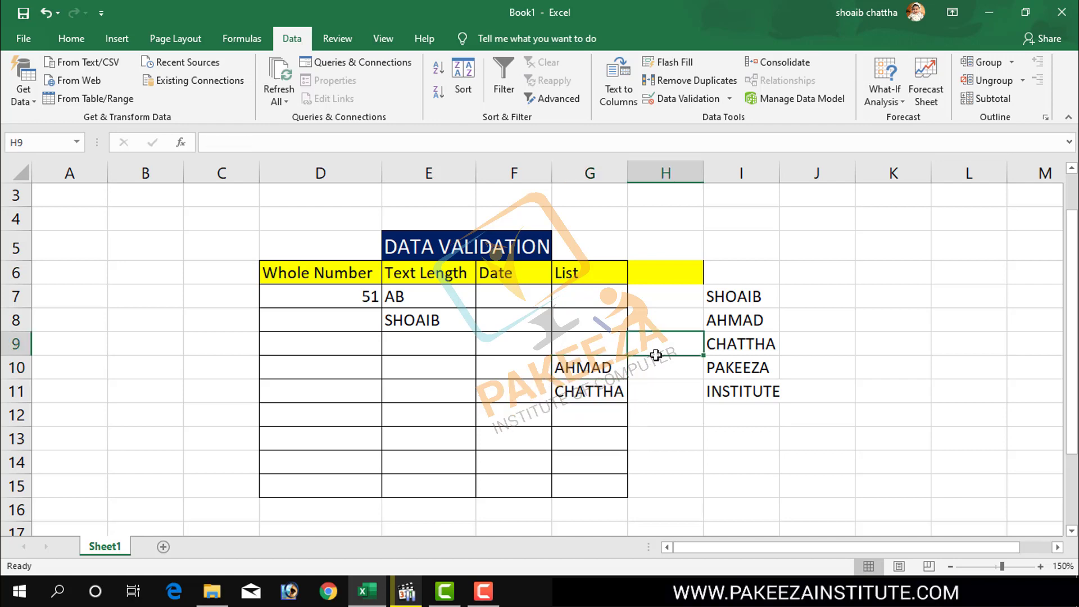
- Clear the contents of cells G9 to G12 to remove the test selections
{"action": "left_click_drag", "start_coordinate": [587, 342], "coordinate": [568, 412]}
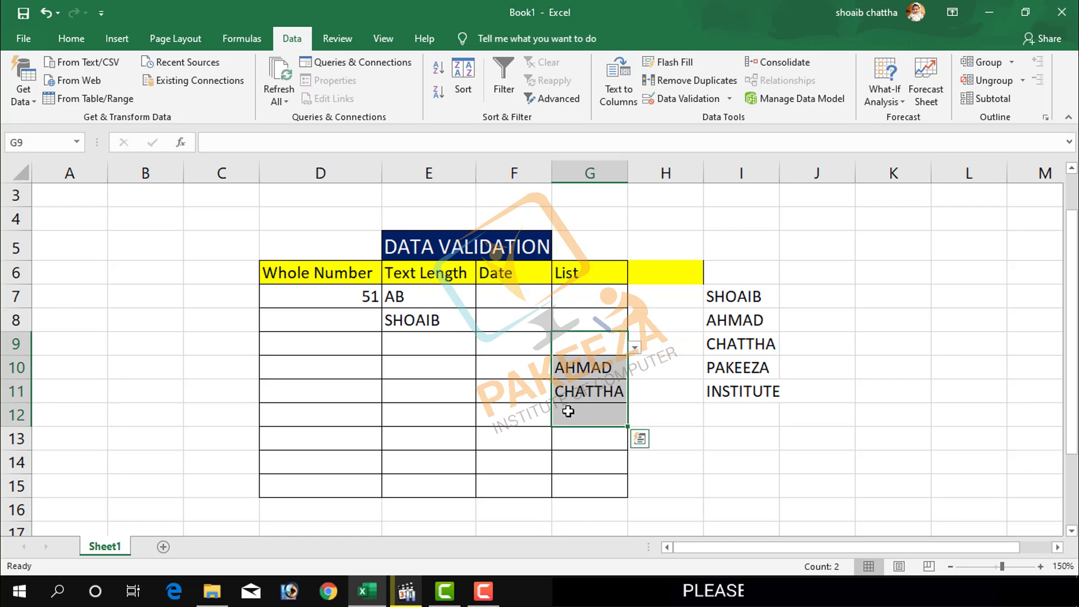
{"action": "key", "text": "Delete"}
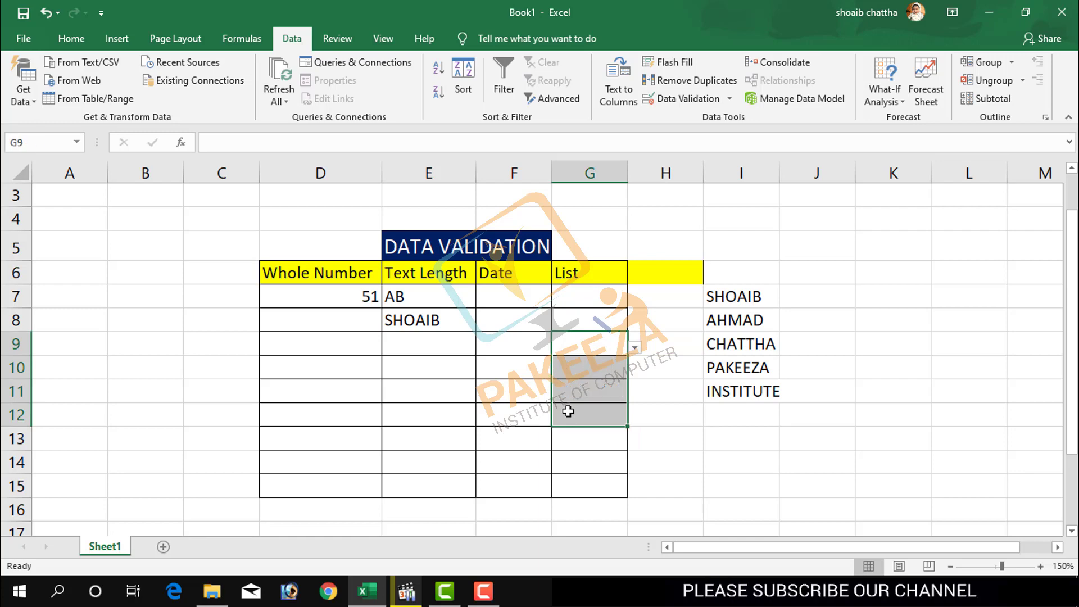
{"action": "left_click", "coordinate": [689, 368]}
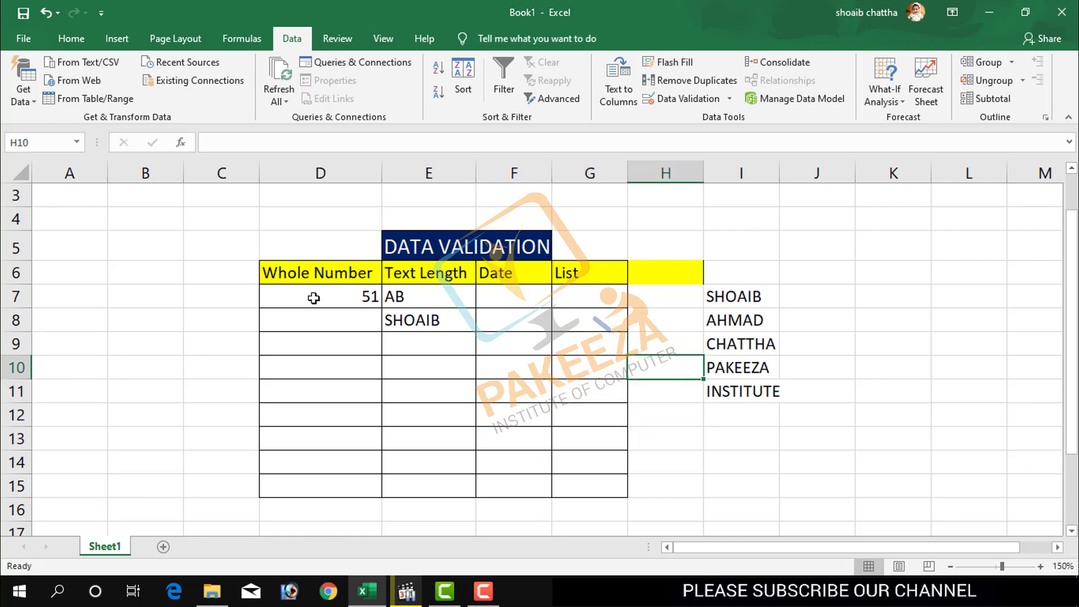
{"action": "left_click", "coordinate": [412, 298]}
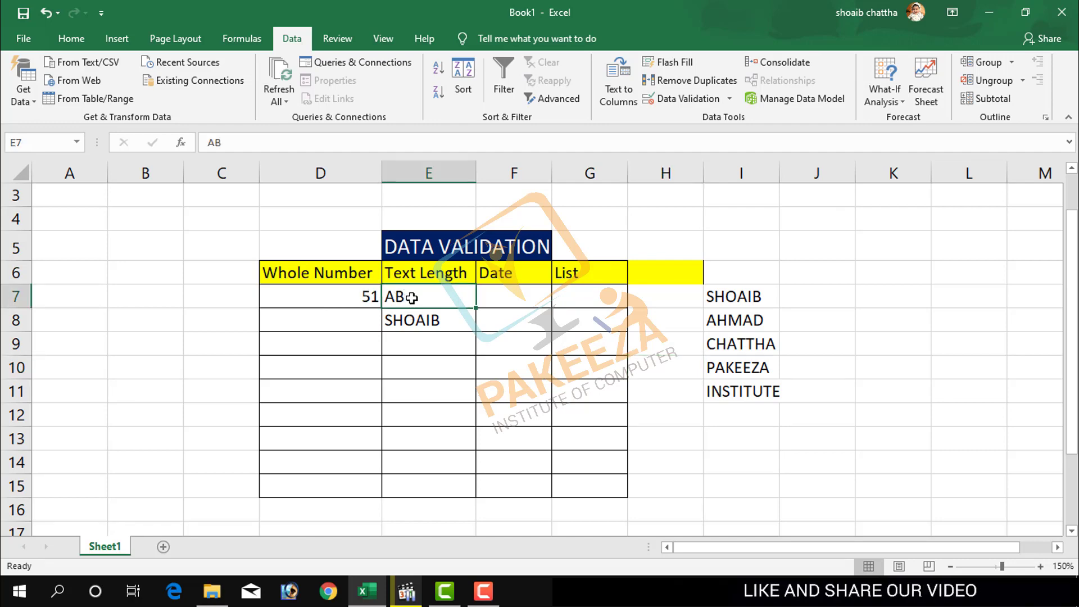
- Test the Text Length rule by entering PAKEEZA in cell E9, then dismiss the validation alert
{"action": "left_click", "coordinate": [412, 344]}
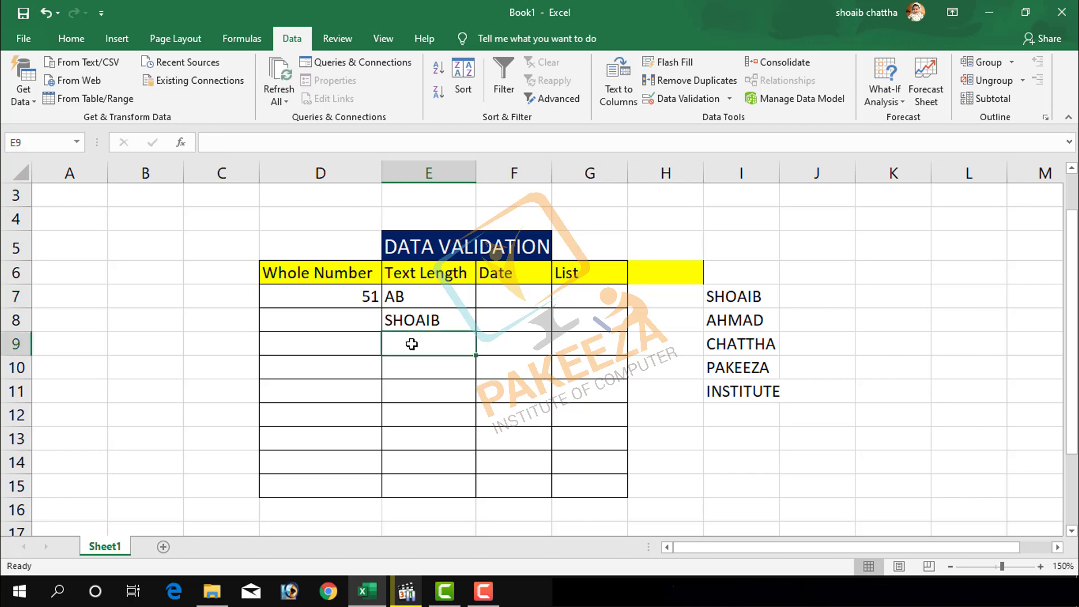
{"action": "type", "text": "PAKKE"}
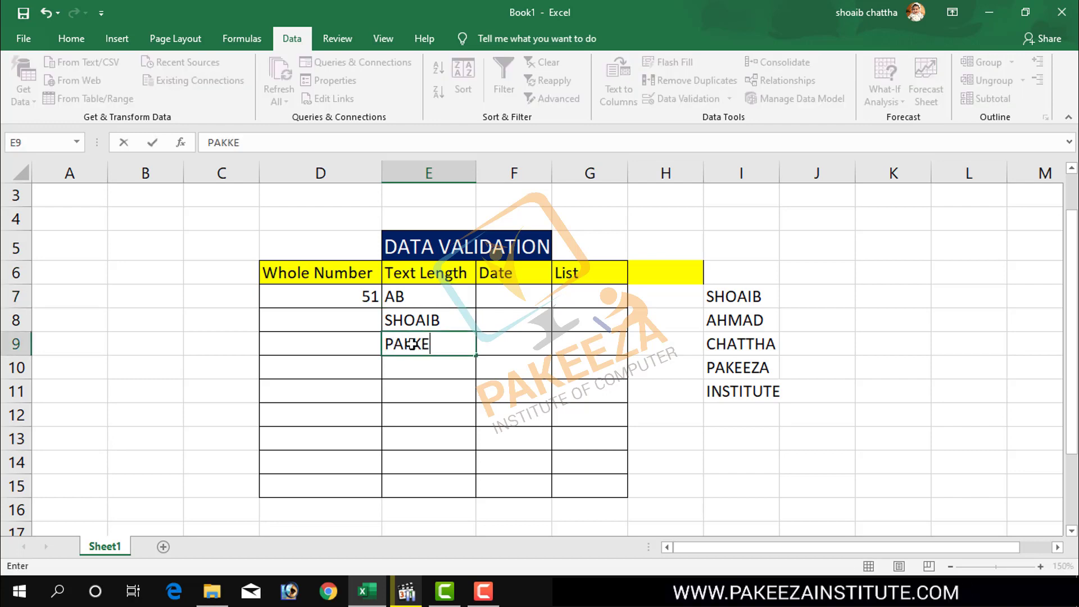
{"action": "type", "text": "EEZA"}
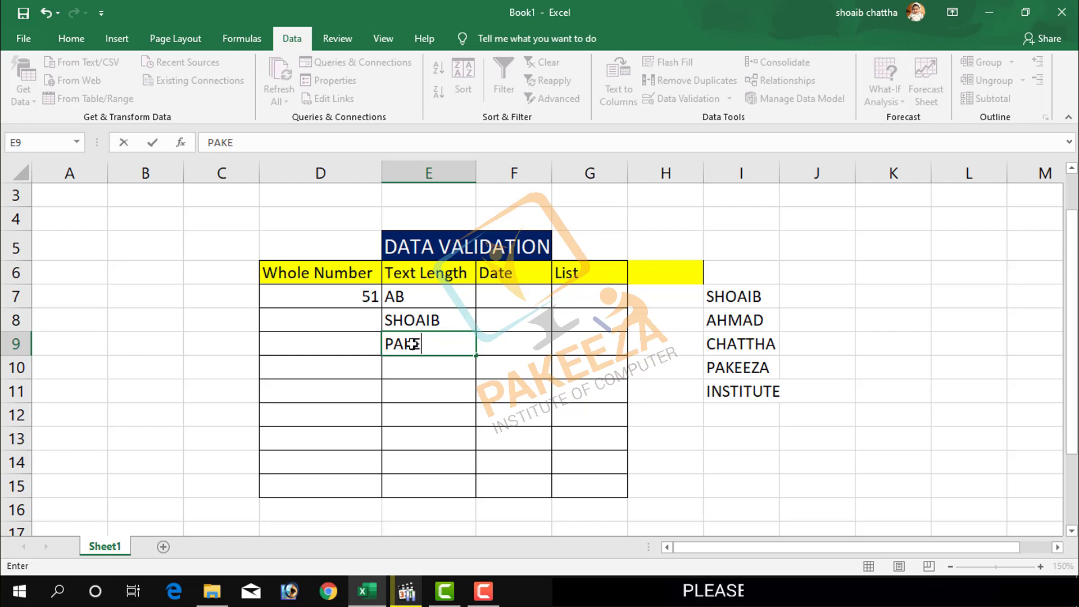
{"action": "key", "text": "Return"}
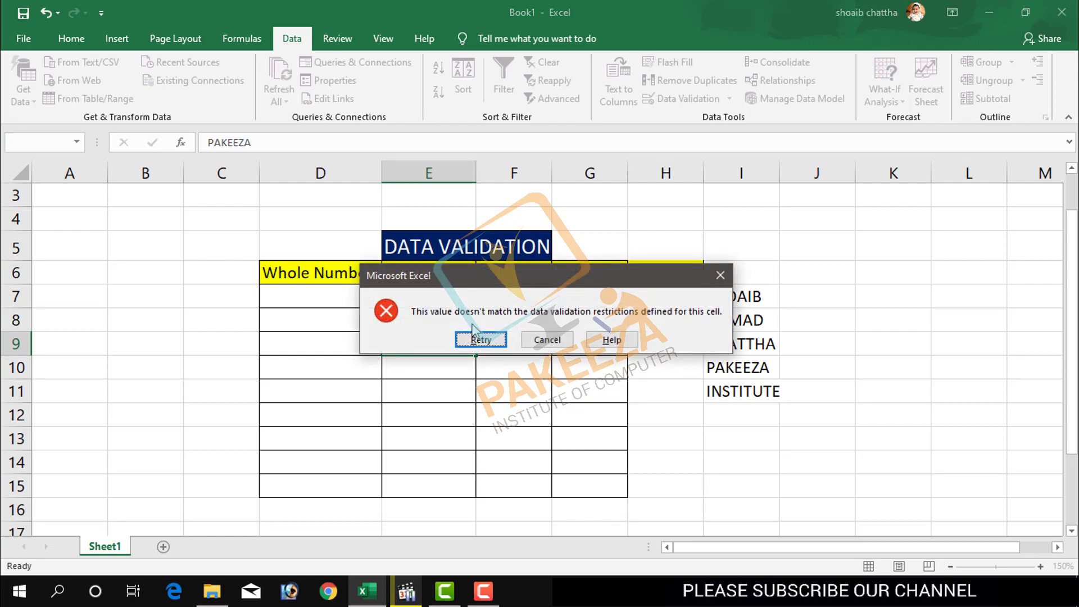
{"action": "left_click_drag", "start_coordinate": [446, 271], "coordinate": [321, 391]}
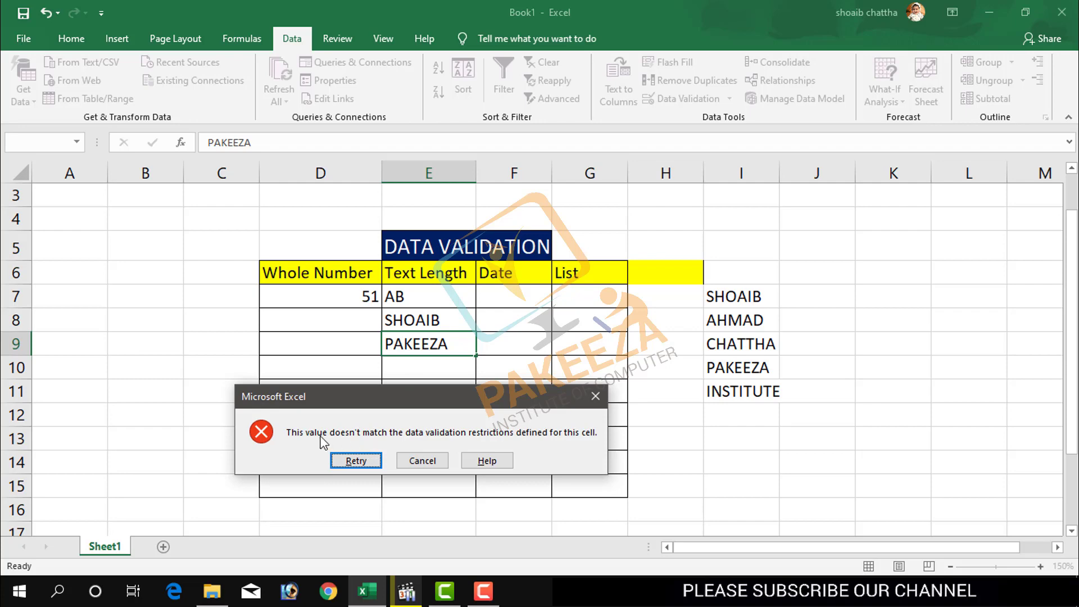
{"action": "left_click_drag", "start_coordinate": [369, 397], "coordinate": [460, 342]}
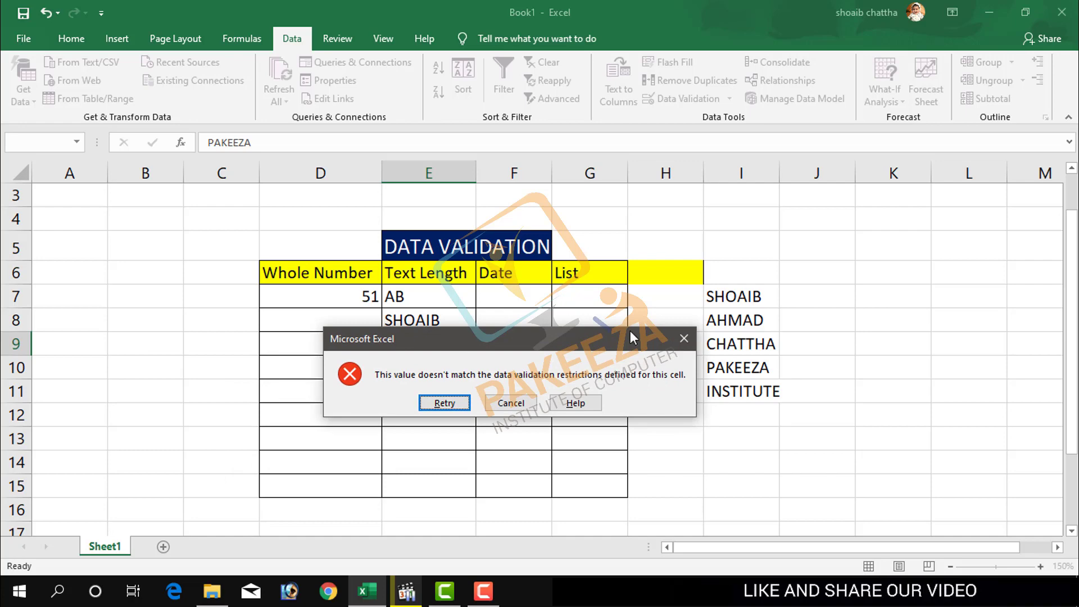
{"action": "left_click", "coordinate": [683, 339]}
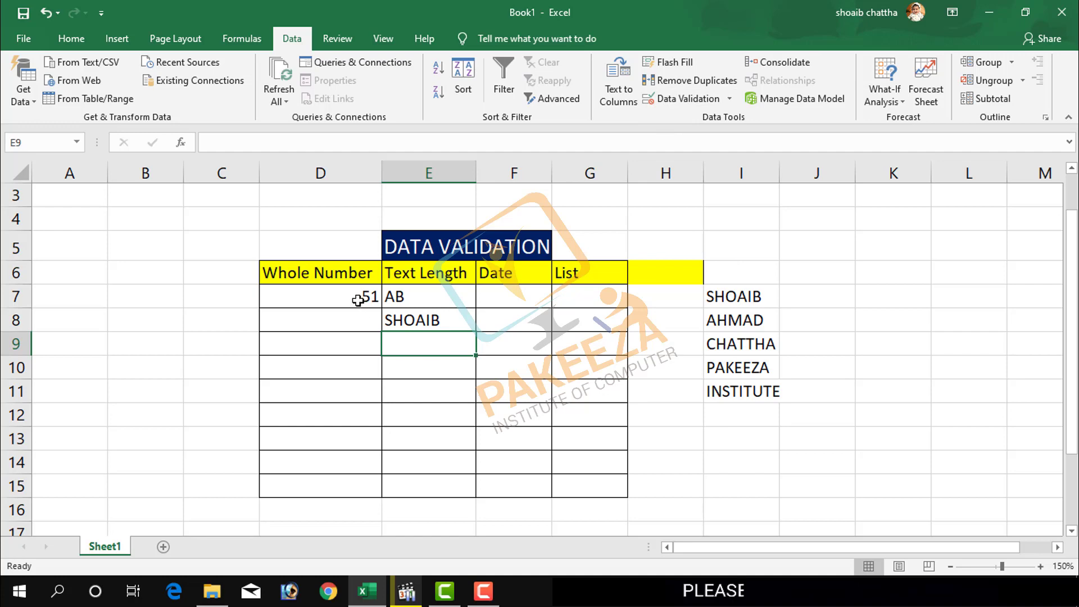
- Set the error alert title to "Invalid Data" in the data validation rule of the Text Length header cell E6
{"action": "left_click", "coordinate": [428, 296]}
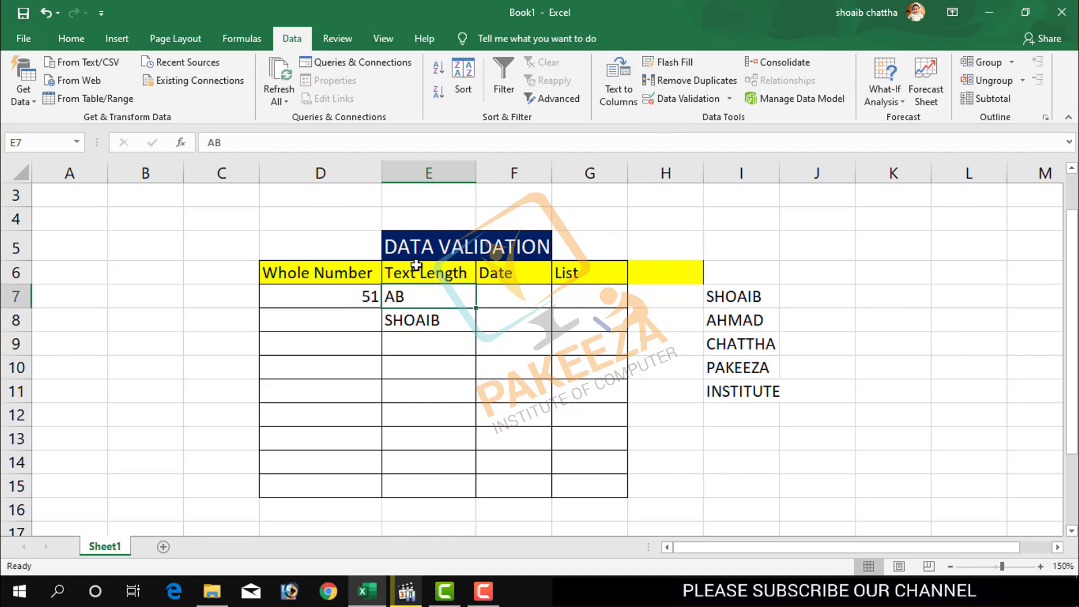
{"action": "left_click", "coordinate": [412, 275]}
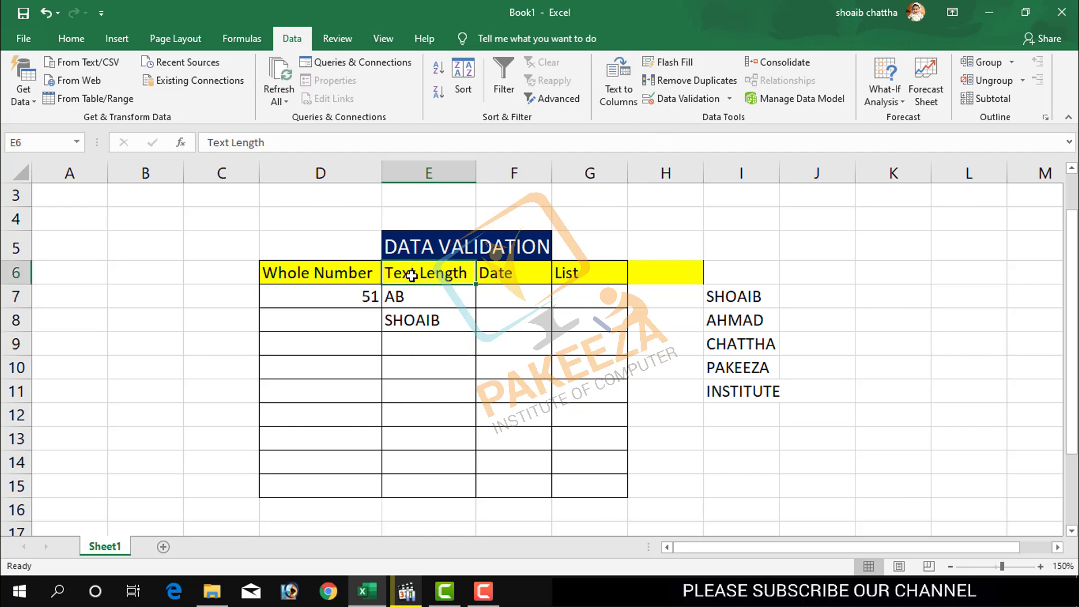
{"action": "left_click", "coordinate": [690, 95]}
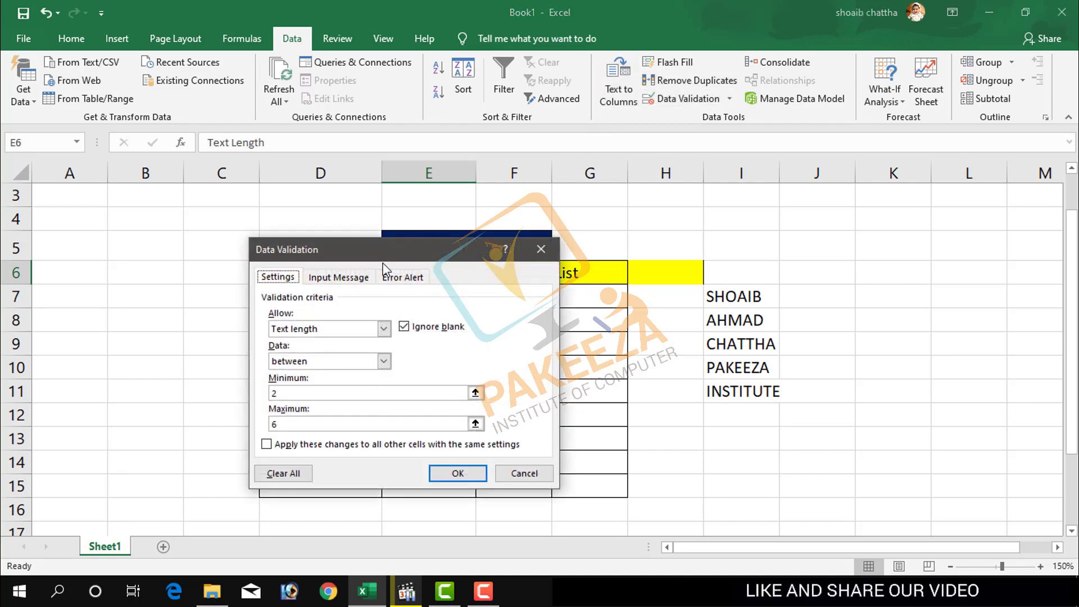
{"action": "left_click_drag", "start_coordinate": [380, 248], "coordinate": [752, 235]}
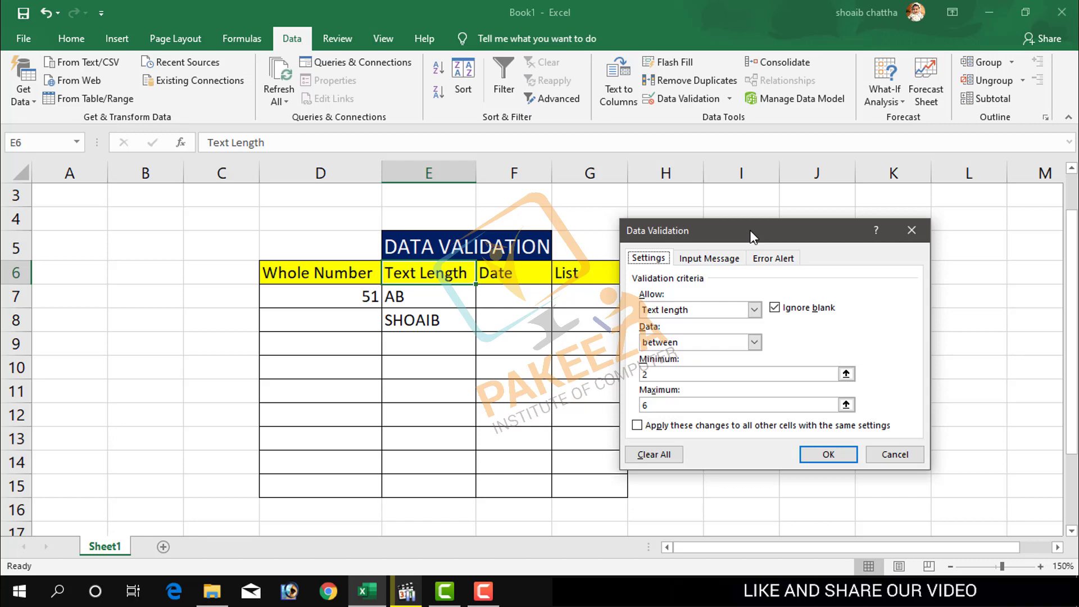
{"action": "left_click", "coordinate": [789, 262]}
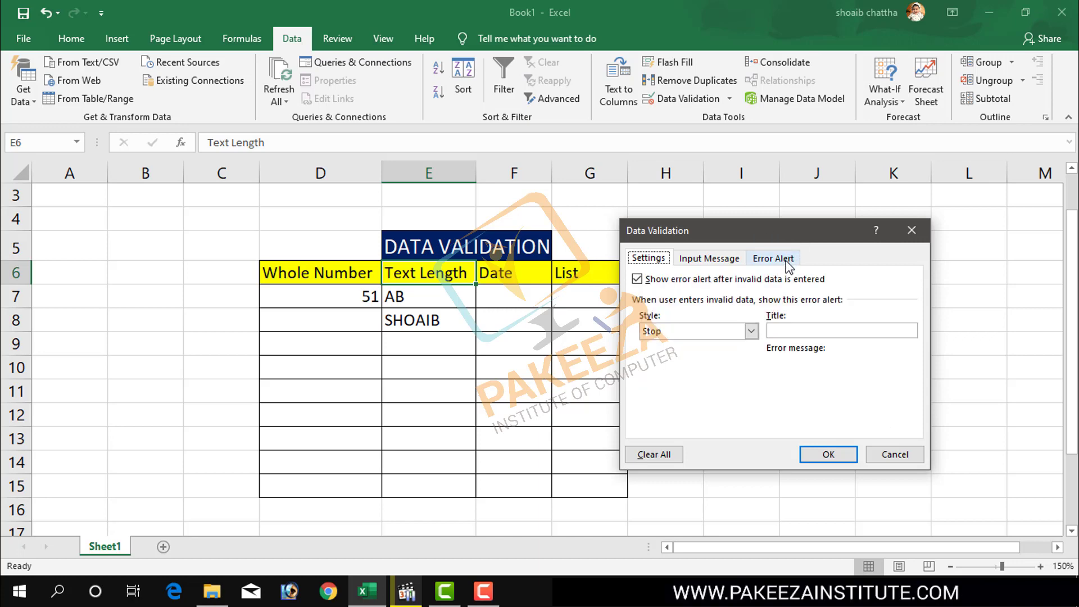
{"action": "left_click", "coordinate": [785, 331]}
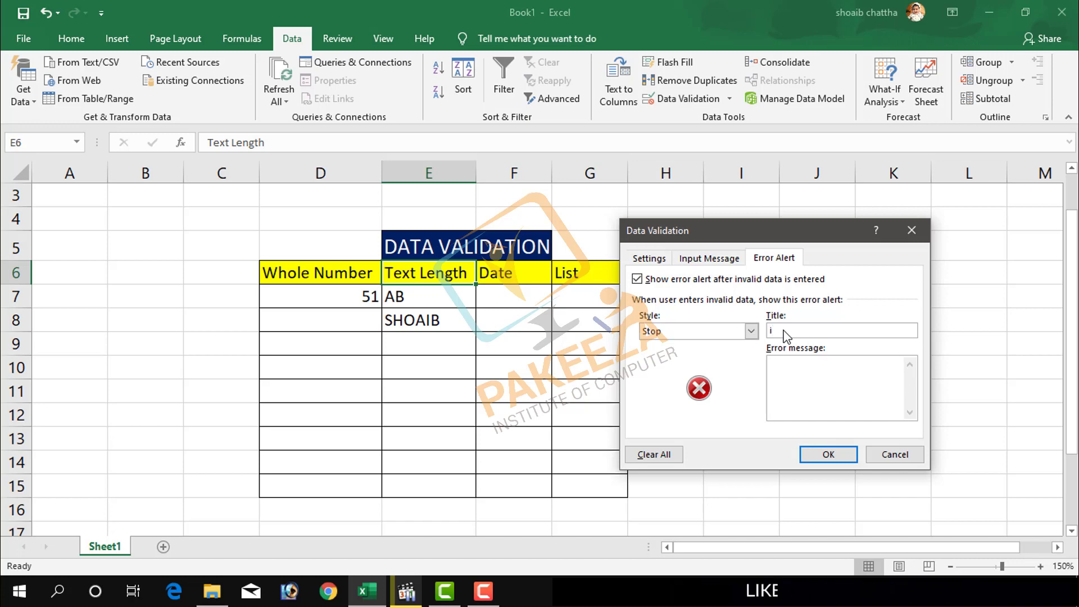
{"action": "type", "text": "i"}
{"action": "type", "text": "In"}
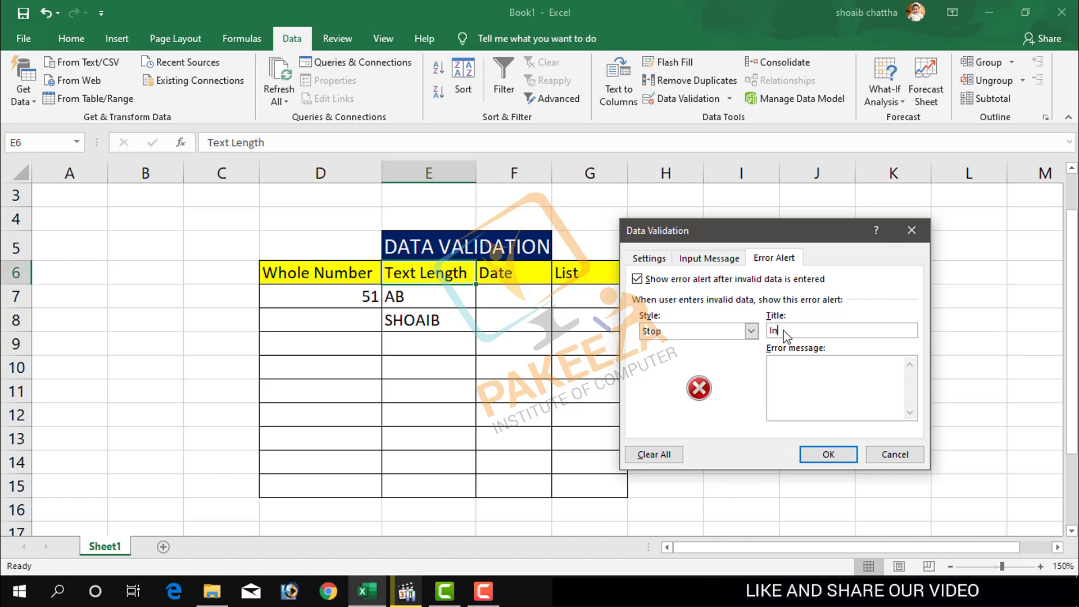
{"action": "type", "text": "v"}
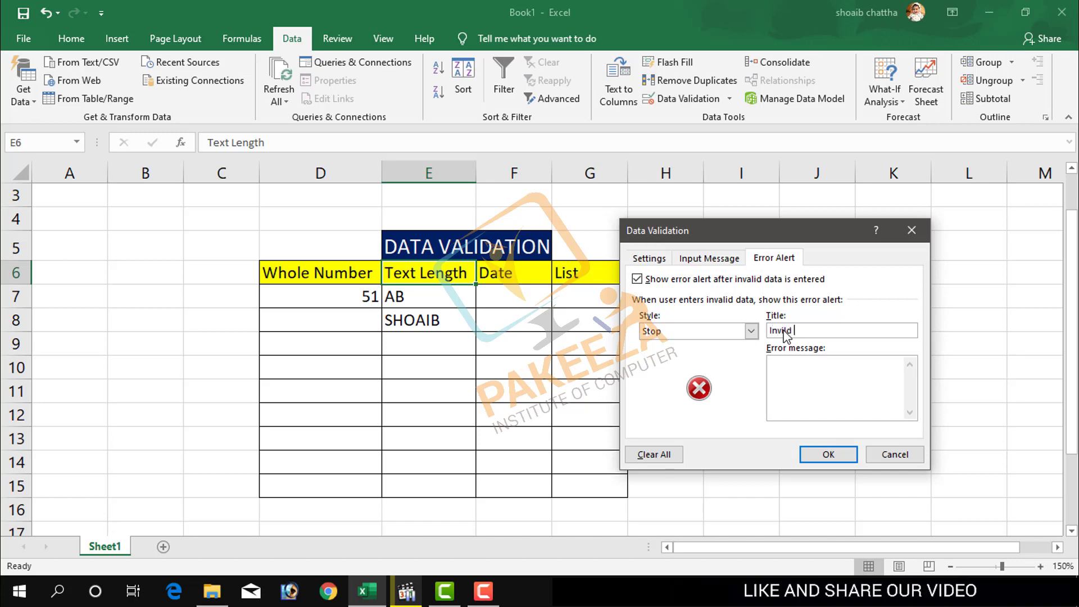
{"action": "type", "text": "ild data"}
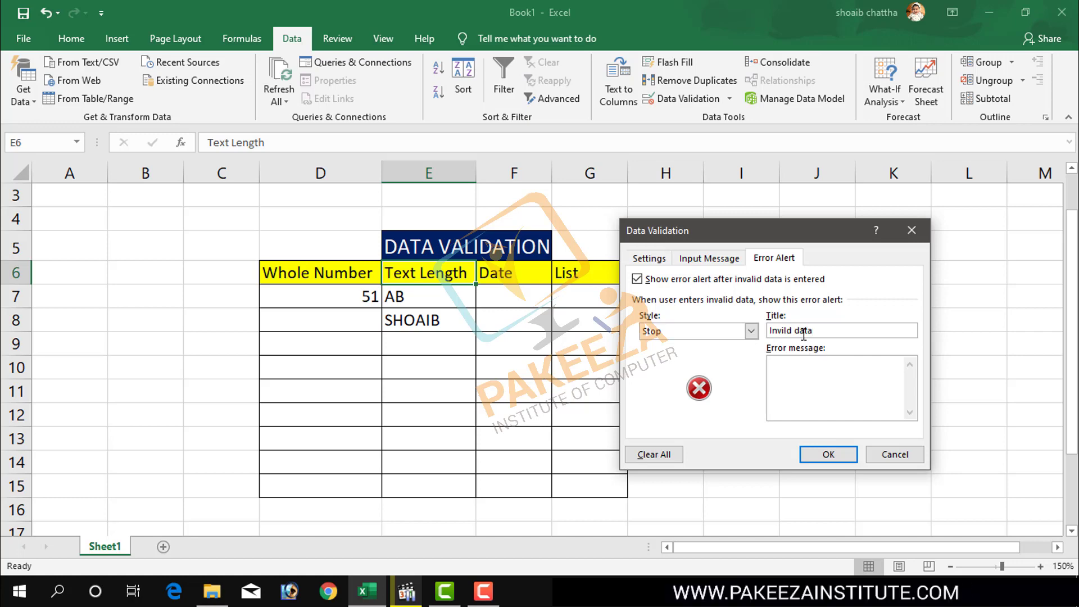
{"action": "key", "text": "BackSpace"}
{"action": "key", "text": "BackSpace"}
{"action": "key", "text": "BackSpace"}
{"action": "key", "text": "BackSpace"}
{"action": "key", "text": "BackSpace"}
{"action": "key", "text": "BackSpace"}
{"action": "key", "text": "BackSpace"}
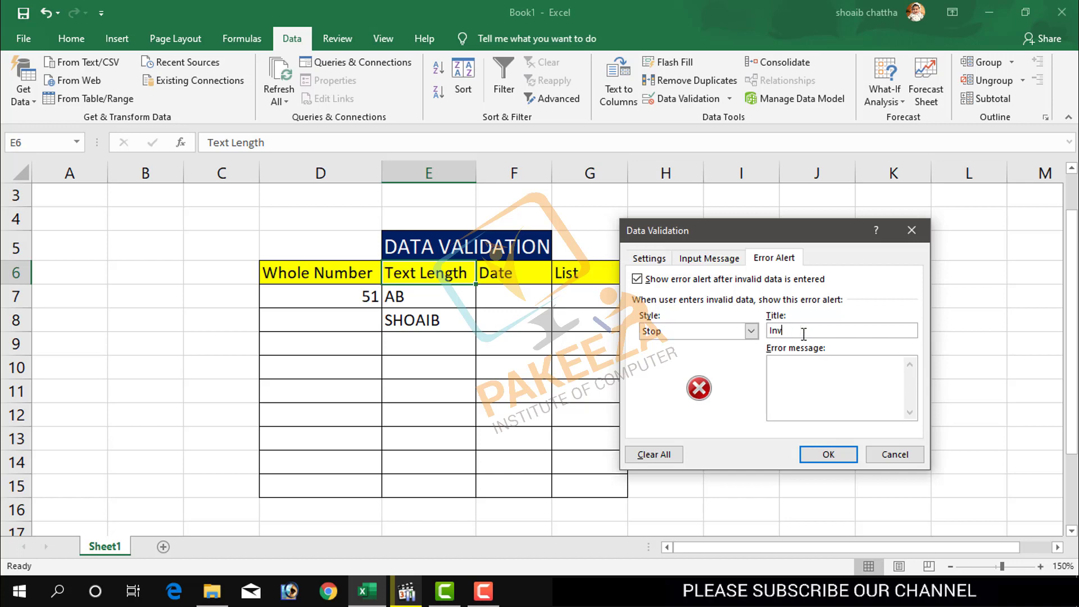
{"action": "type", "text": "lid Data"}
- Set the error message to "please enter the data between 2 to 6" and apply the validation rule
{"action": "left_click", "coordinate": [483, 590]}
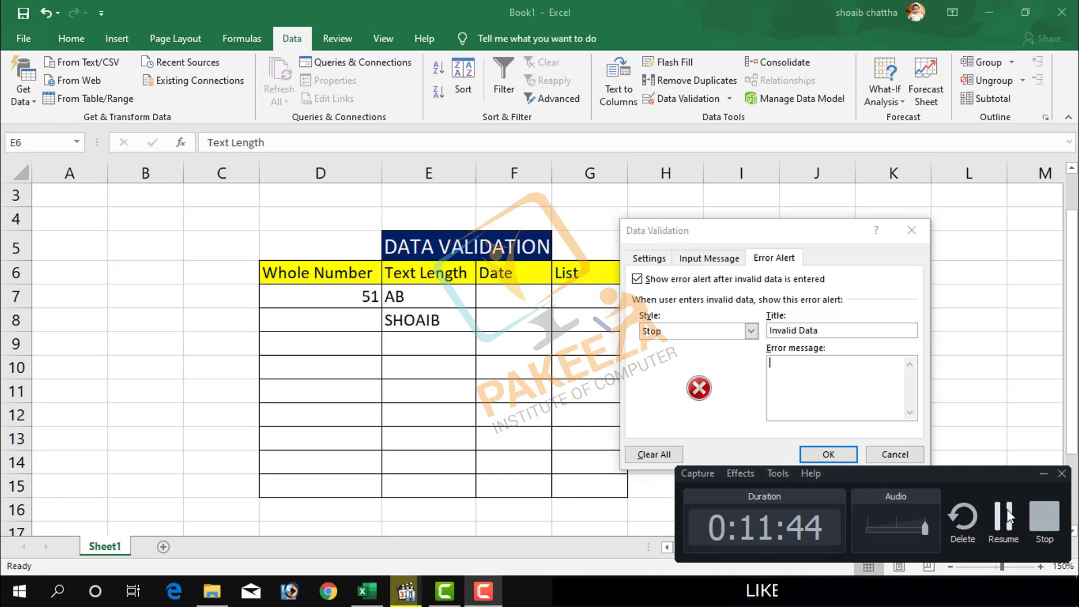
{"action": "left_click", "coordinate": [962, 445]}
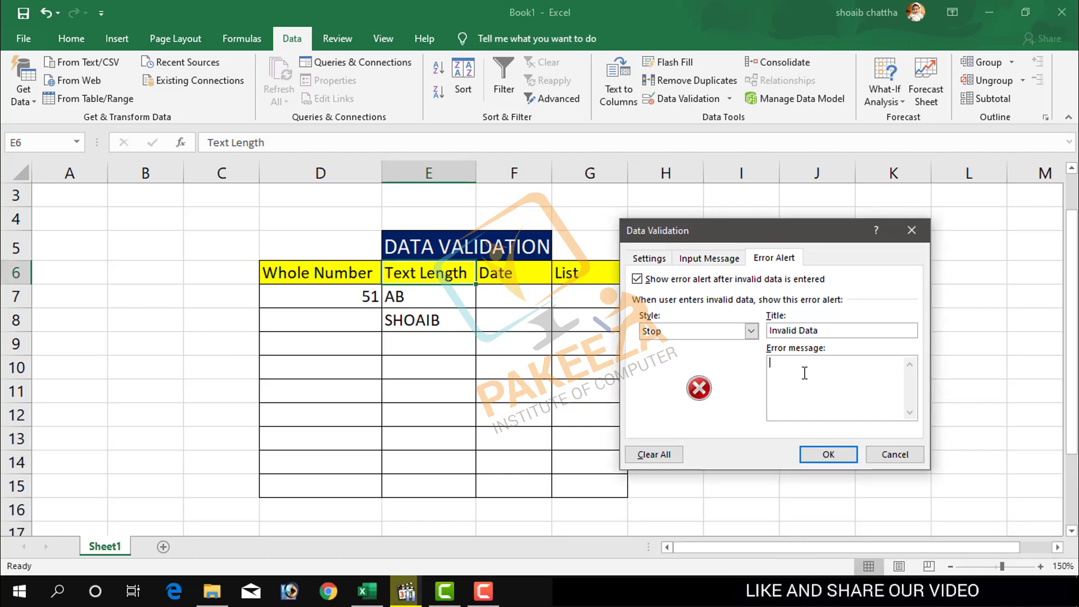
{"action": "type", "text": "pl"}
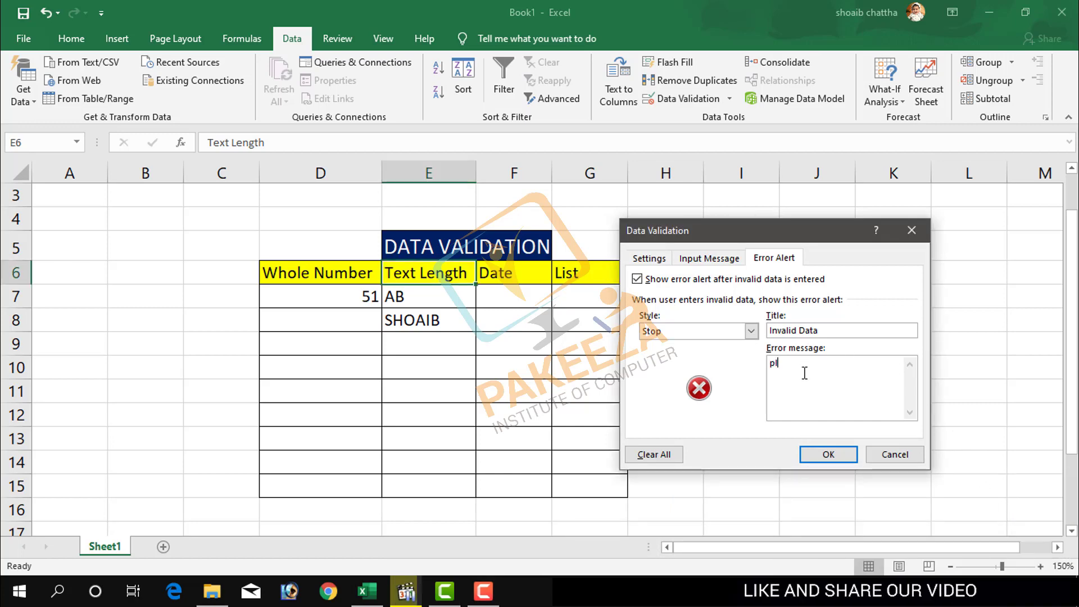
{"action": "type", "text": "ease "}
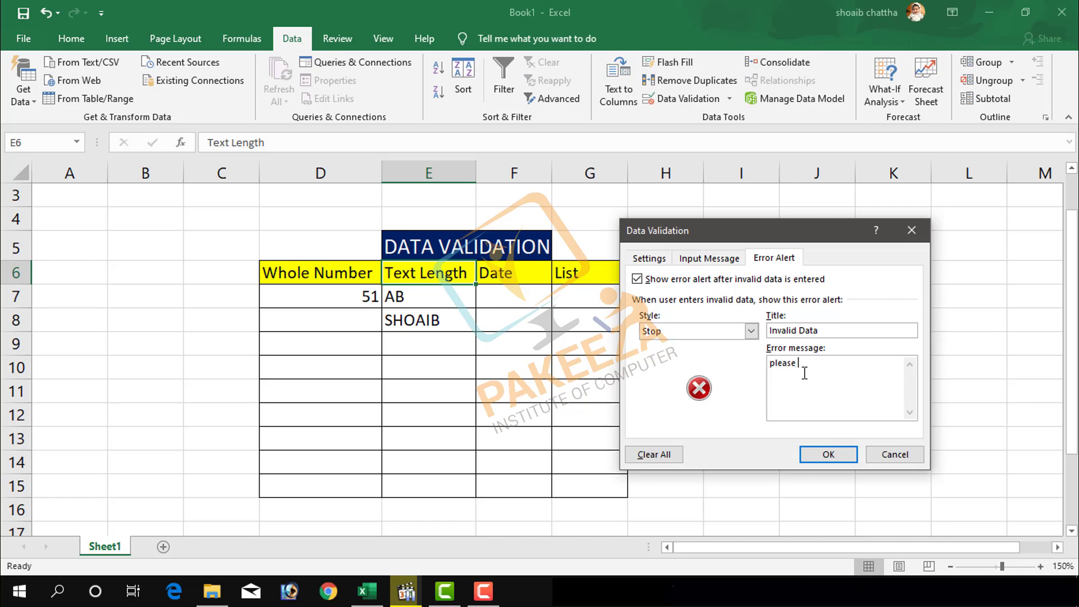
{"action": "type", "text": "enter "}
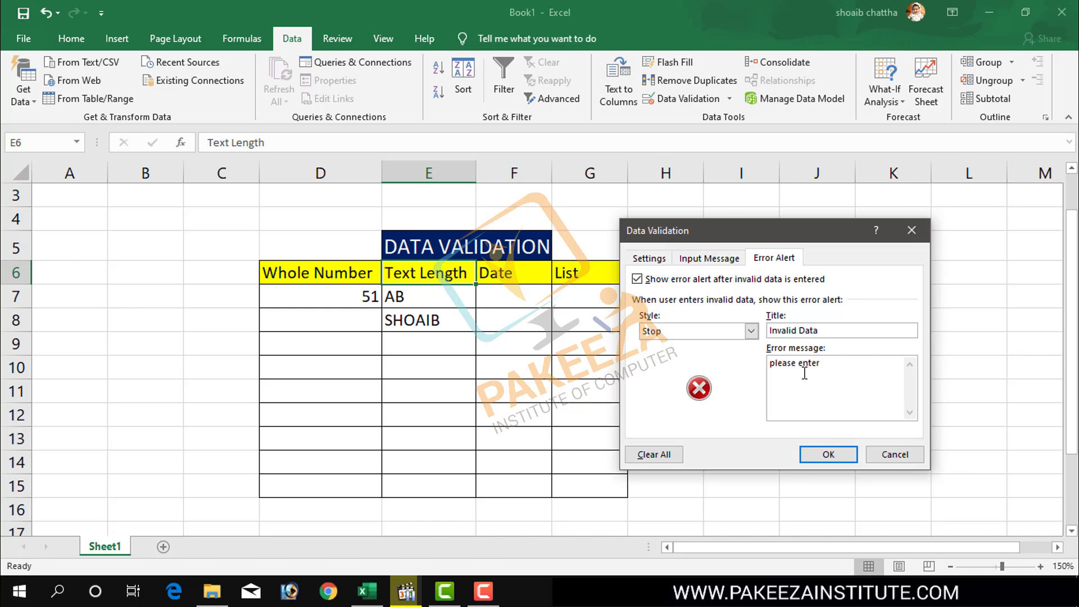
{"action": "type", "text": "the data"}
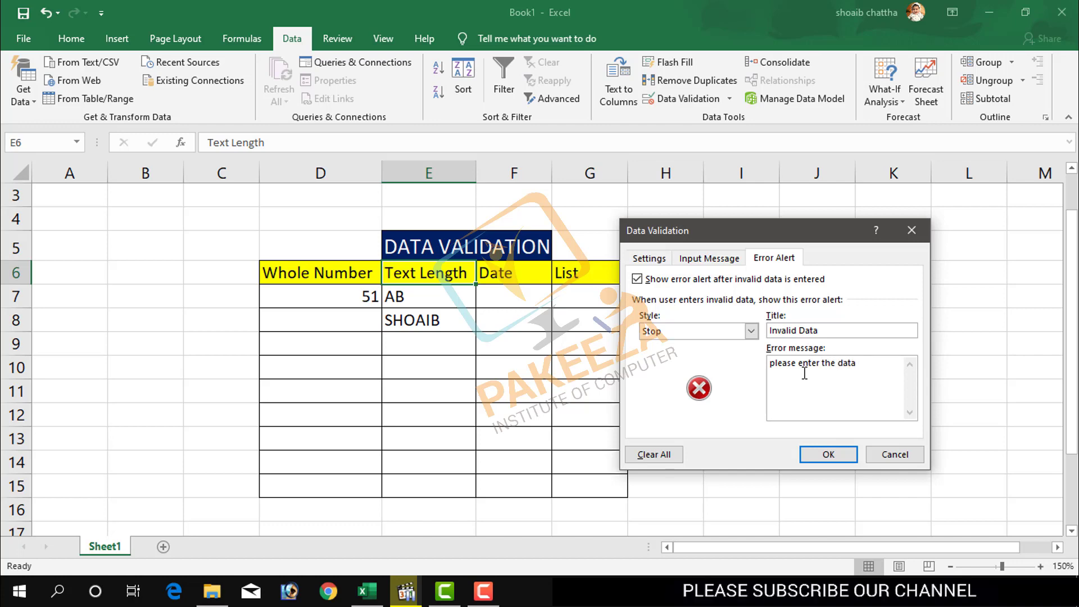
{"action": "type", "text": " between 2"}
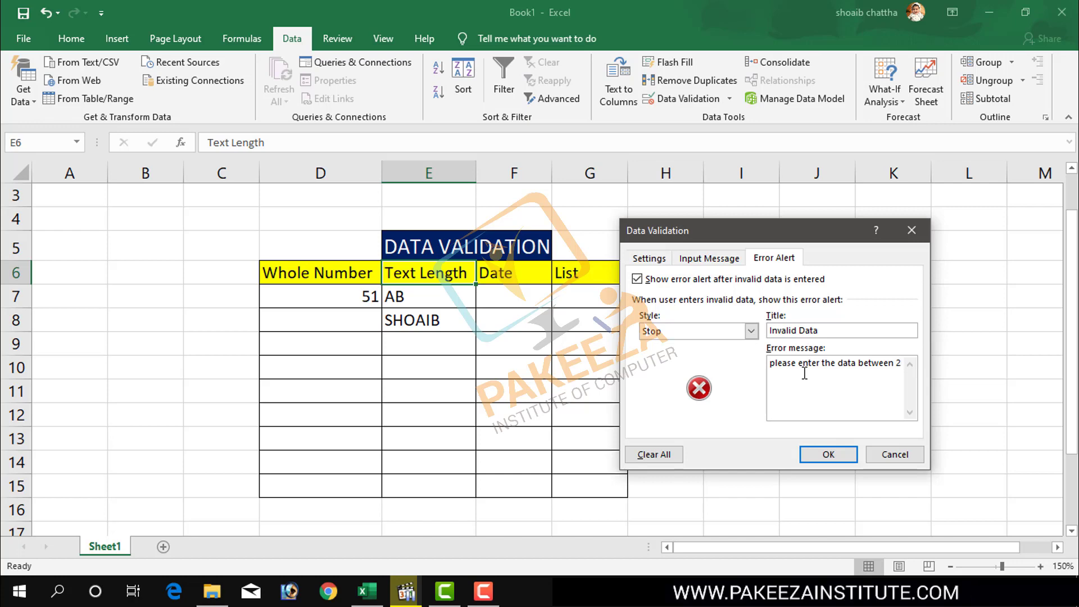
{"action": "left_click", "coordinate": [483, 591]}
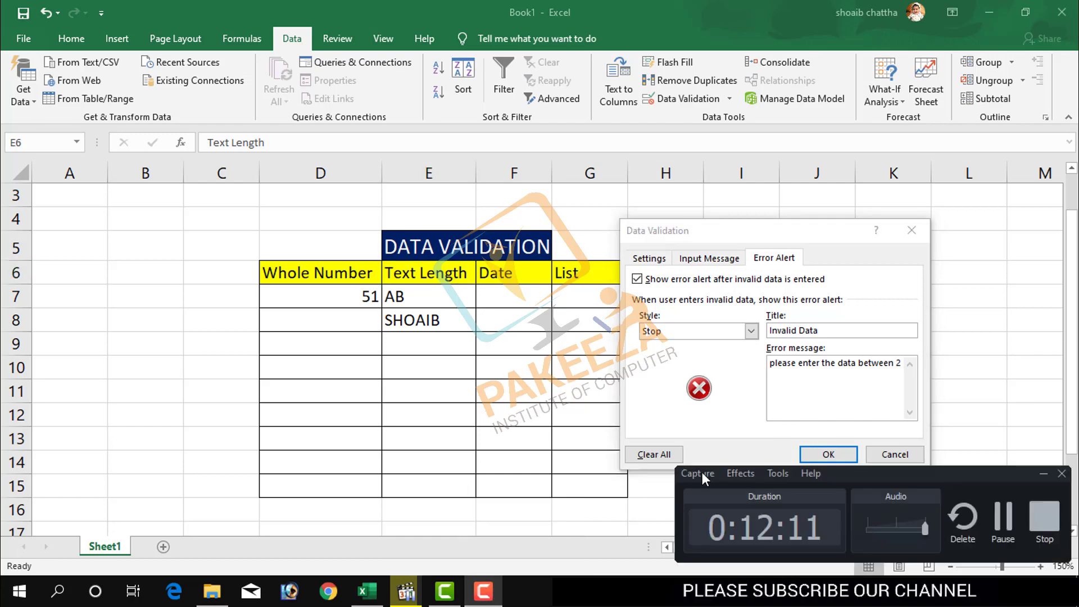
{"action": "left_click", "coordinate": [994, 518]}
{"action": "type", "text": "2"}
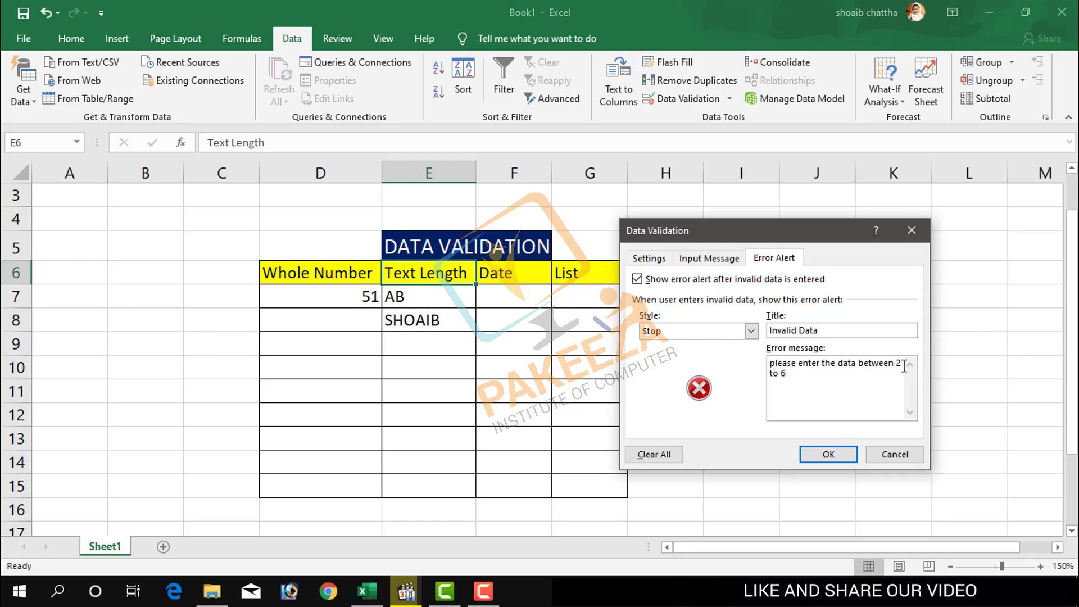
{"action": "left_click", "coordinate": [828, 454]}
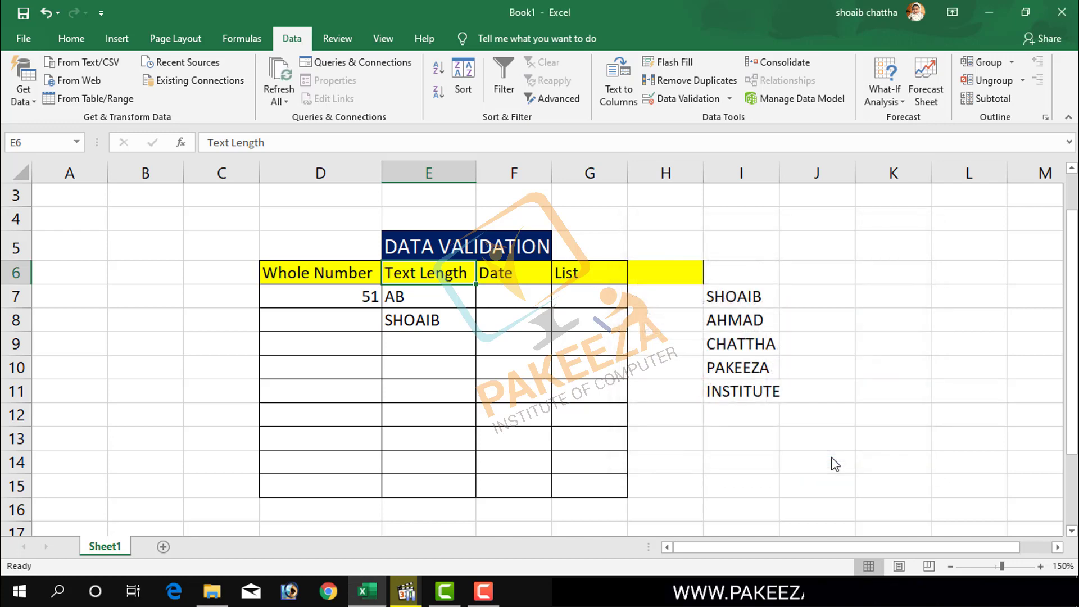
- Test the custom error alert by entering PAKEEZA in cell E9, and cancel the alert
{"action": "left_click", "coordinate": [406, 354]}
{"action": "key", "text": "BackSpace"}
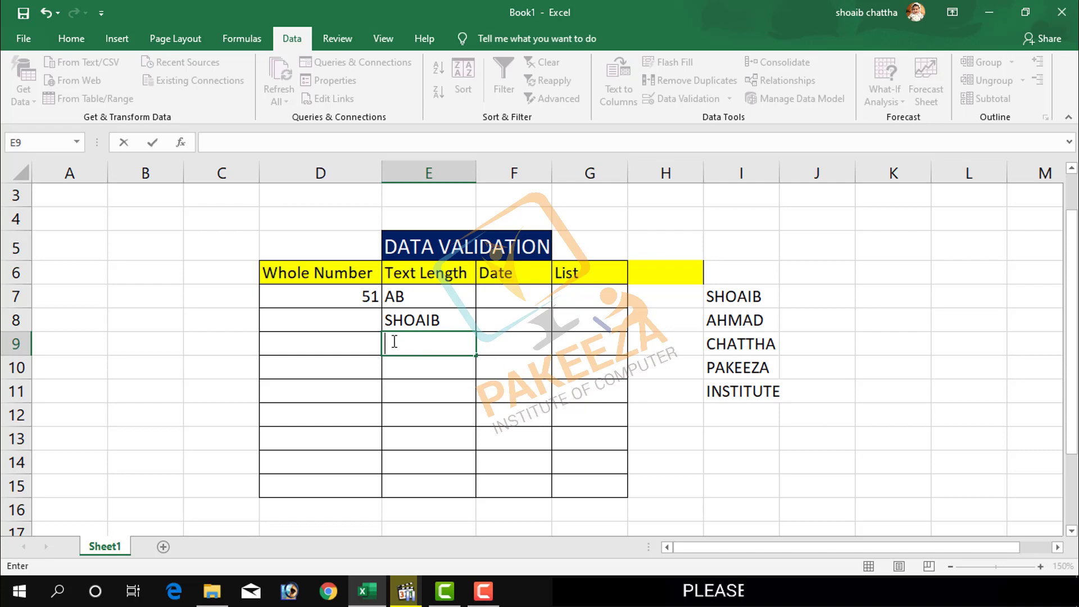
{"action": "type", "text": "PA"}
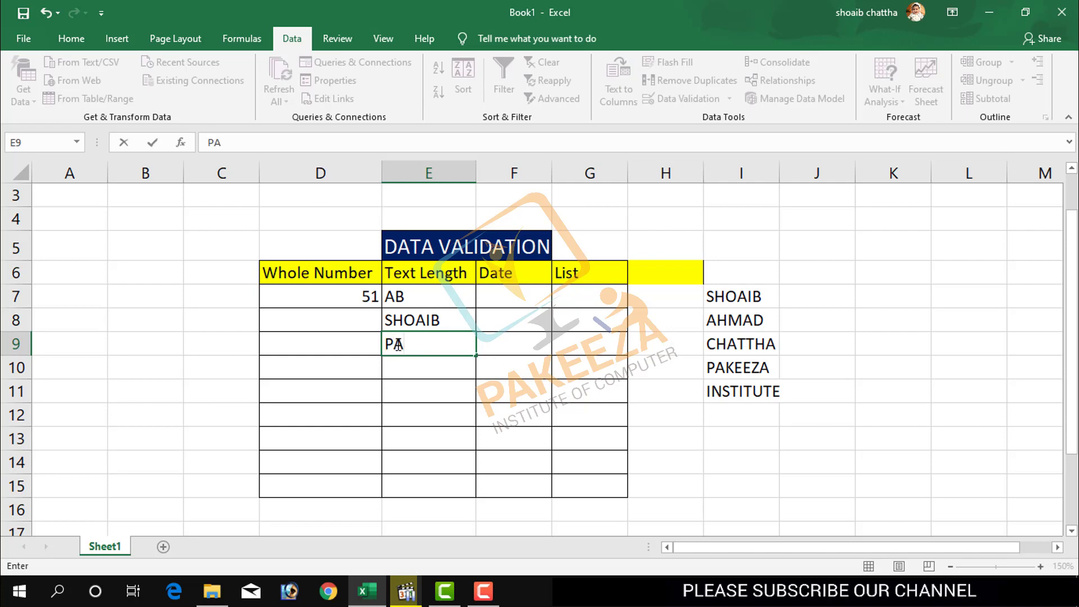
{"action": "type", "text": "KEEZA"}
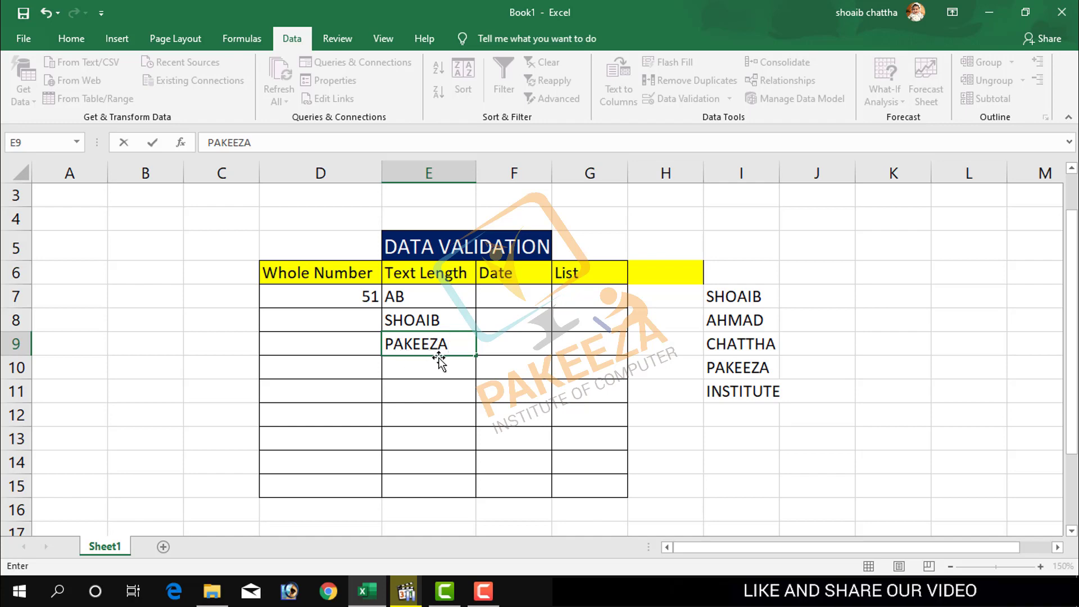
{"action": "key", "text": "Return"}
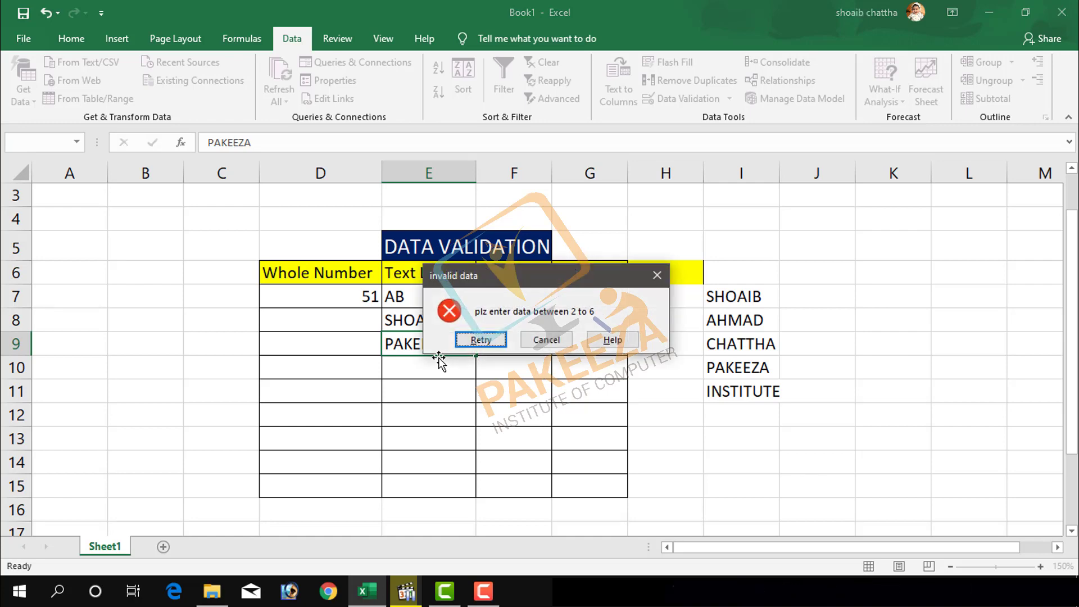
{"action": "left_click_drag", "start_coordinate": [462, 275], "coordinate": [581, 302]}
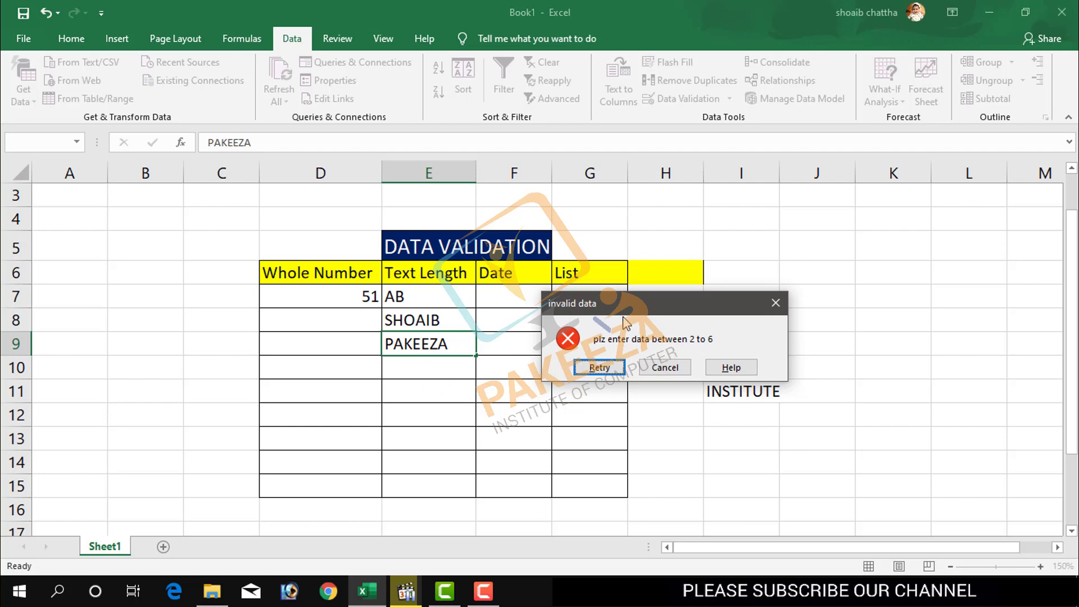
{"action": "left_click", "coordinate": [666, 368]}
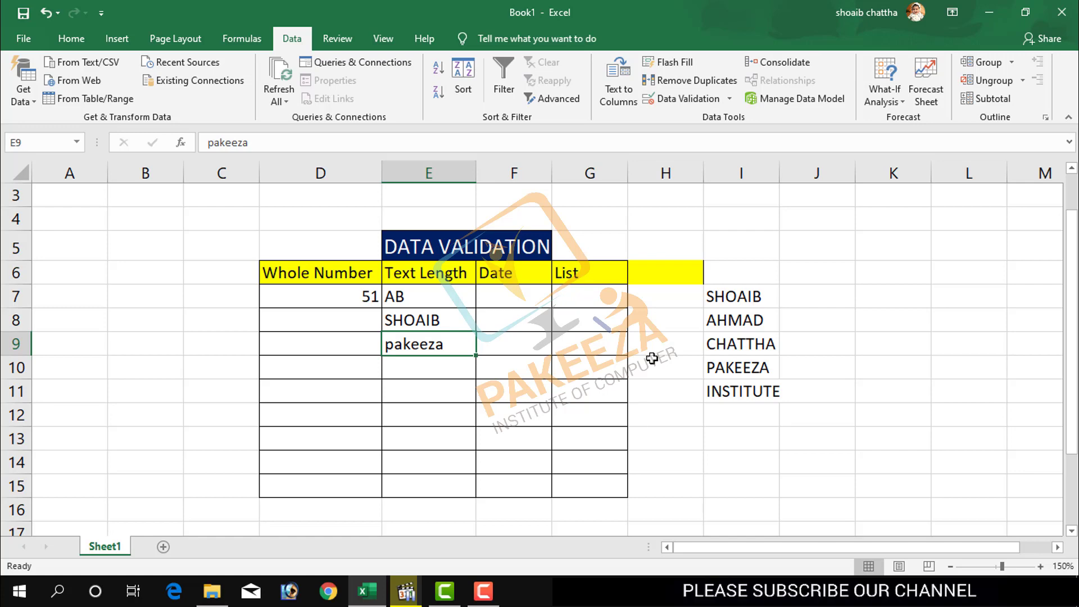
{"action": "left_click", "coordinate": [484, 591]}
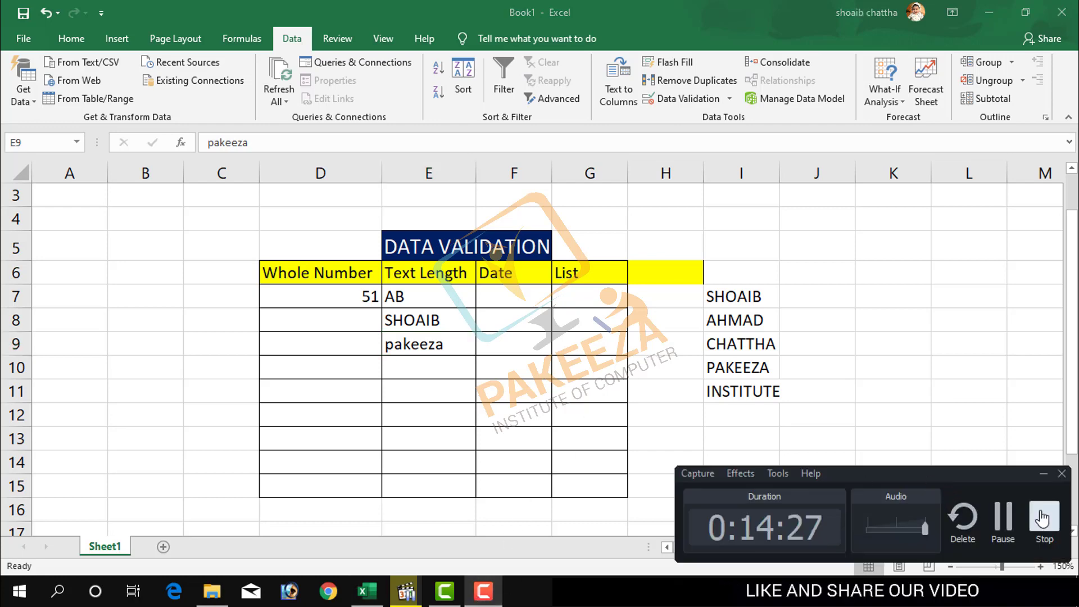